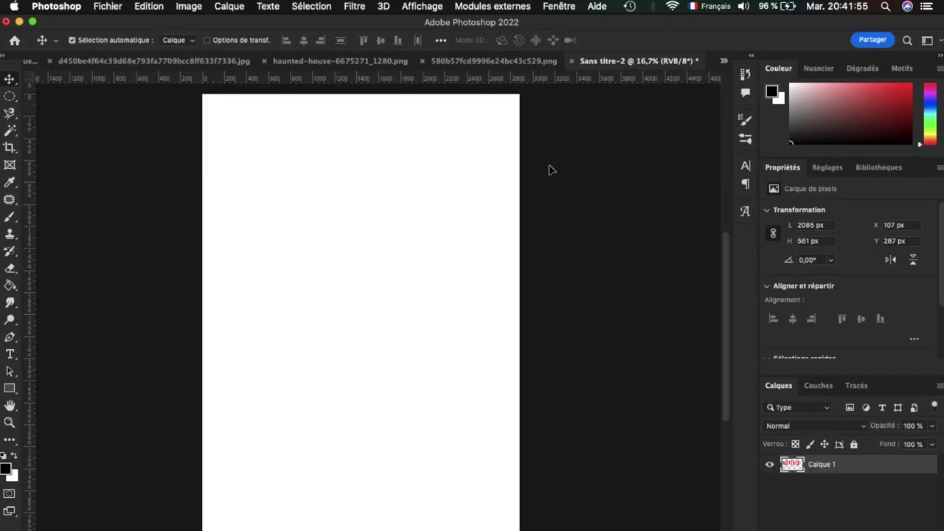
Step: Shrink the NETFLIX logo, place it at the bottom of the poster, and hide its layer
mouse_move(359, 276)
left_mouse_down()
mouse_move(353, 388)
mouse_move(361, 461)
left_mouse_up()
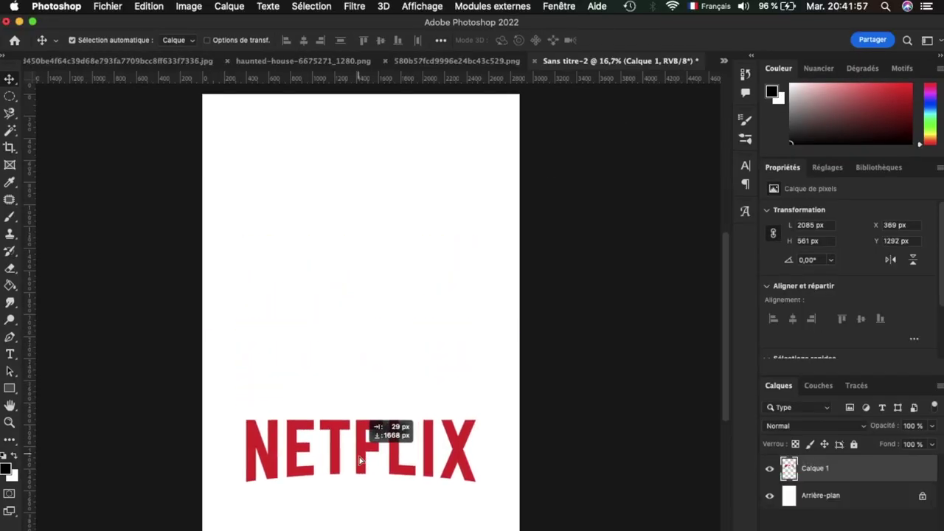
key("ctrl+t")
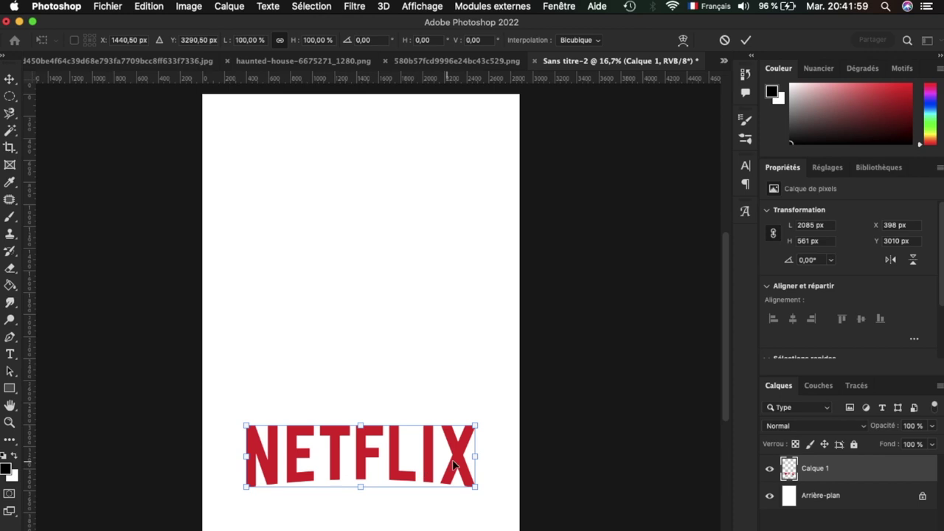
mouse_move(476, 455)
left_mouse_down()
mouse_move(350, 458)
mouse_move(368, 520)
mouse_move(366, 491)
left_mouse_up()
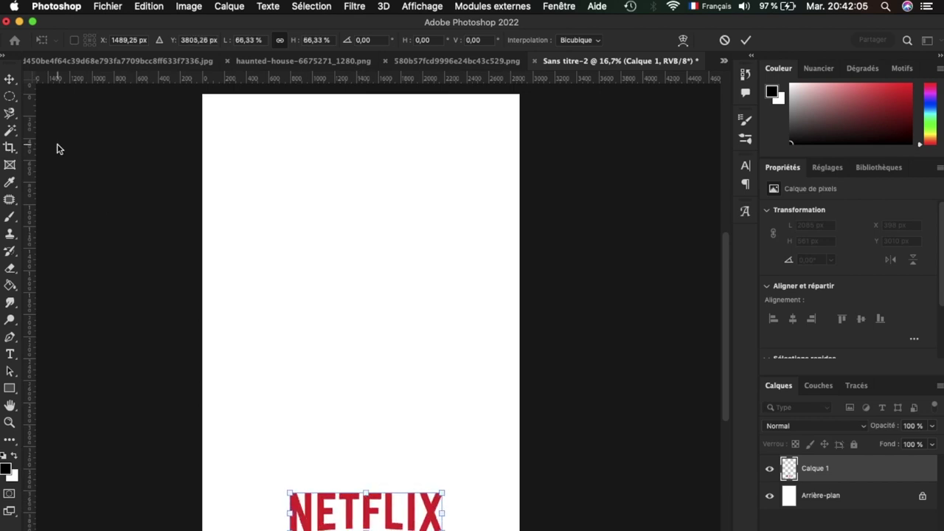
left_click(10, 79)
left_click(769, 468)
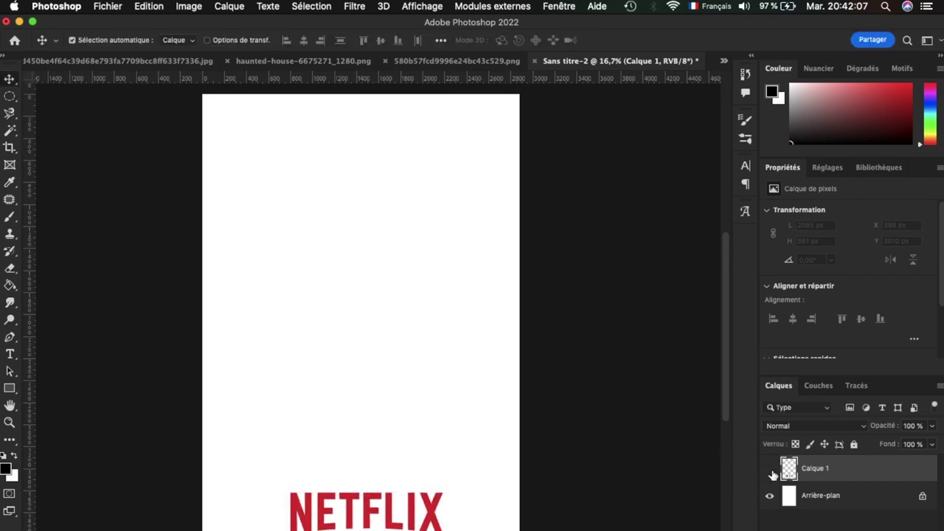
Step: Bring the haunted house layer from its image into the Sans titre-2 poster
left_click(287, 64)
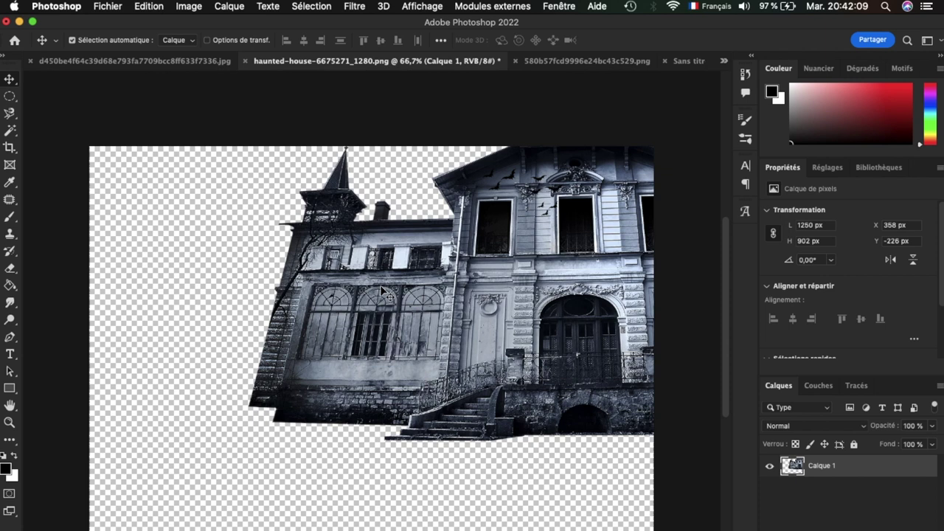
left_click_drag(382, 292, 345, 320)
mouse_move(408, 310)
left_mouse_down()
mouse_move(673, 54)
mouse_move(677, 65)
left_mouse_up()
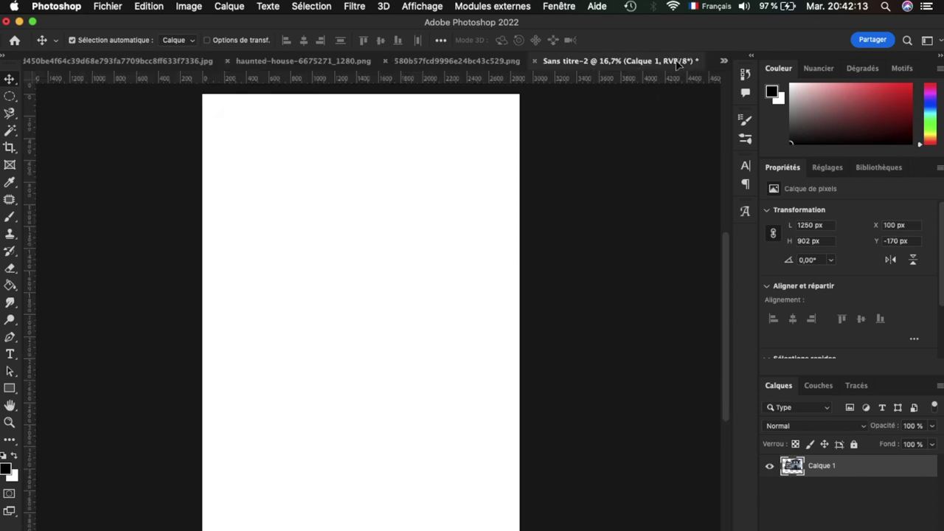
left_click_drag(378, 217, 341, 408)
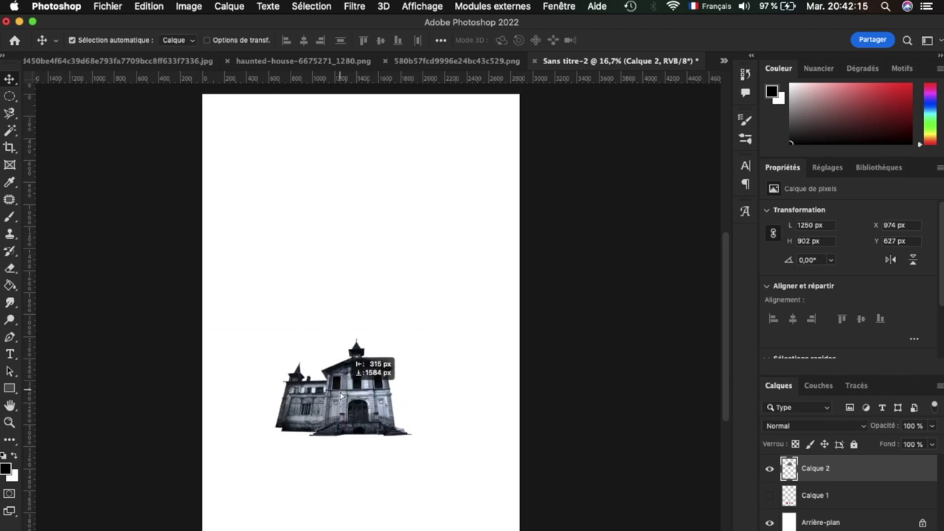
Step: Enlarge the house to about 228% and position it along the lower left of the poster
key("ctrl+t")
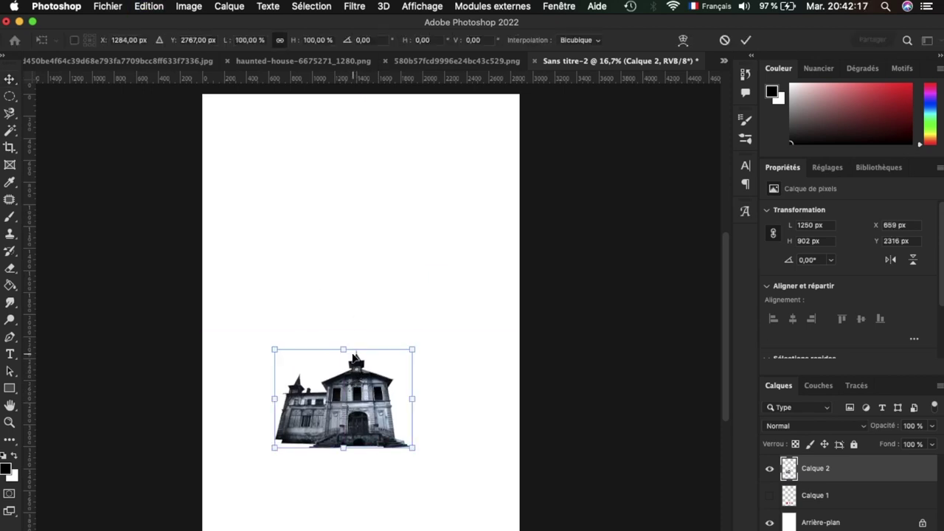
left_click_drag(347, 345, 374, 241)
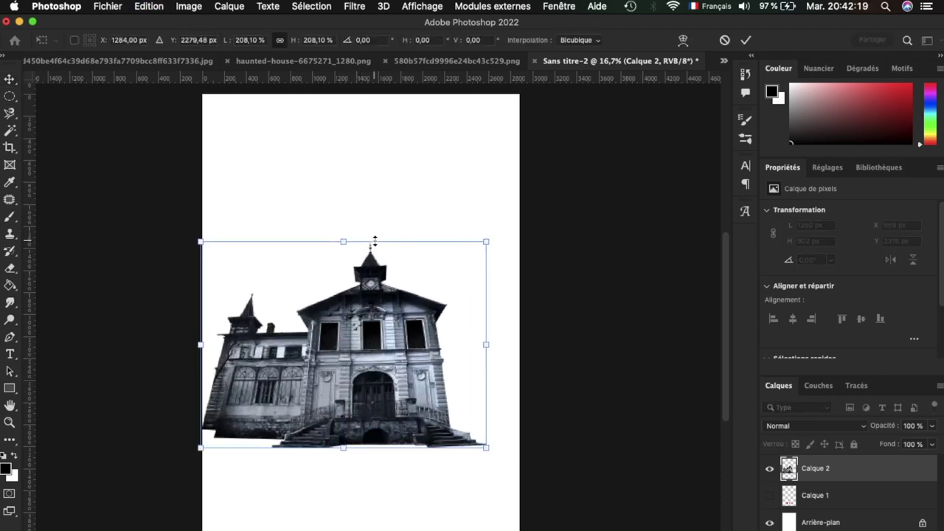
left_click_drag(376, 345, 343, 368)
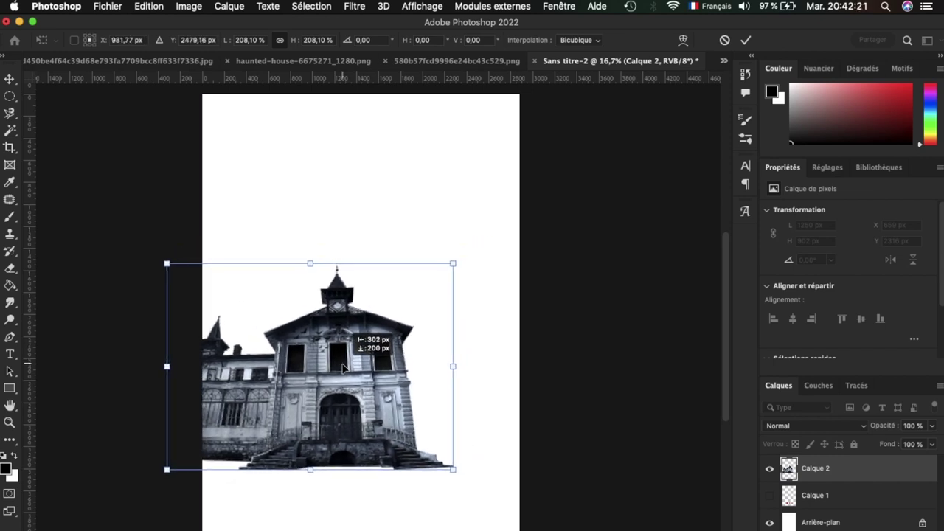
left_click_drag(455, 369, 480, 366)
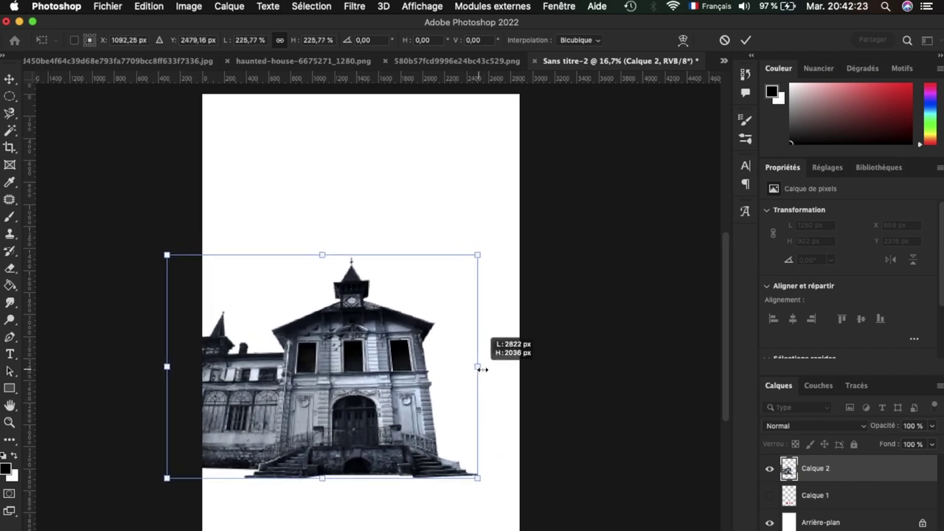
left_click_drag(408, 376, 386, 379)
key("Return")
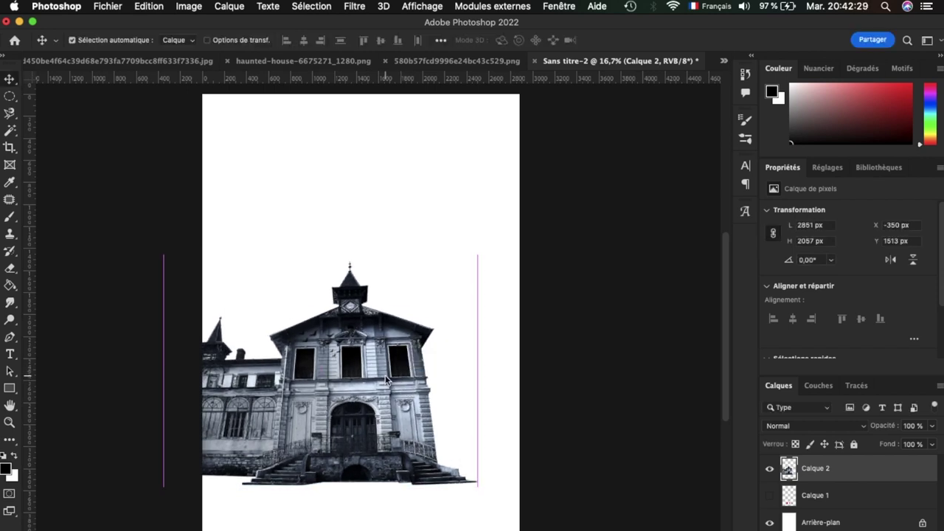
left_click_drag(386, 379, 386, 379)
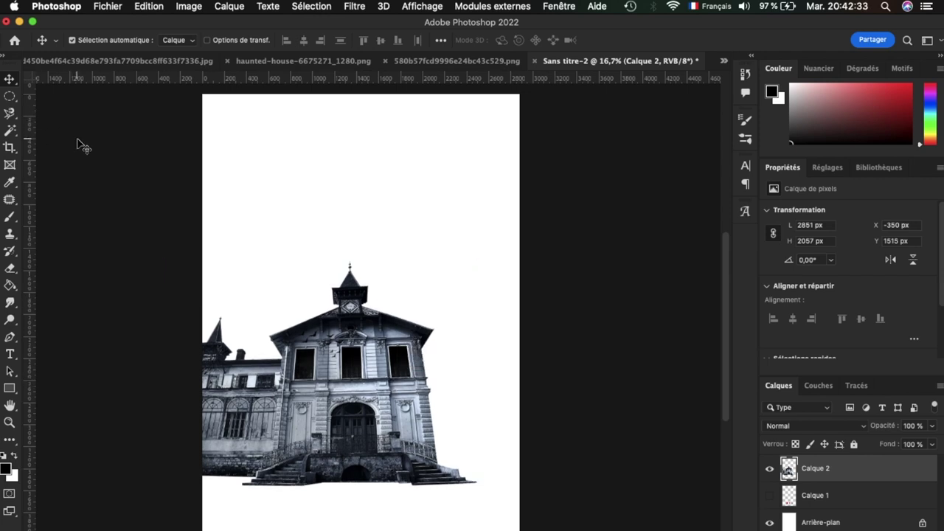
Step: Zoom in on the house with its layer active
left_click(117, 164)
key("super+plus")
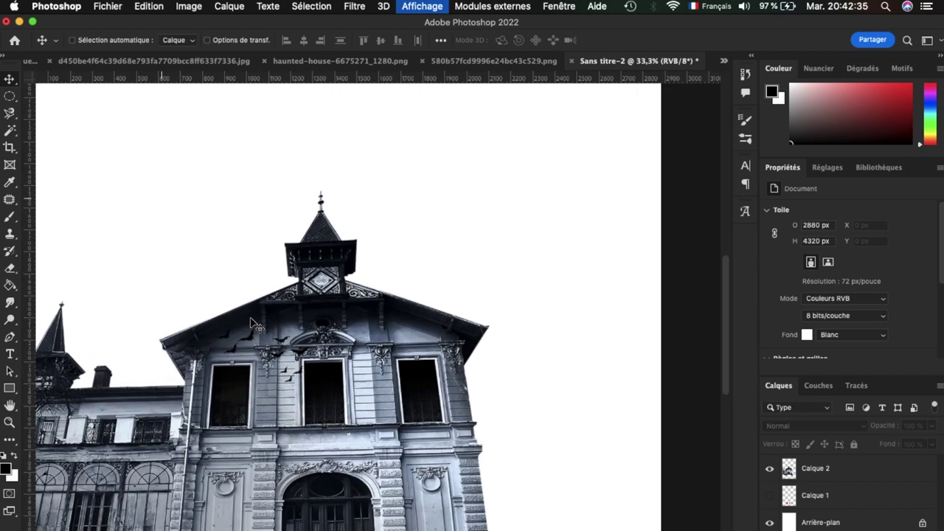
key("super+plus")
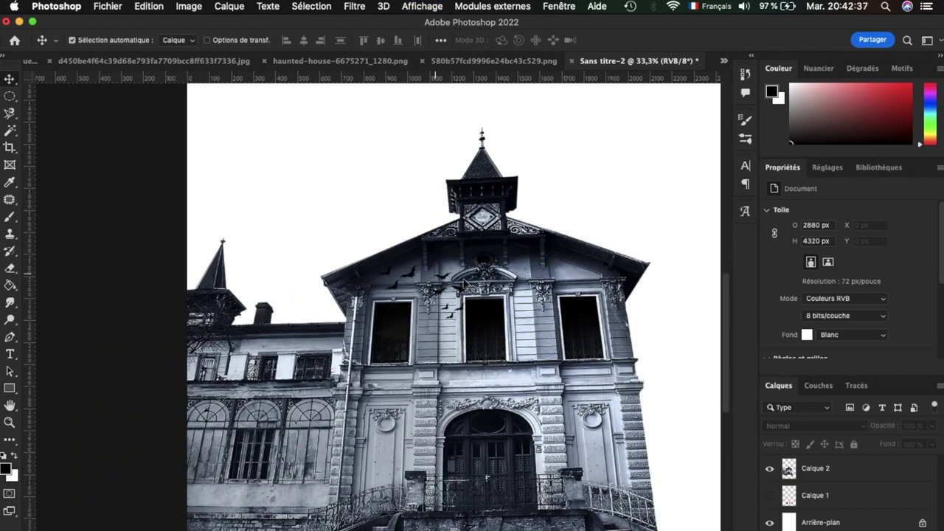
left_click(831, 475)
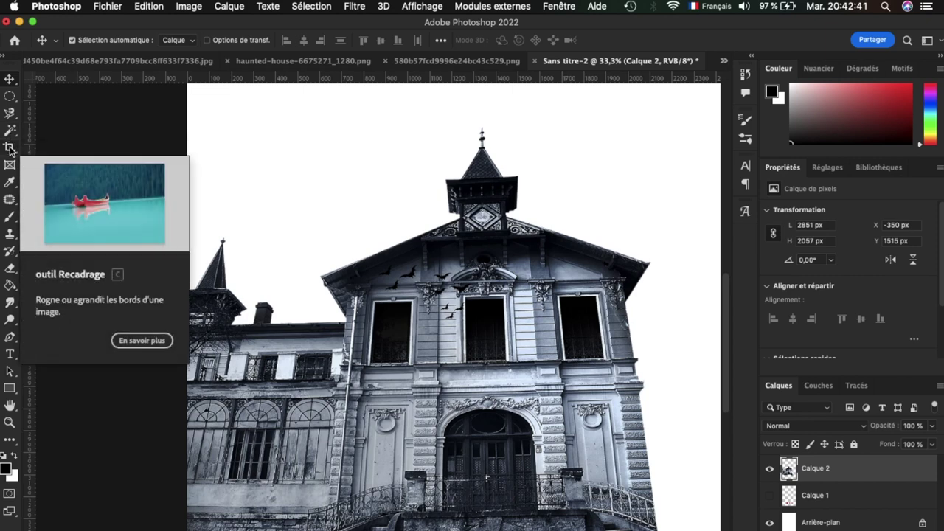
left_click(10, 113)
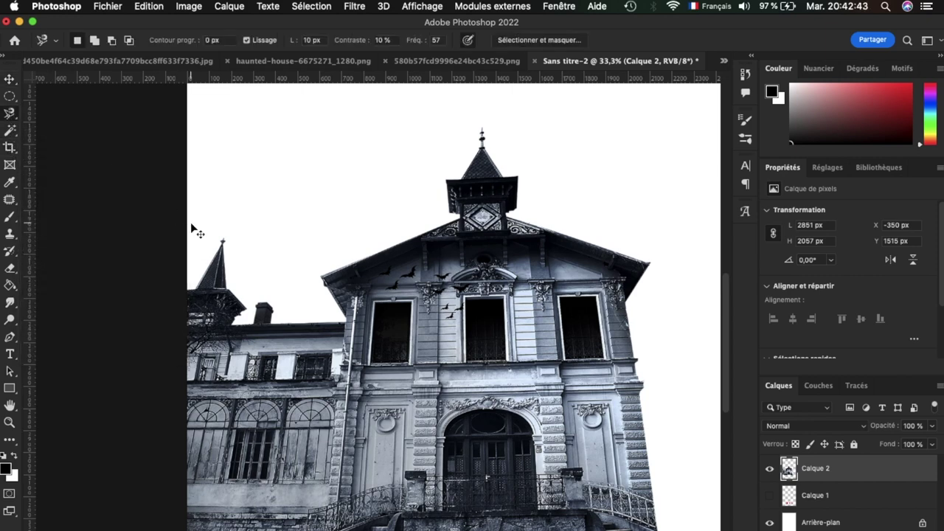
key("super+plus")
key("super+plus")
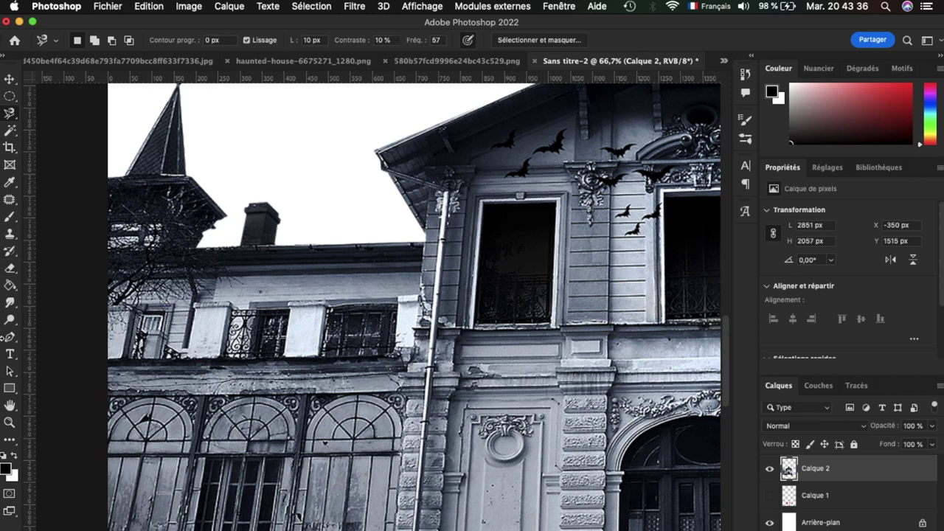
Step: Trace a Pen path from the sky down the roof edge and drain pipe to the lower left
left_click(9, 337)
scroll(335, 175, "up", 5)
left_click(250, 124)
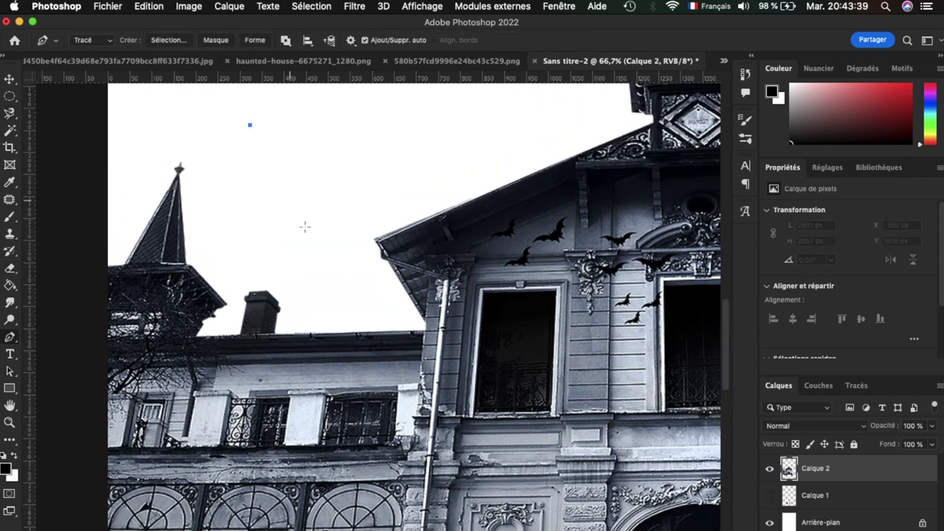
left_click(426, 329)
left_click(411, 459)
scroll(410, 472, "down", 3)
scroll(417, 509, "down", 5)
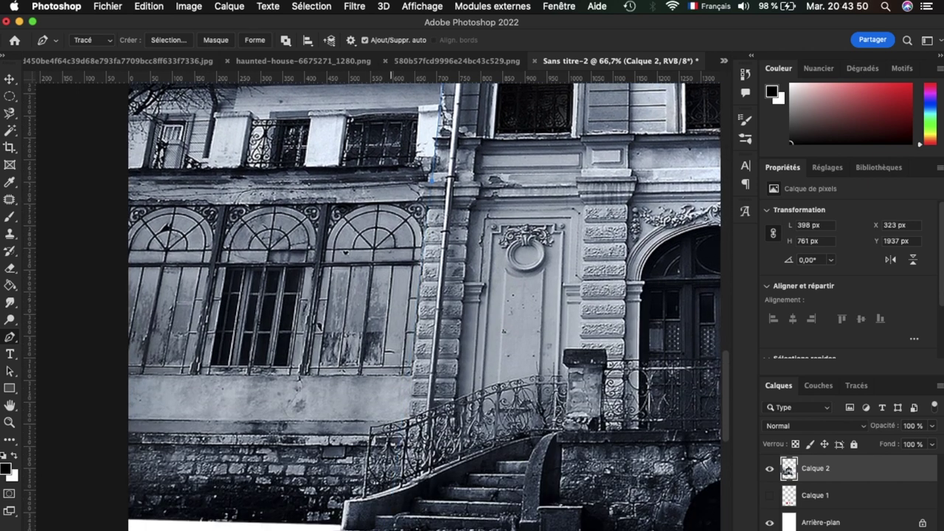
scroll(451, 248, "down", 1)
scroll(451, 249, "left", 2)
left_click(447, 158)
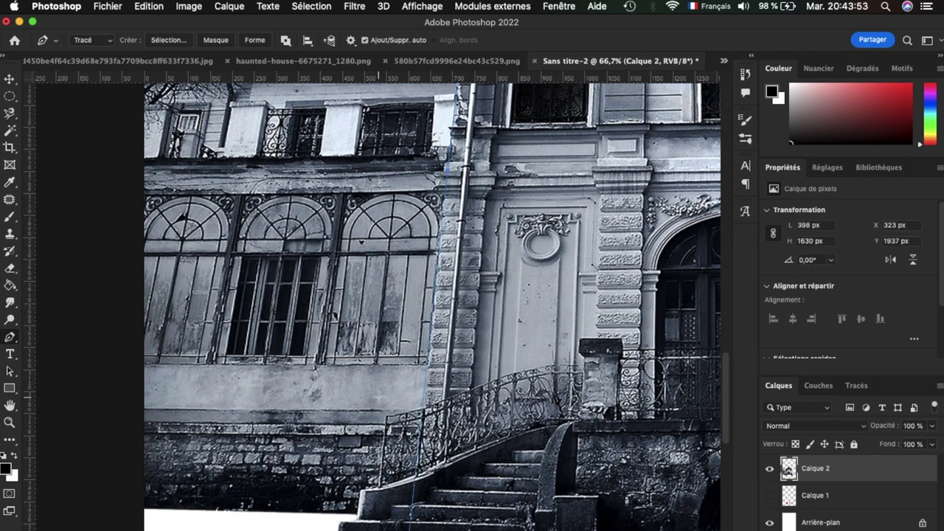
left_click(108, 520)
Step: Replace the misplaced point beyond the left edge and close the wing path
scroll(132, 458, "left", 3)
scroll(140, 442, "up", 5)
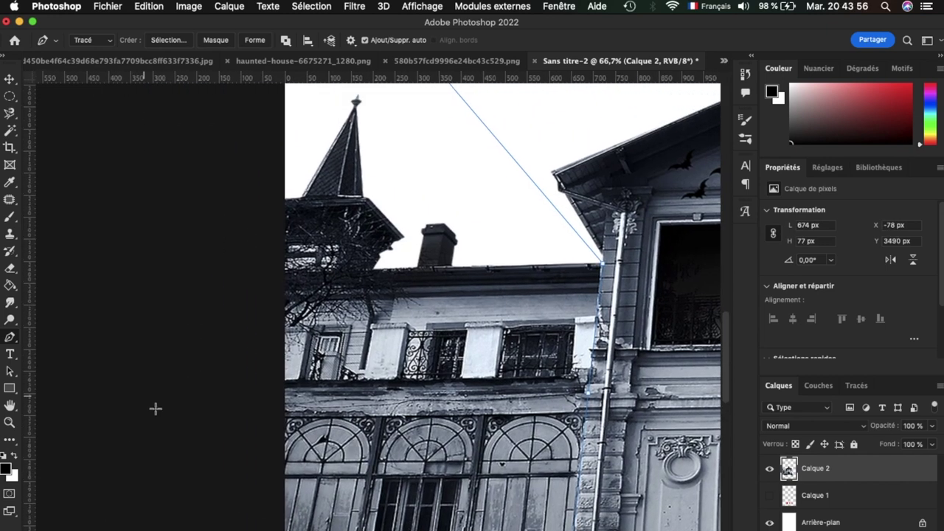
scroll(166, 424, "down", 5)
key("ctrl+z")
left_click(206, 379)
scroll(206, 369, "up", 15)
left_click(213, 339)
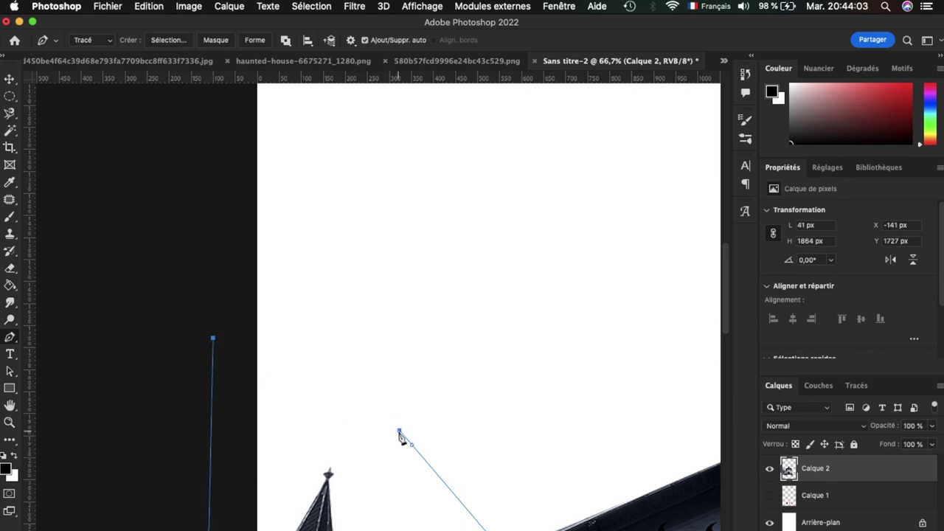
Step: Turn the path into an unfeathered selection and copy the wing onto new layer Calque 3
right_click(399, 431)
left_click(435, 504)
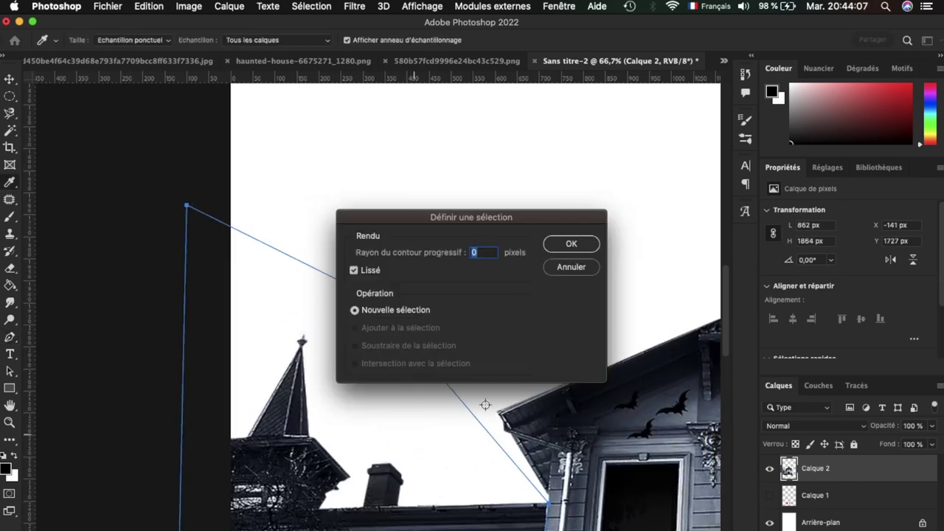
left_click(571, 244)
key("ctrl+j")
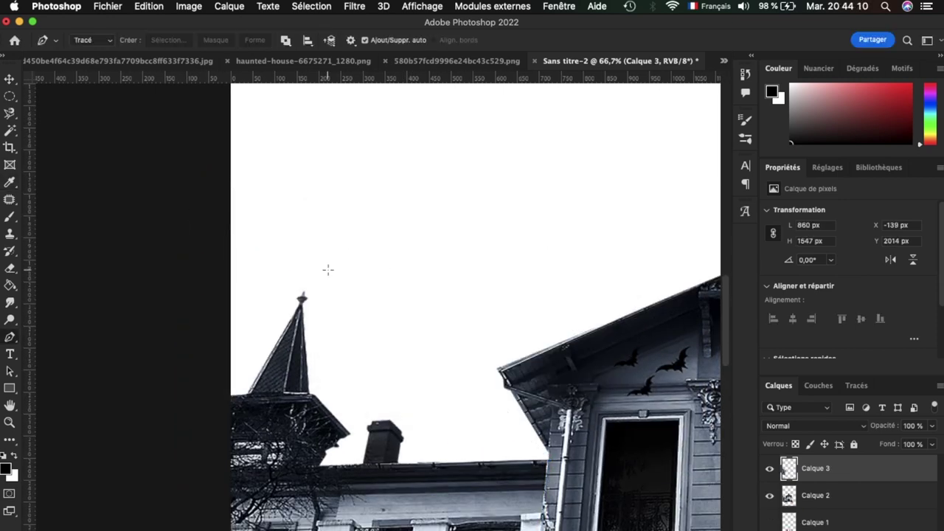
Step: Move the wing copy to the right edge of the house and mirror it horizontally
key("ctrl+t")
scroll(423, 295, "down", 5)
left_click_drag(422, 289, 643, 290)
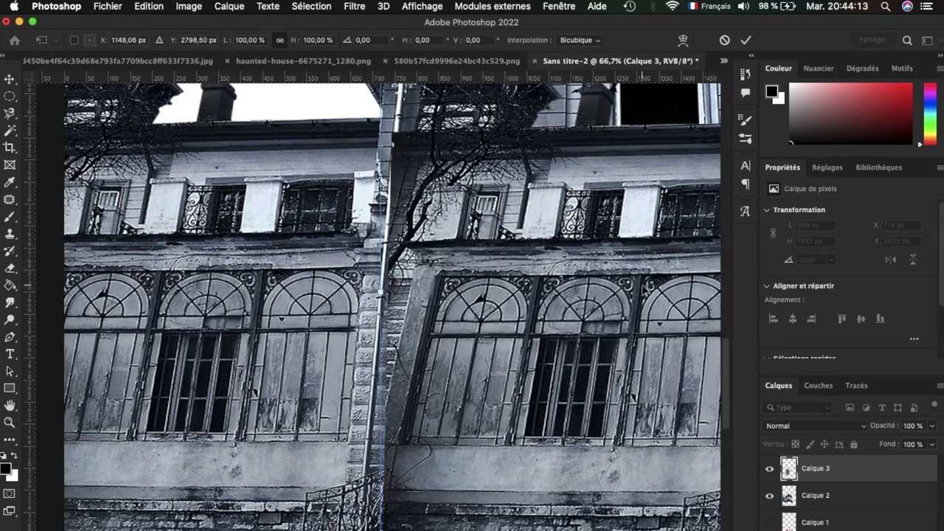
key("ctrl+minus")
key("ctrl+minus")
left_click_drag(509, 291, 734, 281)
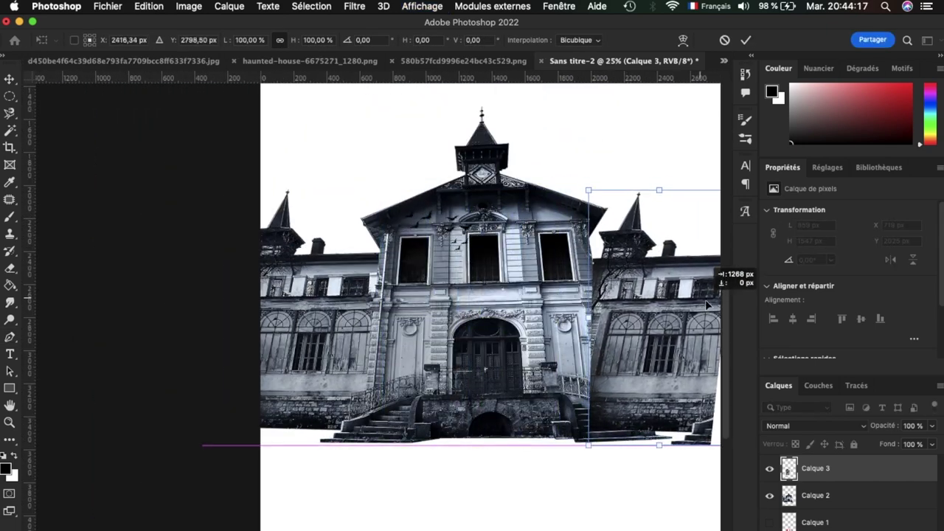
key("Return")
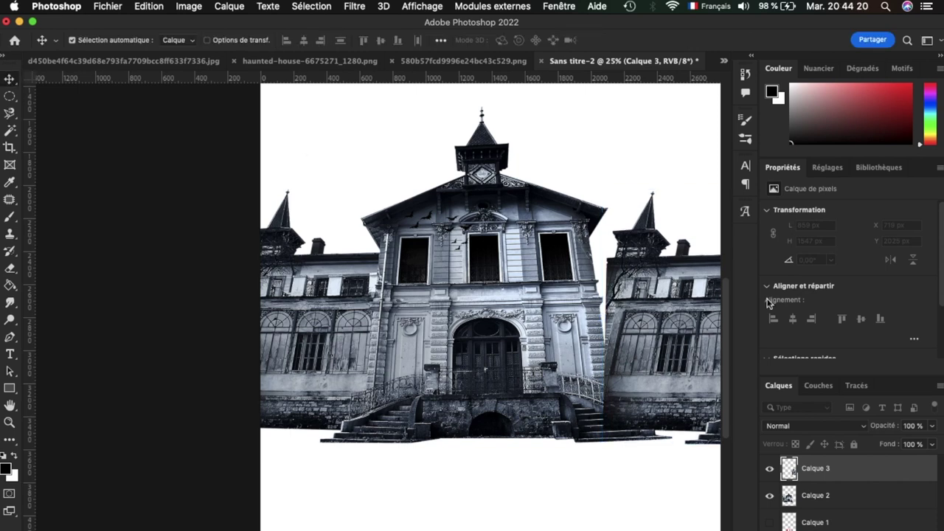
left_click(891, 260)
left_click_drag(622, 290, 612, 282)
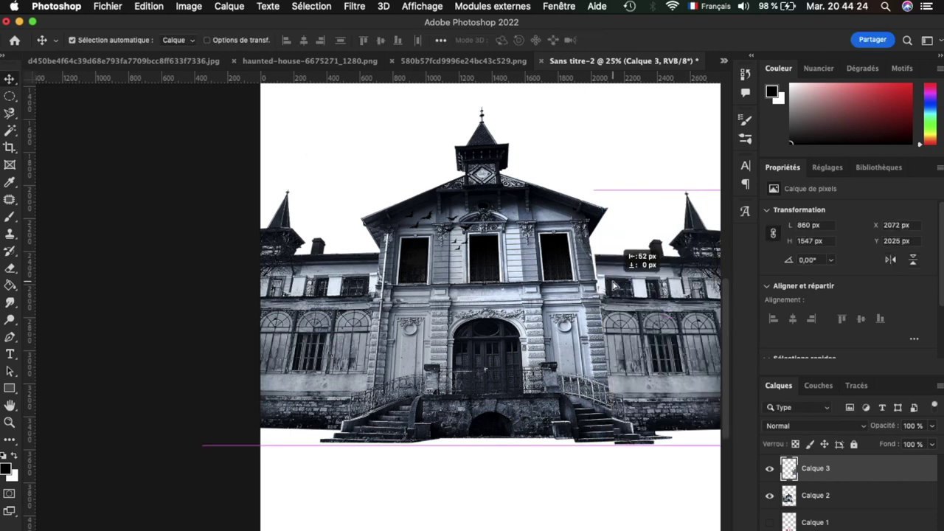
Step: Place the wing copy layer beneath the main house in the Layers panel
key("ctrl+plus")
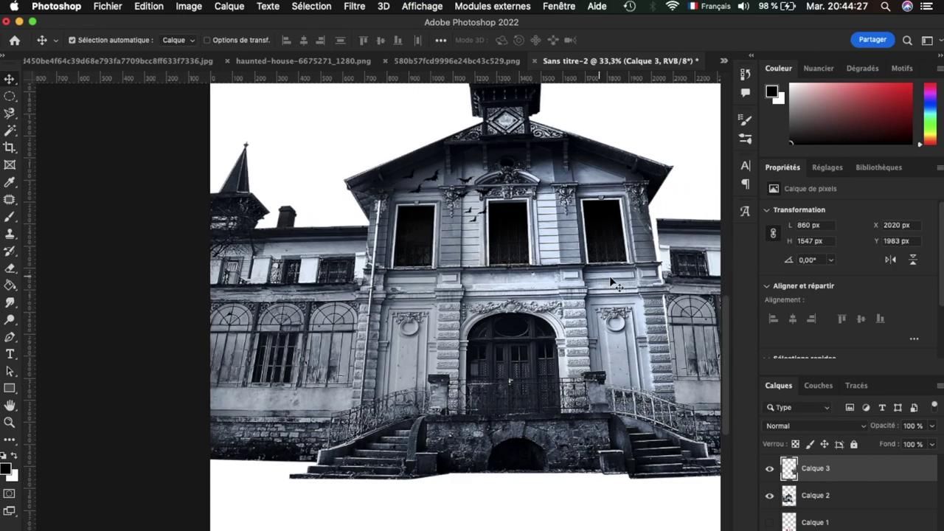
scroll(612, 282, "right", 5)
mouse_move(857, 473)
left_mouse_down()
mouse_move(855, 502)
mouse_move(855, 493)
left_mouse_up()
left_click_drag(530, 280, 524, 279)
key("ctrl+y")
Step: Scale the right wing to about 107.6% and line it up with the building
key("ctrl+t")
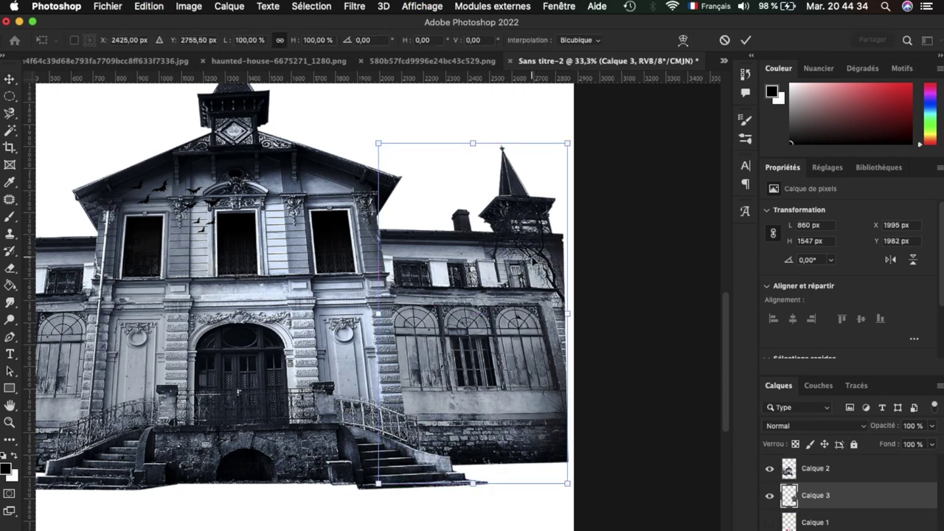
left_click_drag(569, 313, 581, 309)
left_click_drag(507, 307, 498, 309)
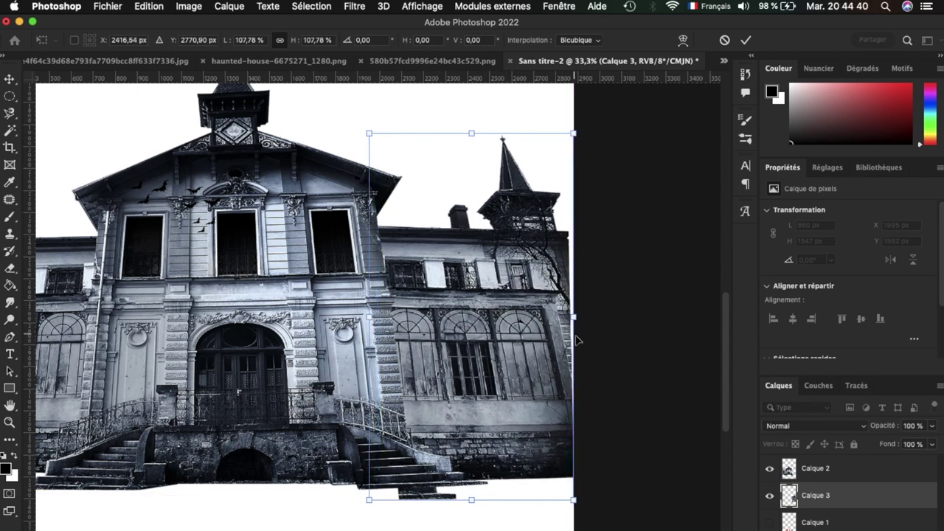
left_click_drag(573, 315, 579, 316)
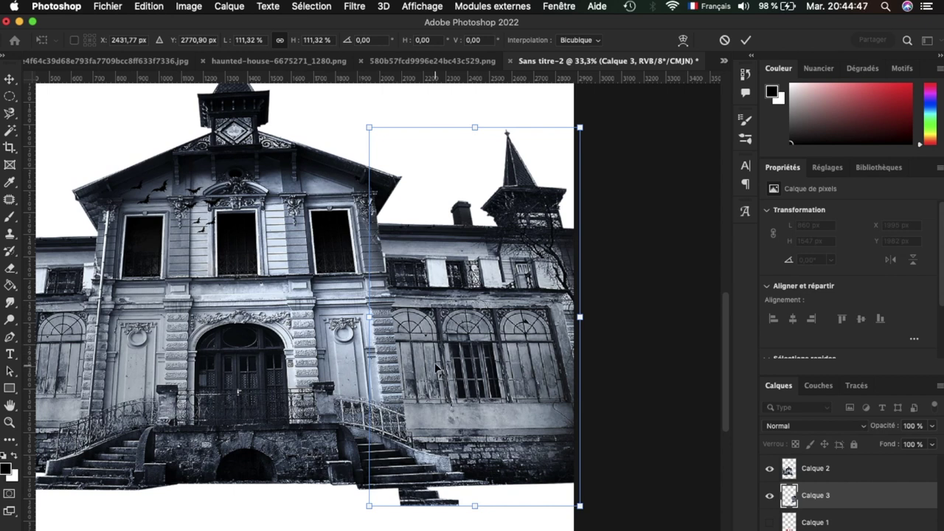
left_click_drag(434, 362, 428, 355)
left_click_drag(474, 121, 472, 134)
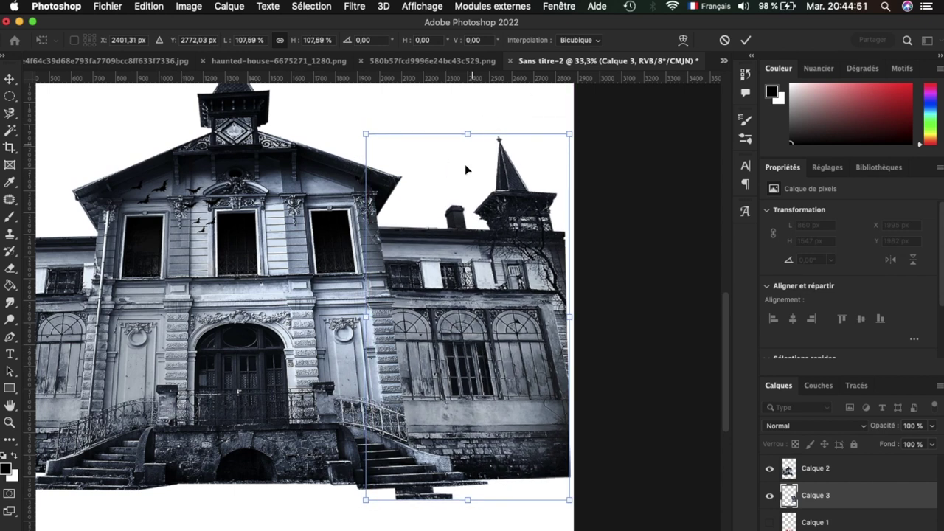
left_click_drag(458, 240, 468, 242)
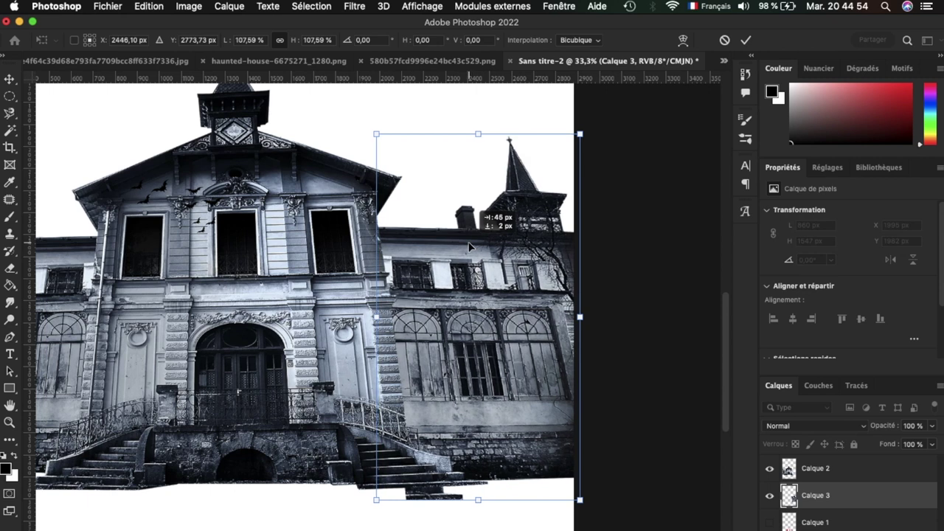
key("Return")
Step: Erase the dark remnants below the wing's bottom edge with a 41 px eraser
left_click(9, 268)
mouse_move(452, 520)
left_mouse_down()
mouse_move(415, 511)
mouse_move(455, 519)
left_mouse_up()
key("super+z")
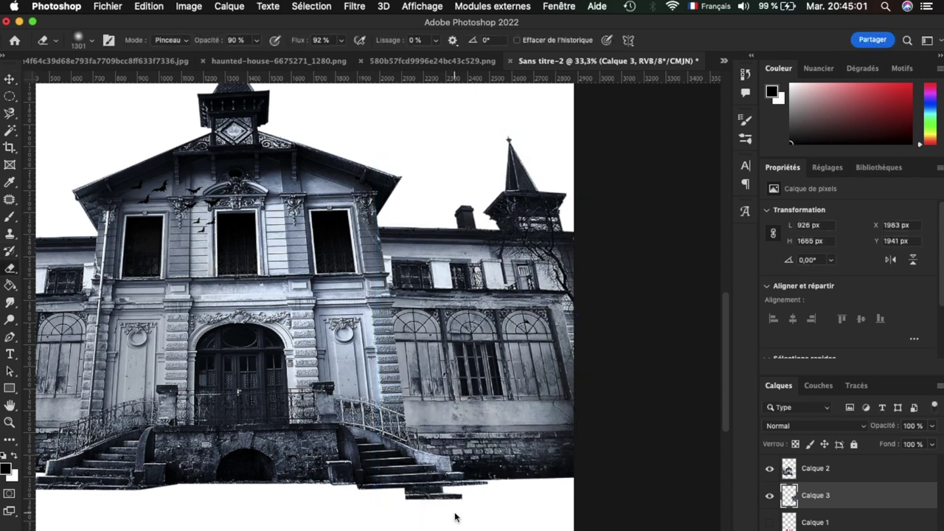
right_click(455, 514)
type("41")
key("Return")
left_click_drag(404, 498, 374, 501)
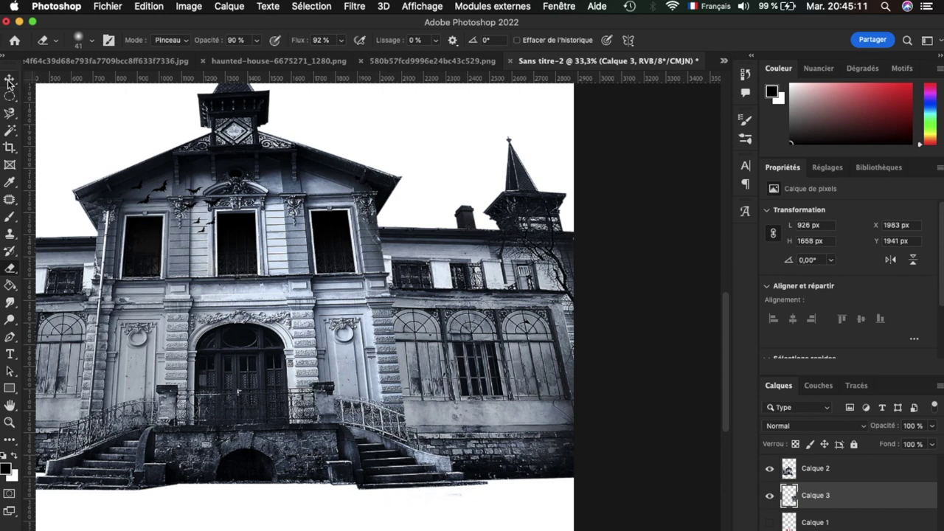
left_click(10, 79)
scroll(295, 295, "left", 2)
scroll(417, 303, "left", 6)
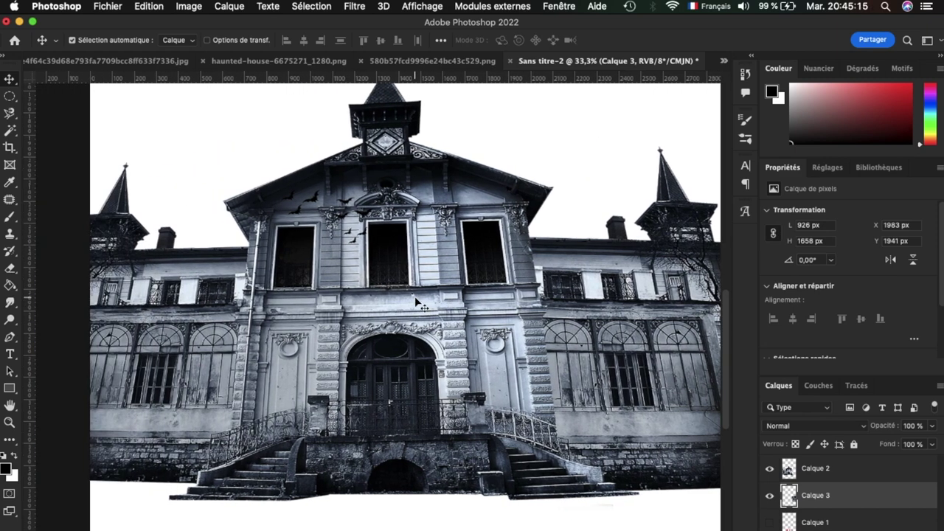
scroll(457, 330, "up", 3)
Step: Paste the nun image into the poster as Calque 4
key("super+minus")
key("super+minus")
key("super+minus")
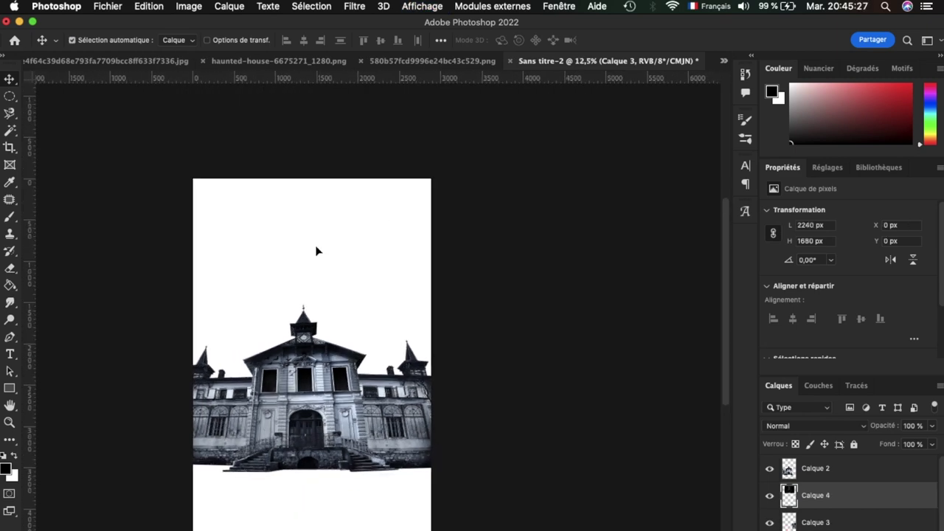
key("super+v")
mouse_move(318, 253)
left_mouse_down()
mouse_move(309, 292)
mouse_move(319, 213)
left_mouse_up()
Step: Scale the nun to about 151% and centre her so the house overlaps her chin
key("super+t")
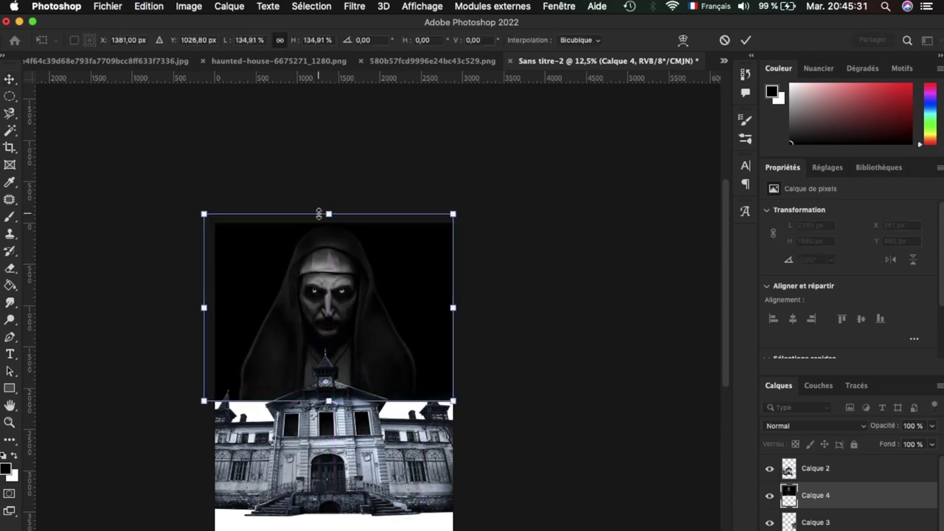
left_click_drag(332, 274, 335, 310)
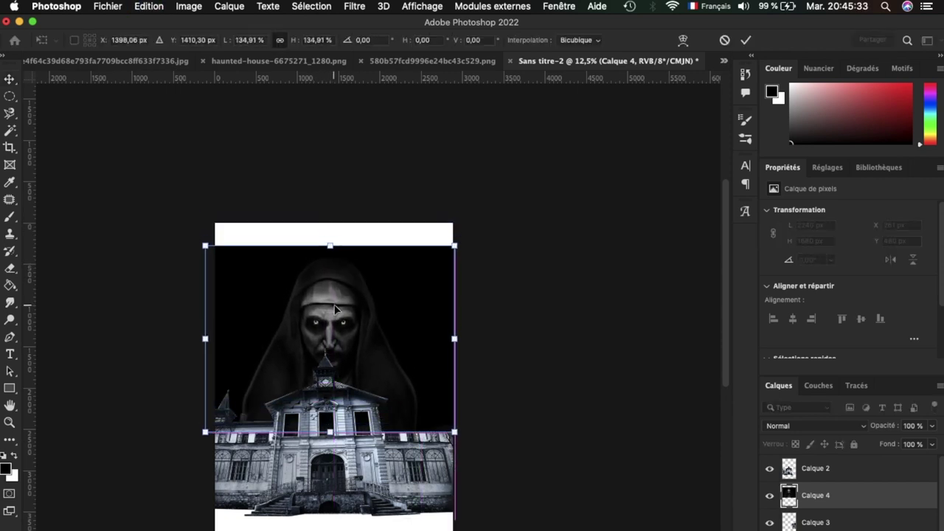
key("super+plus")
key("super+plus")
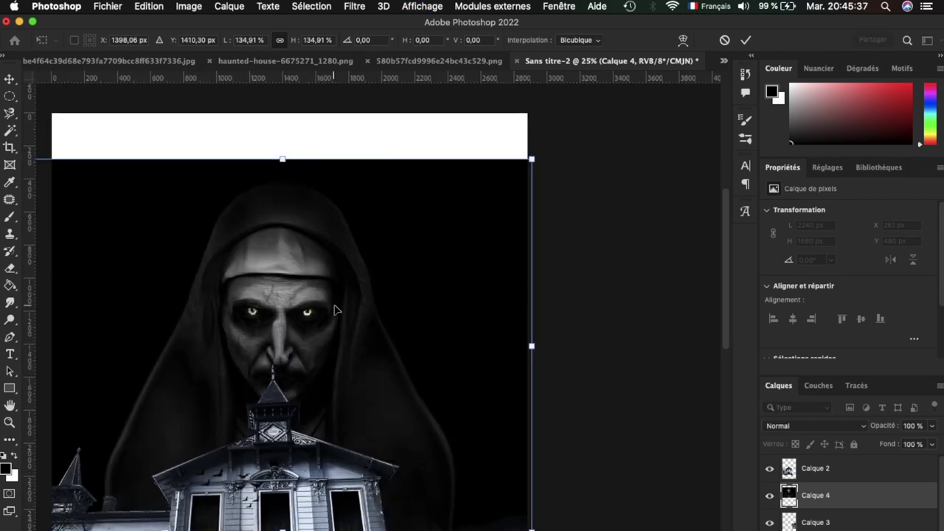
scroll(334, 310, "down", 2)
scroll(339, 308, "left", 4)
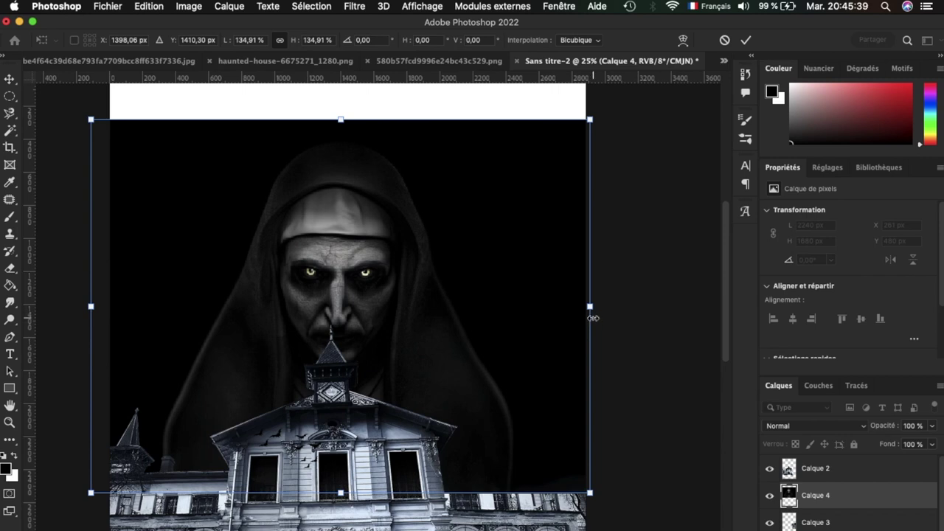
left_click_drag(588, 306, 647, 310)
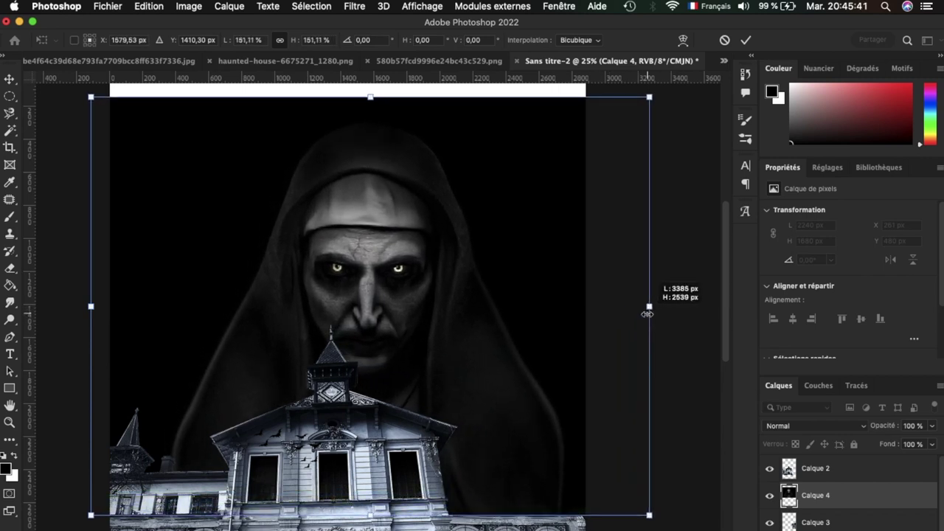
scroll(646, 314, "up", 2)
scroll(646, 314, "left", 4)
left_click_drag(455, 331, 432, 332)
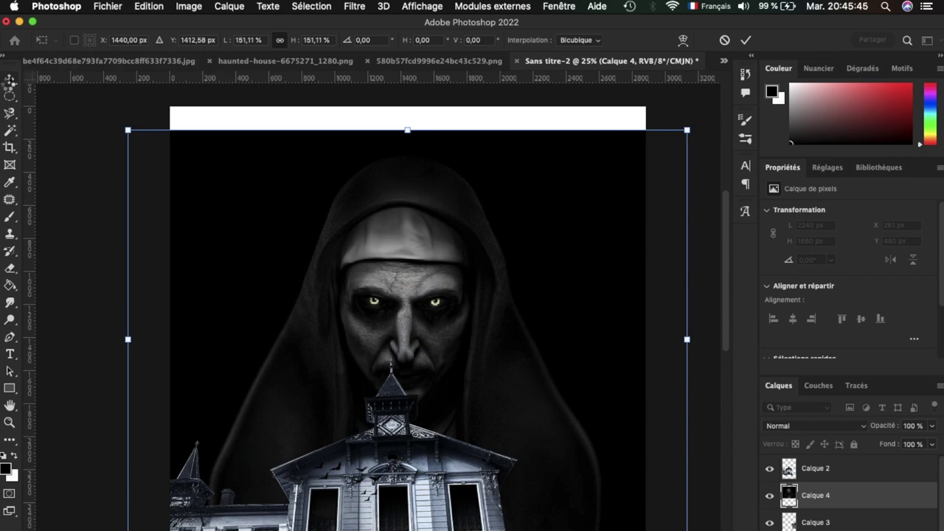
key("Return")
Step: Move the nun layer Calque 4 below the house wing Calque 3
scroll(313, 303, "down", 6)
scroll(313, 302, "right", 5)
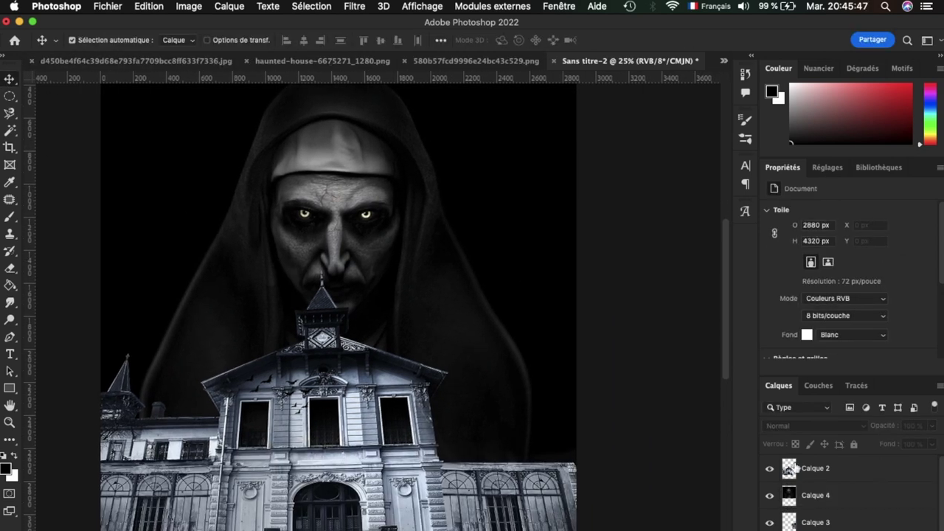
left_click_drag(836, 502, 836, 528)
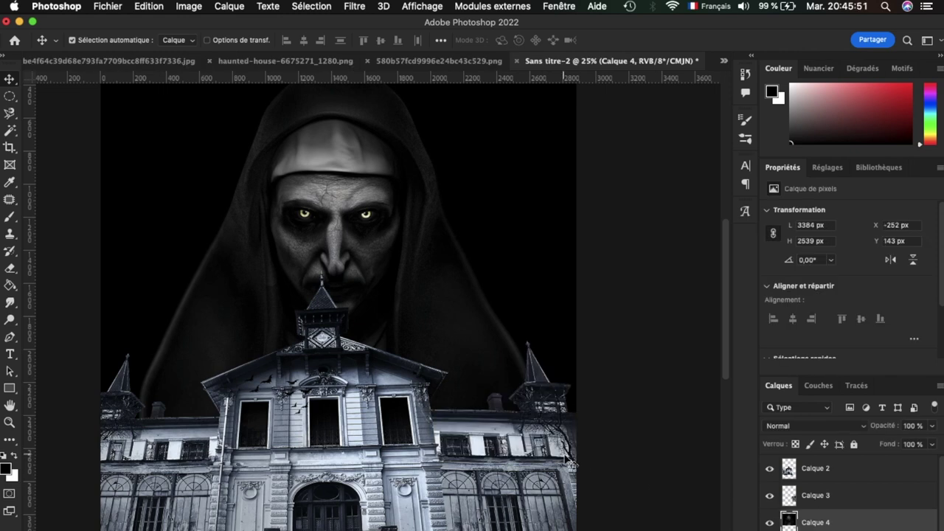
scroll(541, 438, "up", 3)
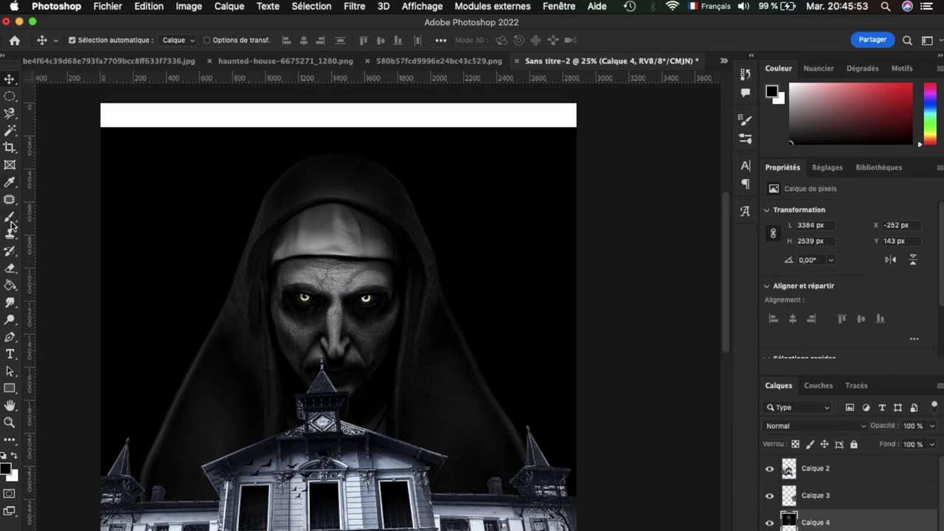
Step: Hide Calque 2 and start a Magnetic Lasso outline at the bottom edge of the nun
left_click(10, 115)
key("ctrl+plus")
key("ctrl+plus")
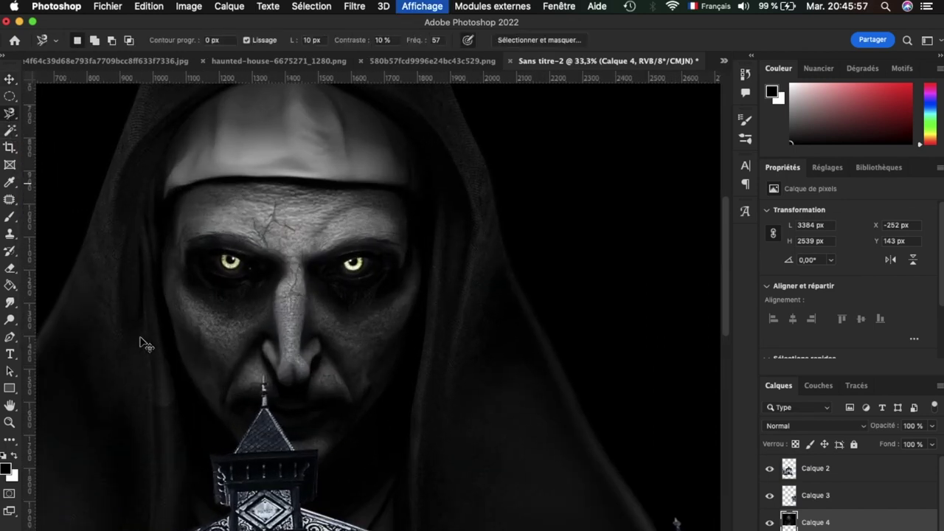
scroll(139, 339, "down", 3)
scroll(162, 398, "left", 2)
left_click(219, 520)
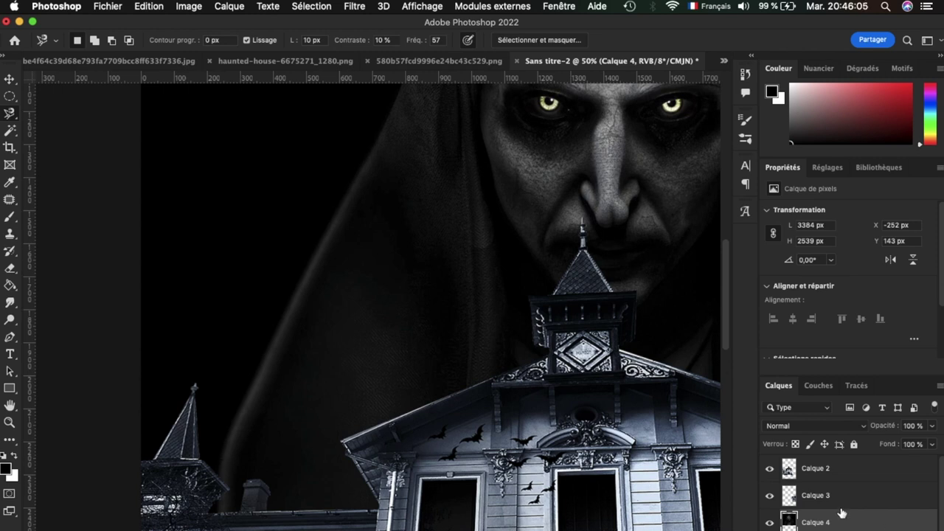
left_click(770, 470)
scroll(231, 512, "down", 3)
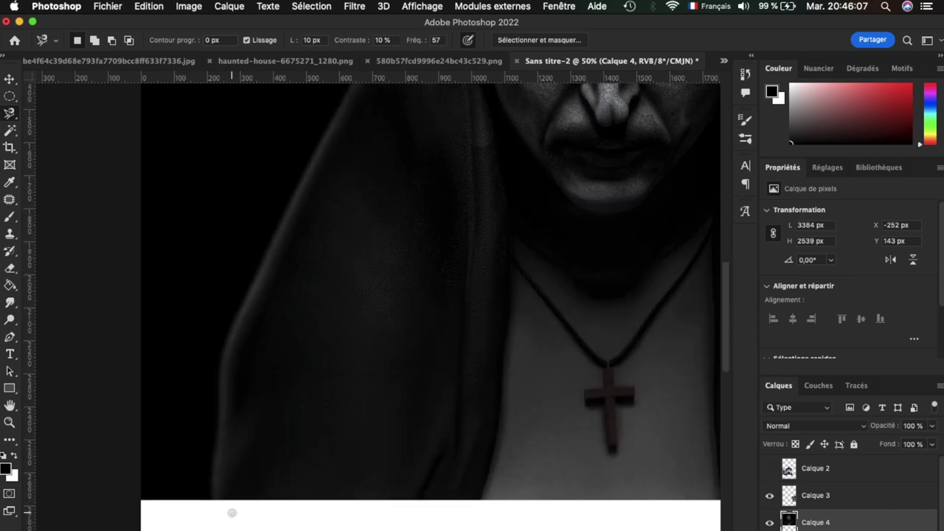
left_click(214, 505)
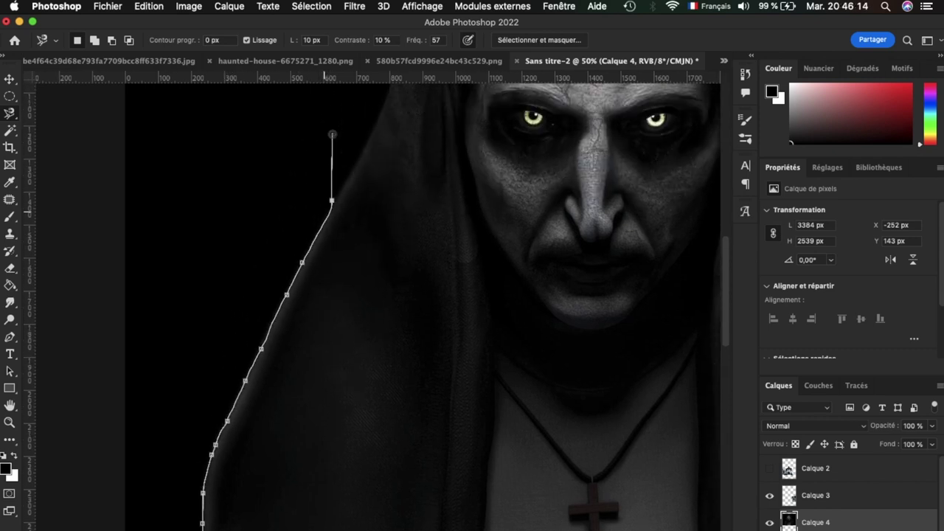
scroll(324, 148, "up", 5)
Step: Remove a misplaced point and trace the outline up around the nun's hood
key("BackSpace")
key("BackSpace")
key("BackSpace")
key("BackSpace")
key("BackSpace")
key("BackSpace")
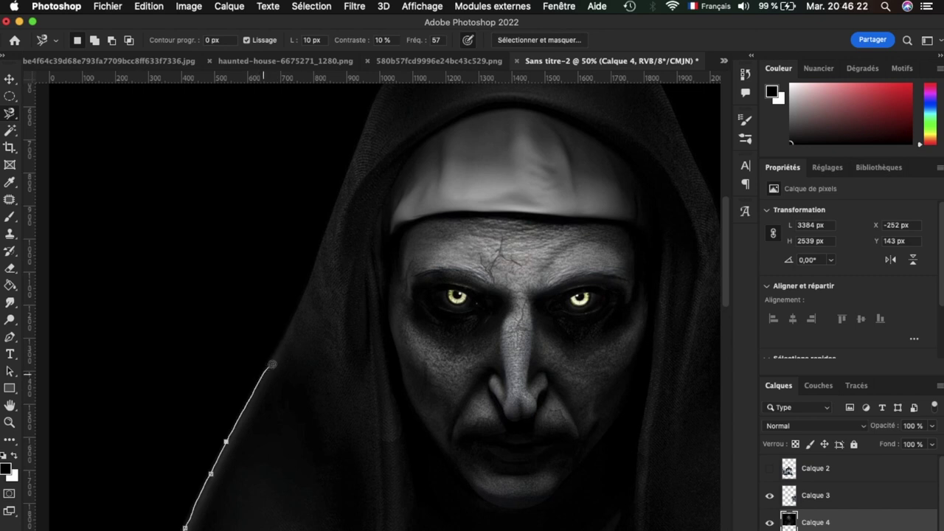
scroll(383, 103, "up", 2)
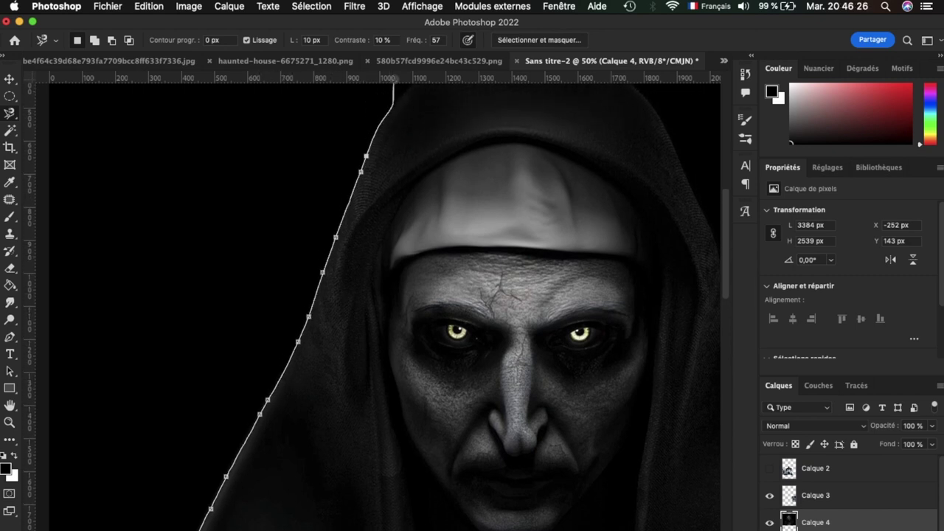
scroll(394, 85, "up", 2)
scroll(398, 111, "up", 1)
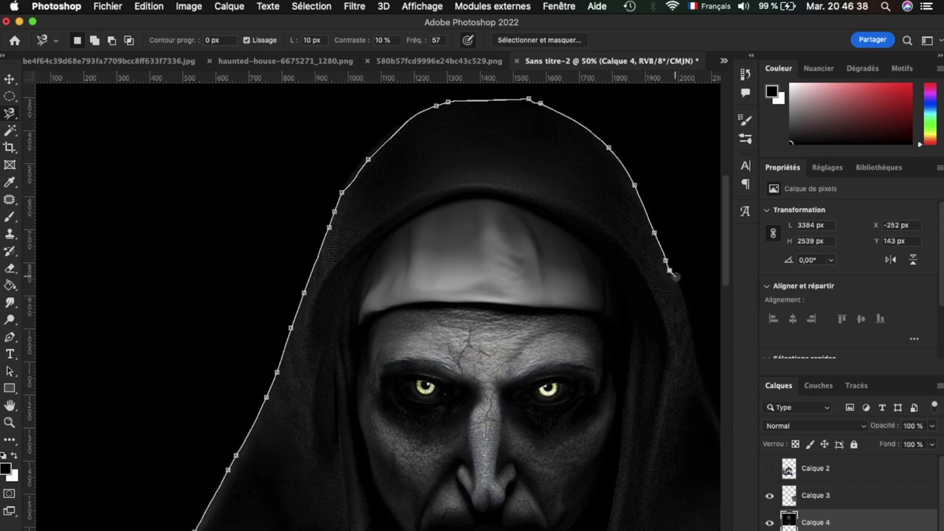
scroll(686, 304, "right", 5)
scroll(685, 303, "down", 5)
scroll(670, 299, "up", 3)
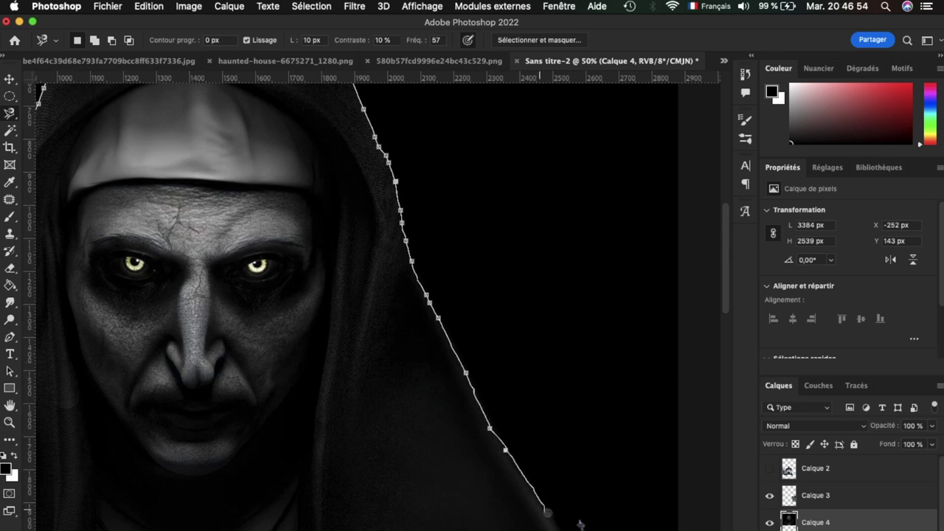
scroll(580, 524, "down", 5)
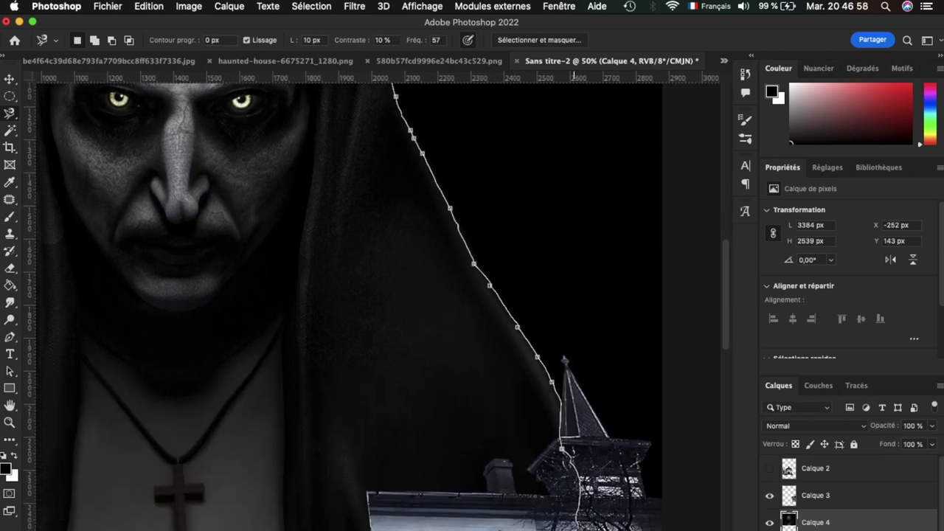
scroll(580, 516, "down", 5)
scroll(280, 510, "up", 10)
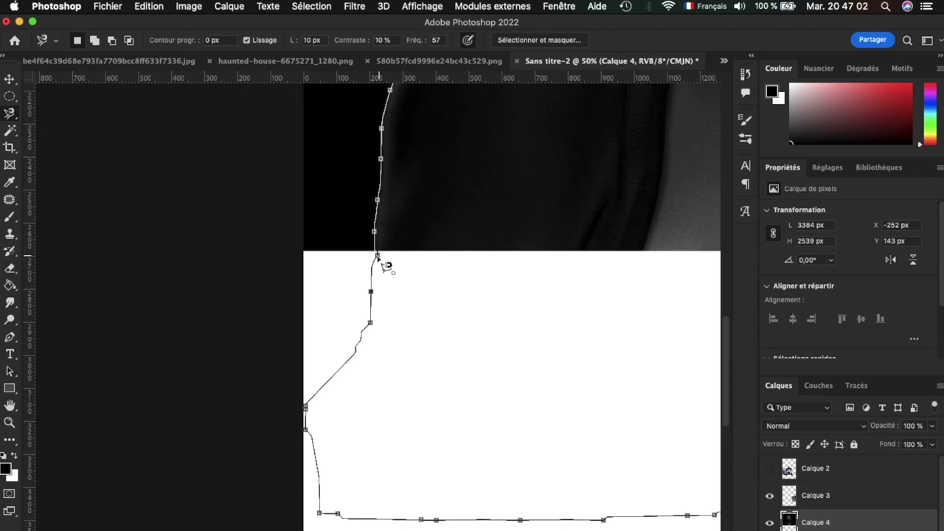
Step: Close the hood outline and mask the nun layer to it
left_click(377, 260)
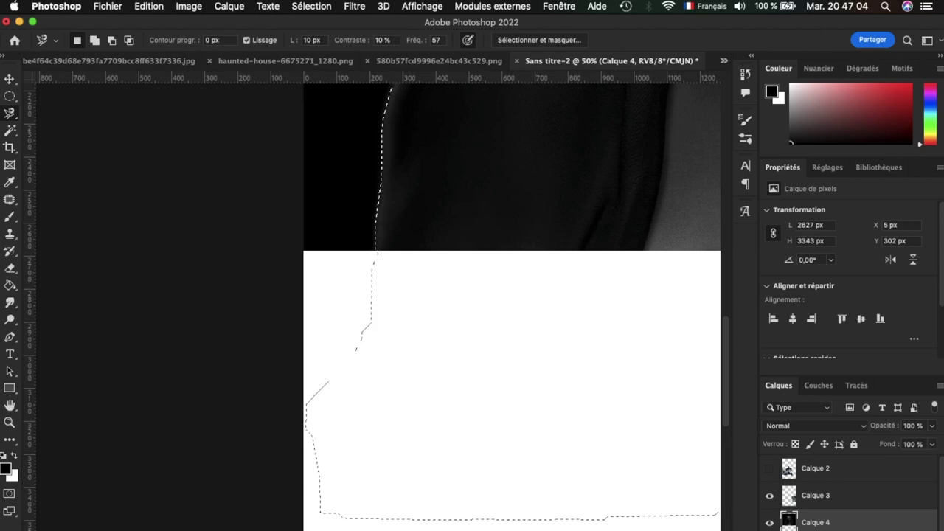
key("ctrl+shift+m")
key("ctrl+minus")
key("ctrl+minus")
key("ctrl+minus")
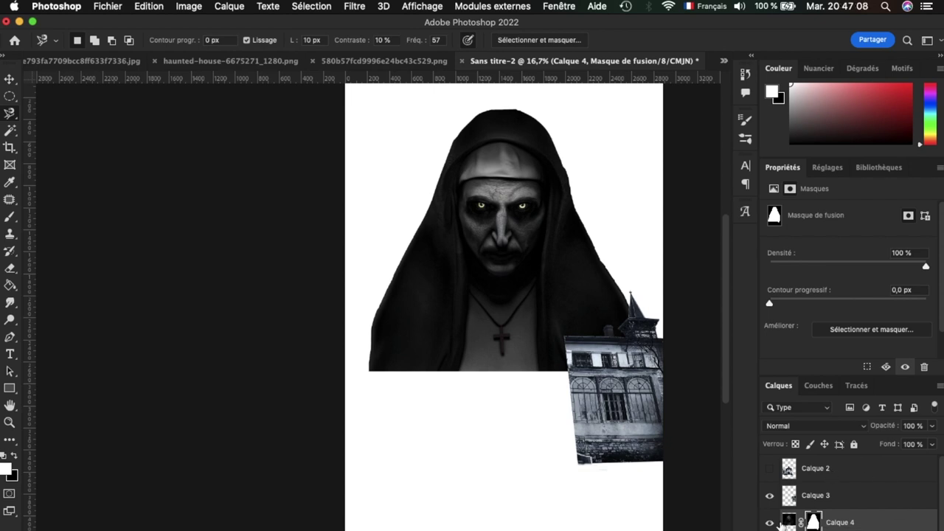
Step: Show Calque 2 and nudge the house to X −252 px, Y 1542 px under the nun's chin
left_click(769, 471)
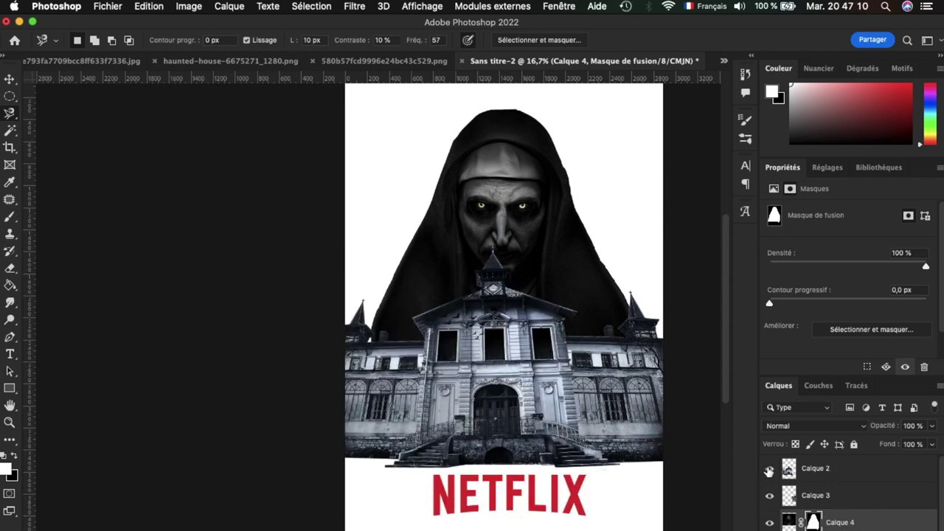
scroll(504, 301, "up", 2)
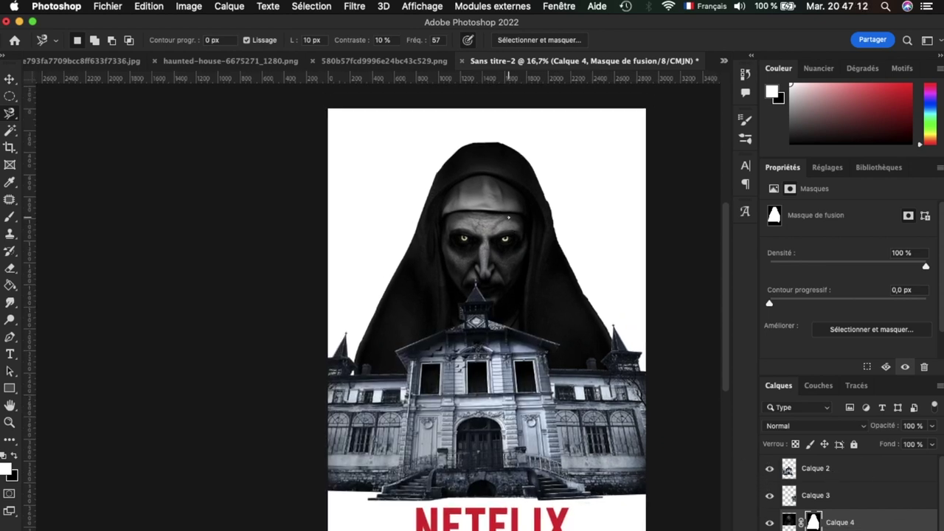
scroll(508, 216, "up", 1)
left_click(13, 90)
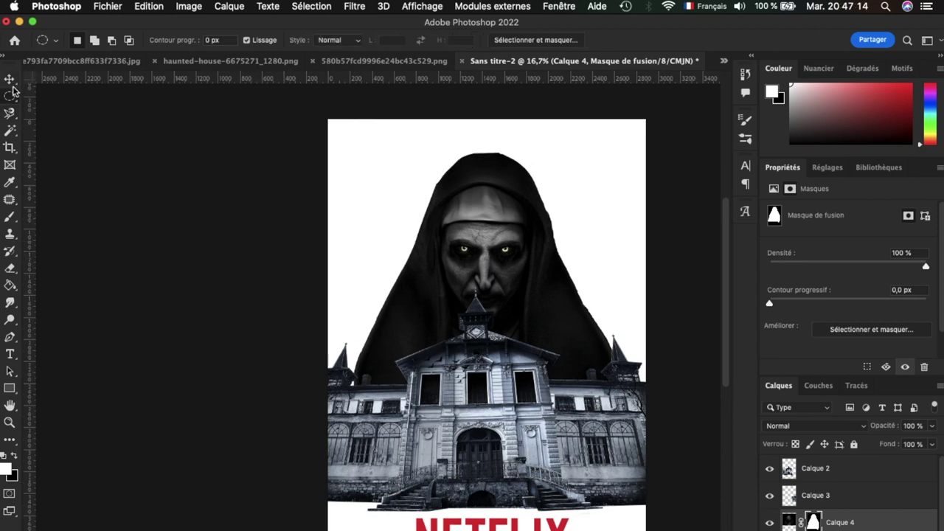
left_click_drag(486, 245, 488, 248)
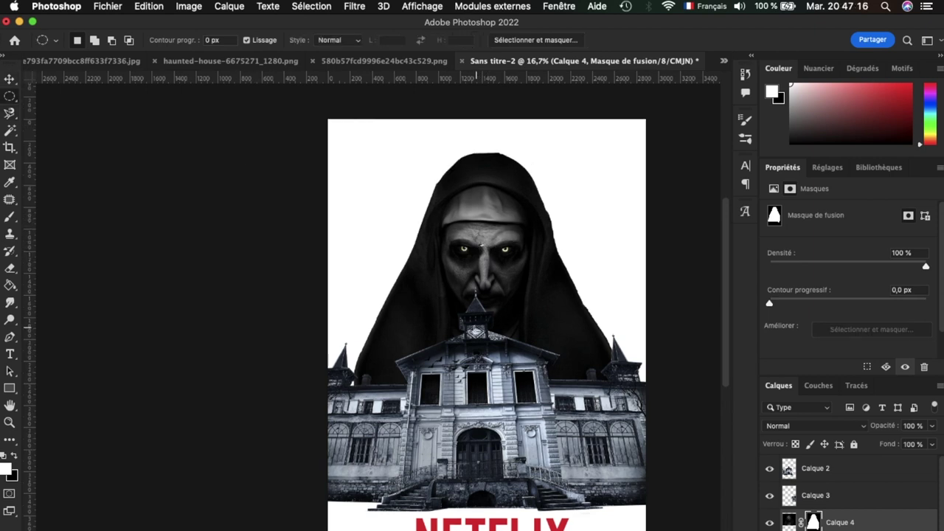
left_click(12, 83)
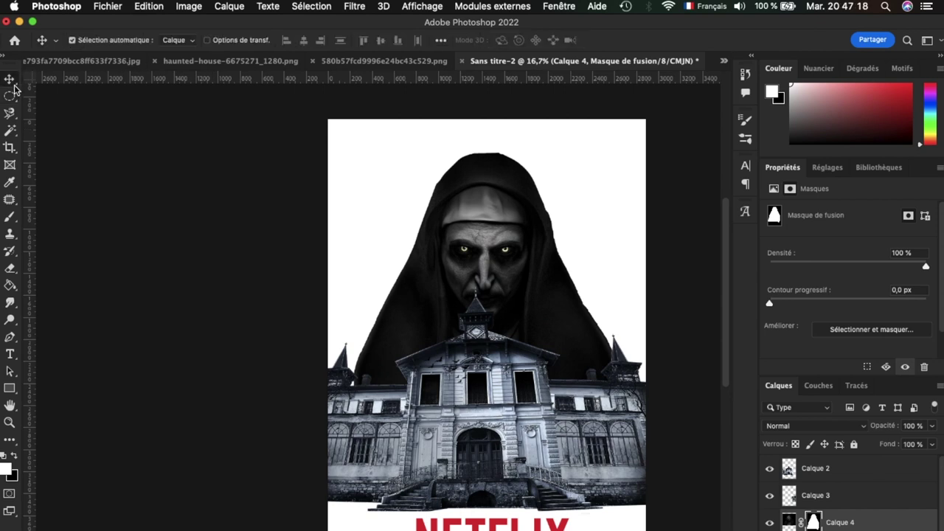
left_click(493, 376)
left_click_drag(495, 380, 495, 374)
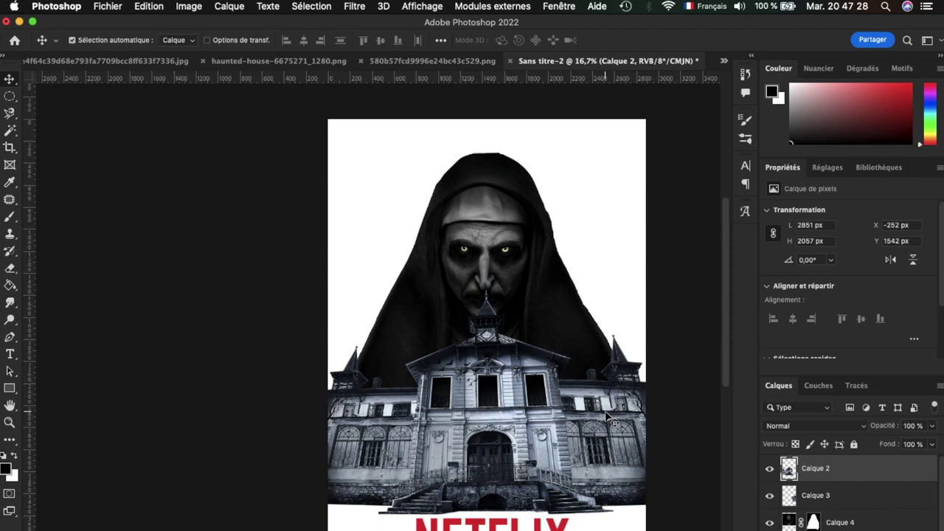
Step: Zoom in and pan across the nun and house to check alignment, then zoom back out
key("super+plus")
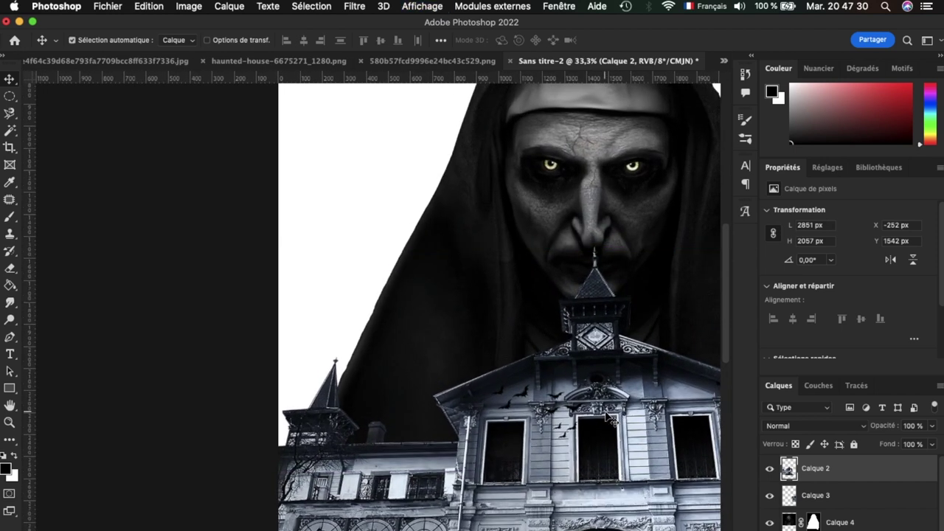
scroll(609, 418, "right", 3)
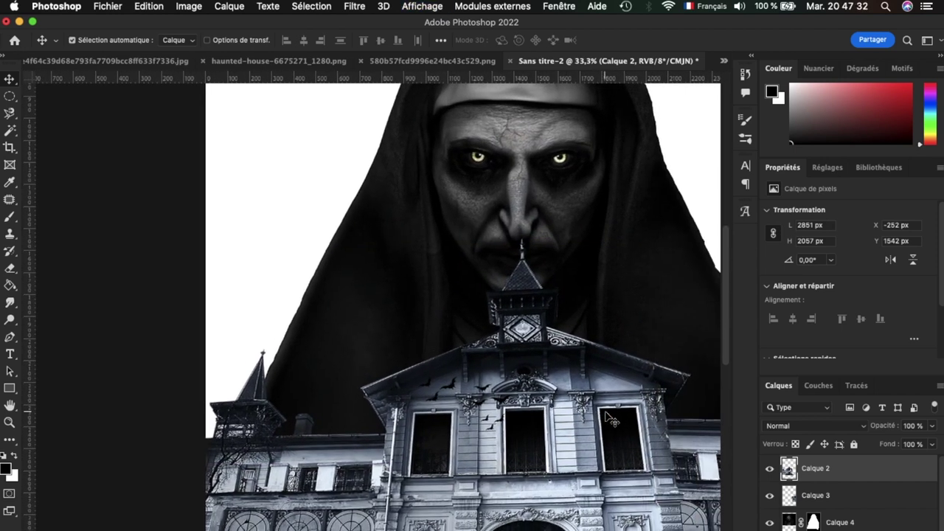
scroll(609, 417, "right", 3)
scroll(609, 417, "right", 3)
scroll(605, 419, "right", 3)
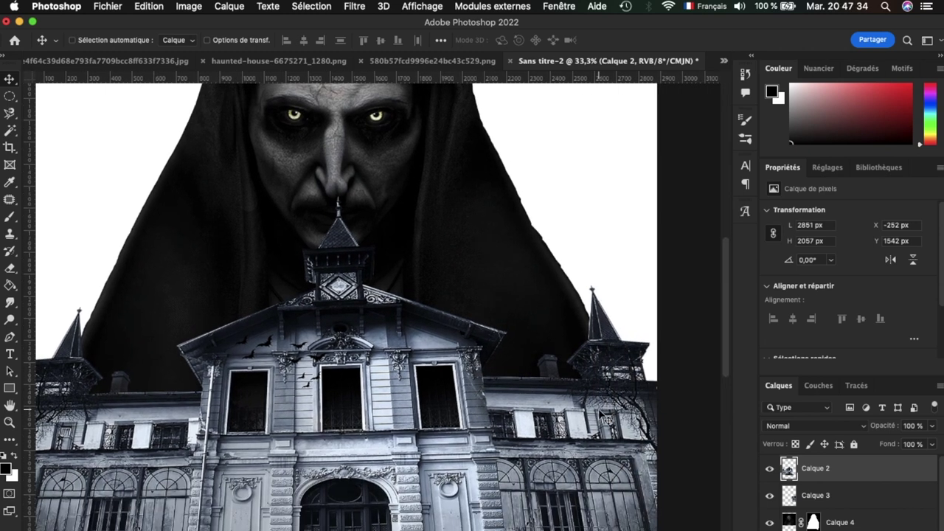
key("super+minus")
Step: Paste the stormy clouds as Calque 5 behind the nun and house, framing the nun
key("super+v")
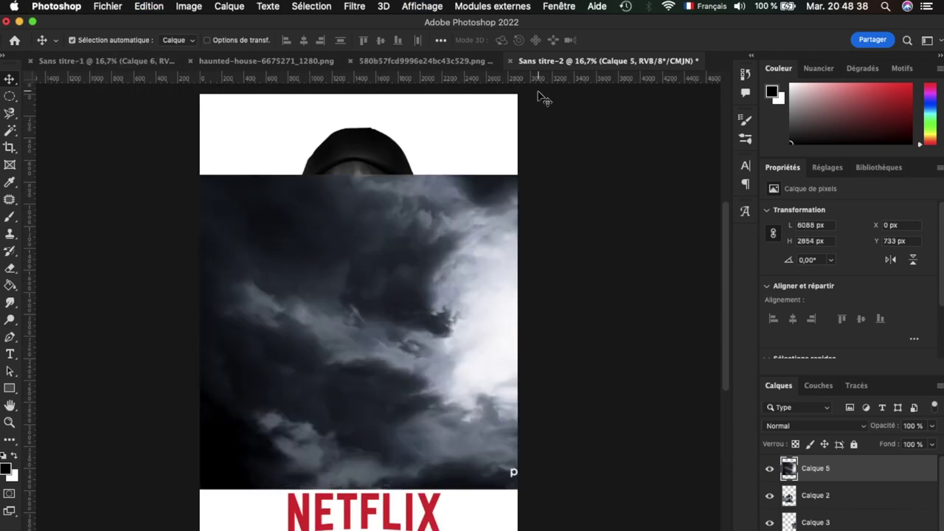
scroll(351, 207, "up", 2)
scroll(352, 214, "up", 3)
left_click_drag(362, 380, 196, 285)
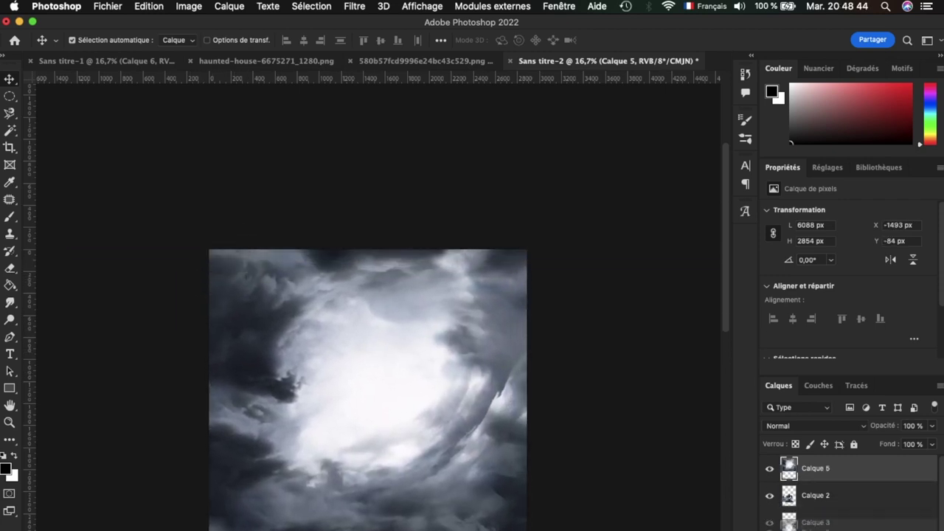
left_click_drag(824, 472, 818, 528)
scroll(508, 446, "down", 2)
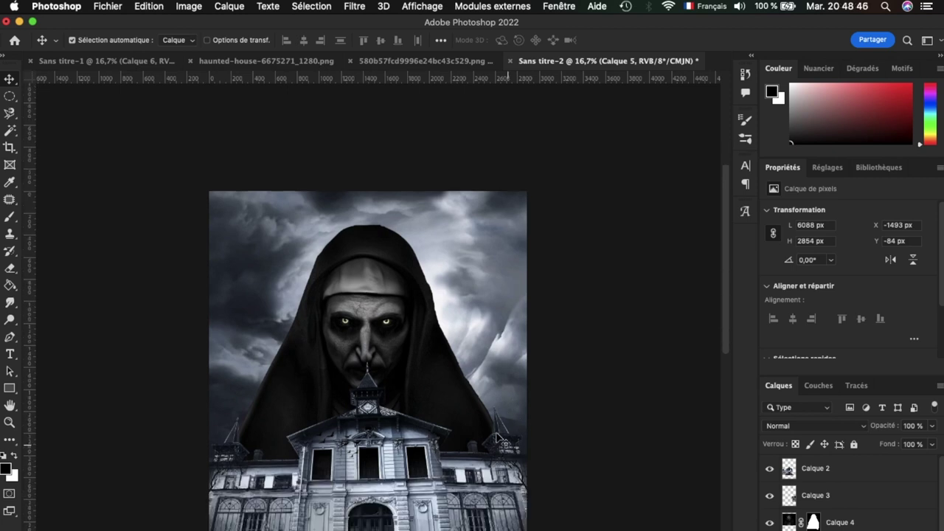
left_click_drag(479, 253, 409, 246)
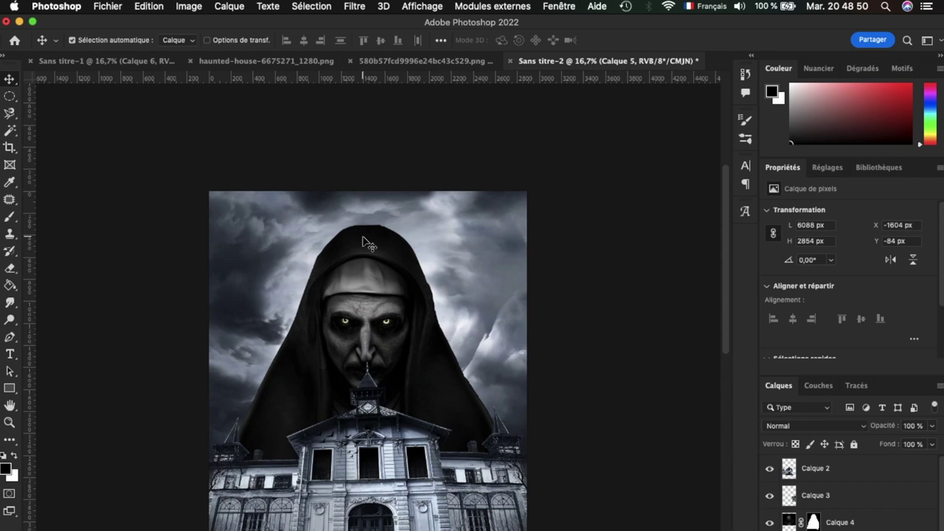
Step: Paste the grass image as Calque 6 and move it to the poster's bottom
scroll(339, 243, "down", 3)
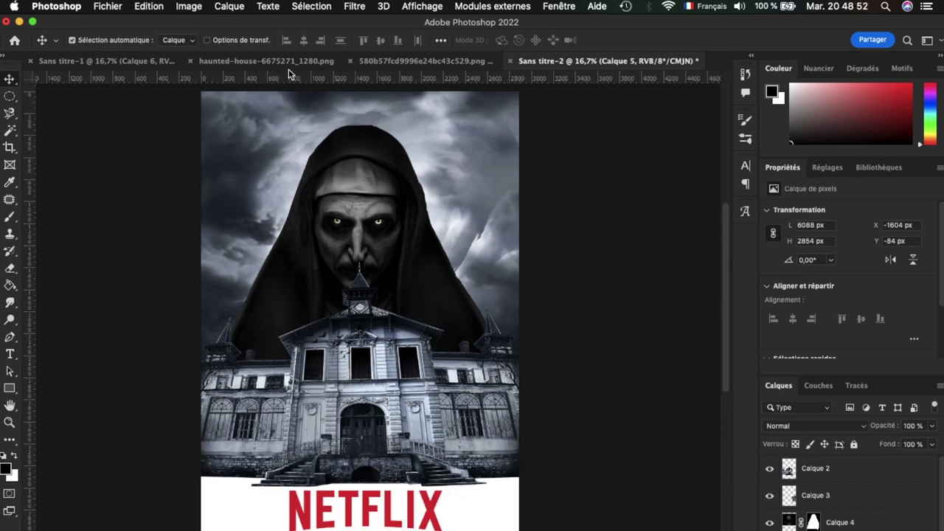
key("super+v")
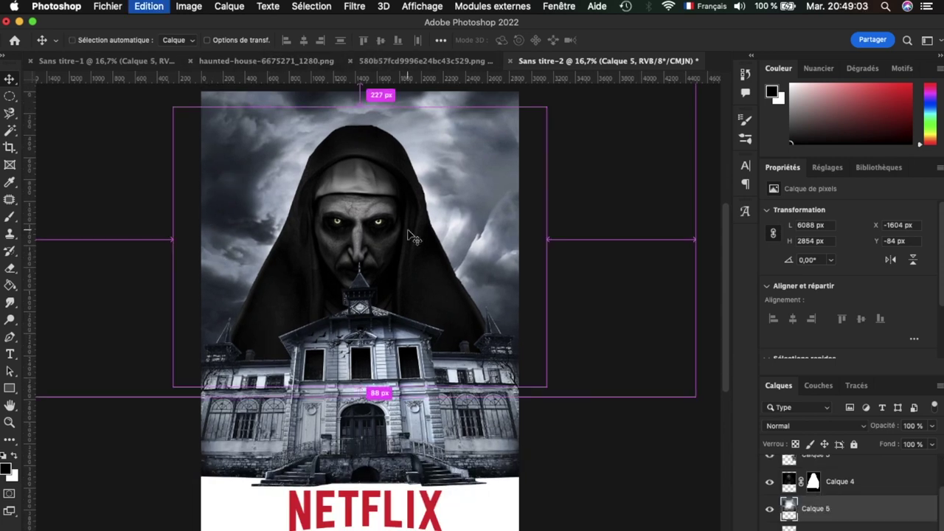
left_click_drag(503, 239, 480, 372)
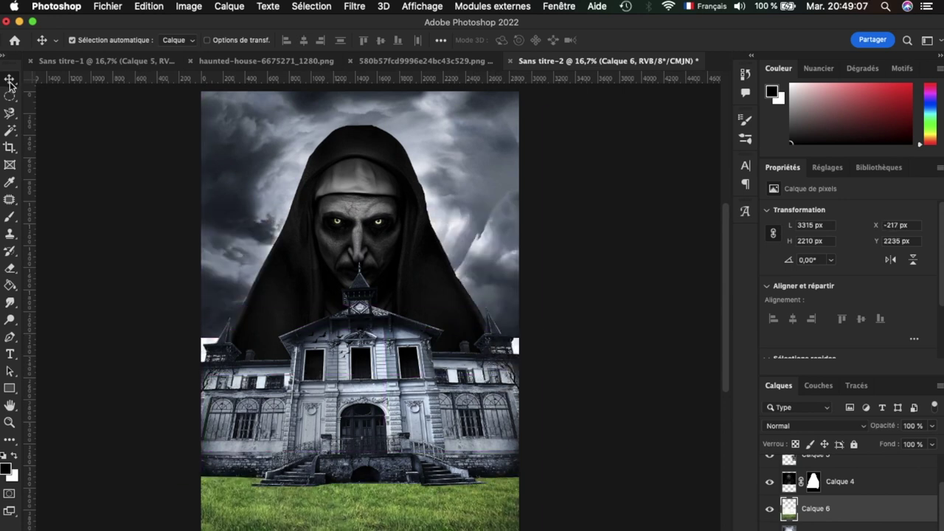
Step: Move the NETFLIX text layer above the grass and nudge the grass lower on the poster
scroll(827, 512, "up", 2)
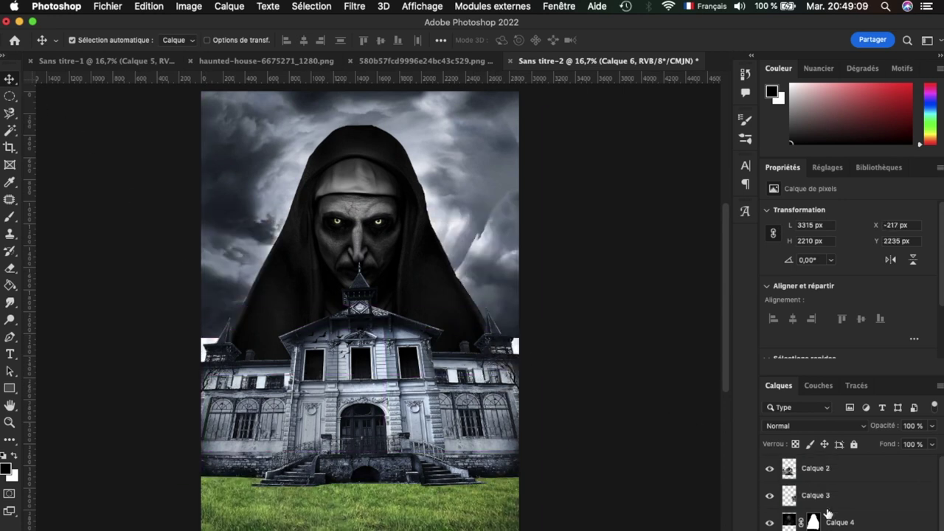
scroll(827, 512, "down", 2)
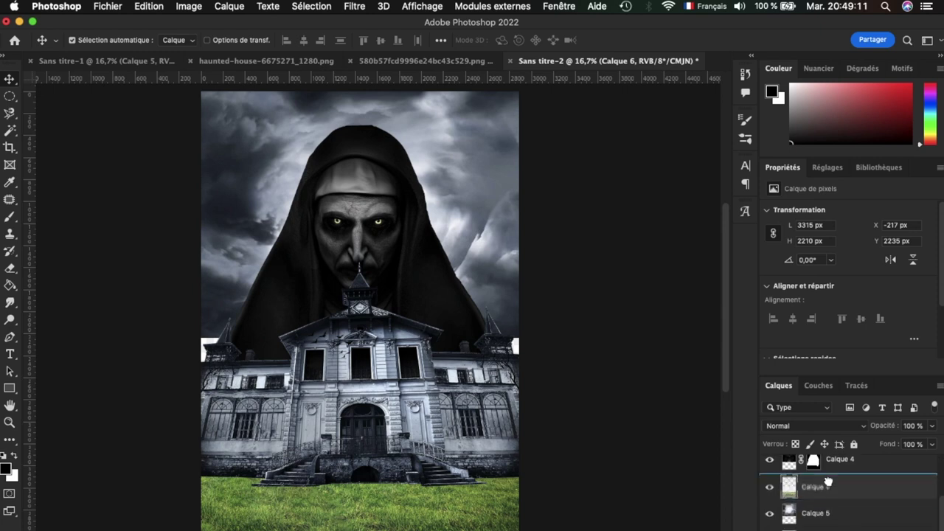
left_click_drag(818, 526, 829, 484)
left_click_drag(438, 512, 424, 516)
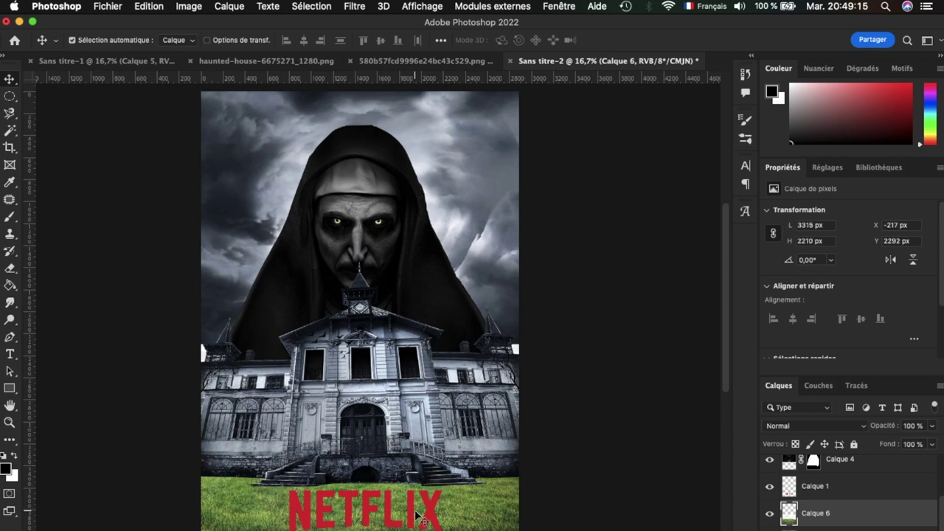
Step: Shrink the NETFLIX text and move it down onto the grass, then check it up close
left_click(819, 501)
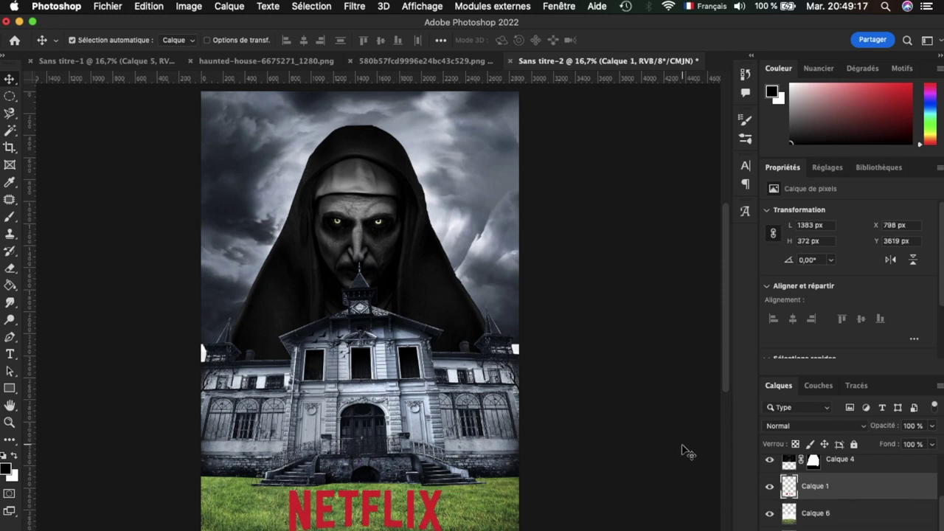
key("ctrl+t")
left_click_drag(359, 512, 360, 530)
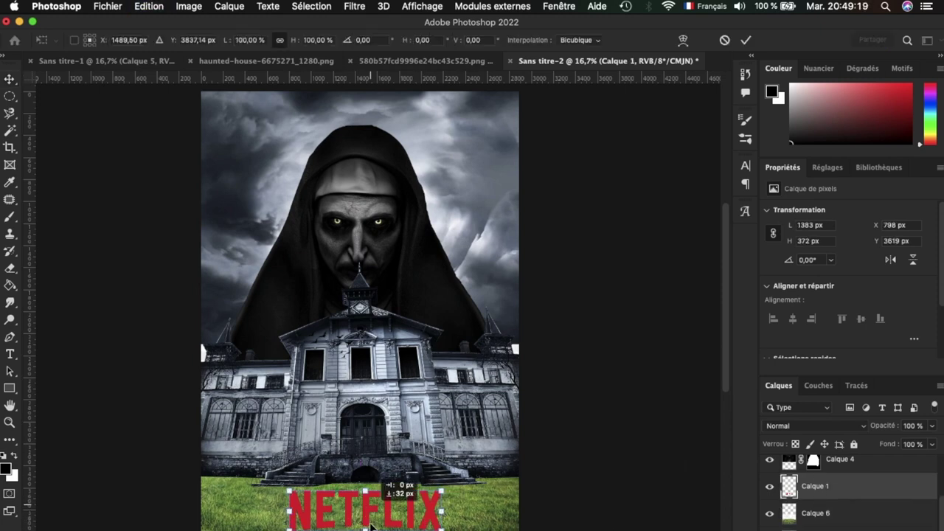
mouse_move(443, 524)
left_mouse_down()
mouse_move(361, 528)
mouse_move(390, 529)
left_mouse_up()
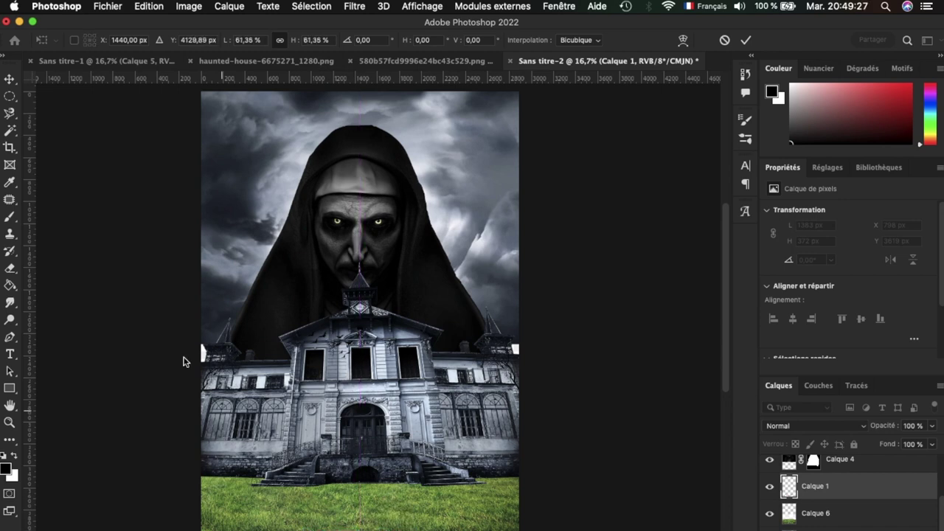
left_click(10, 79)
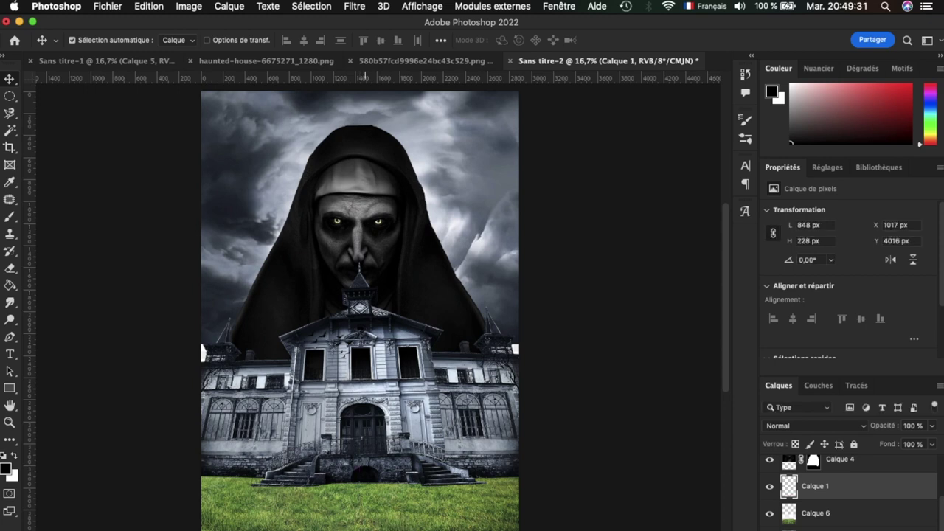
key("super+plus")
scroll(346, 333, "down", 3)
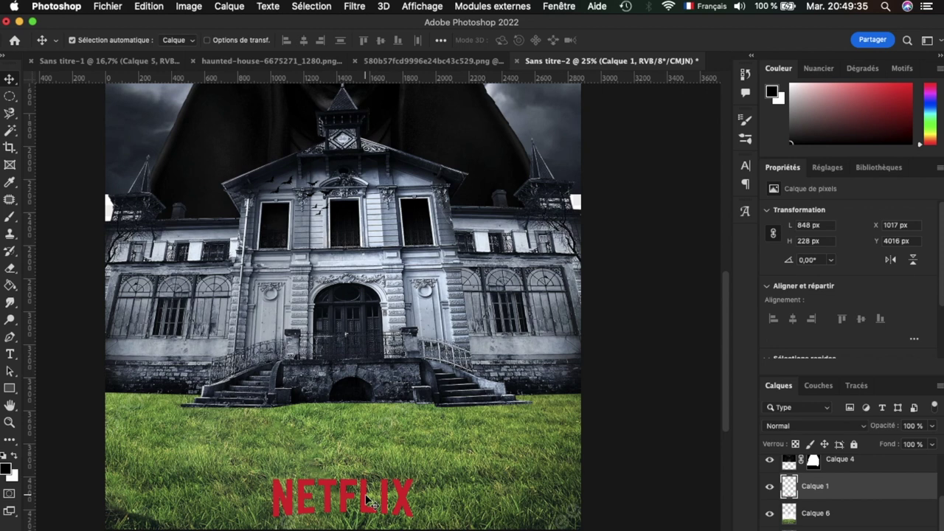
scroll(367, 499, "up", 5)
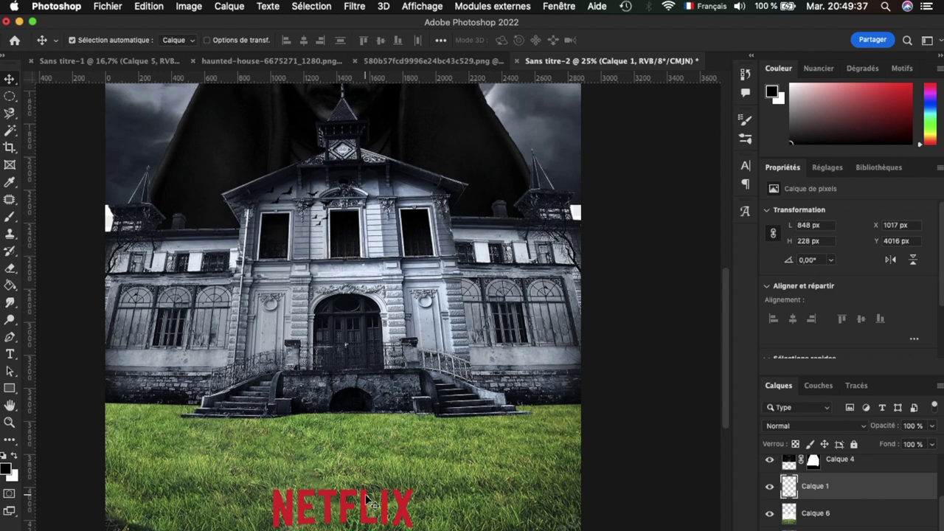
key("super+minus")
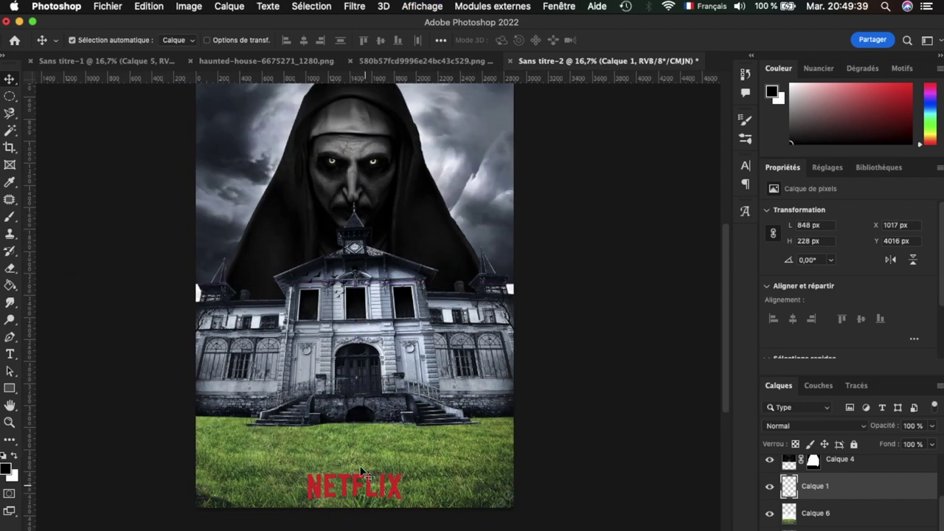
scroll(815, 504, "up", 1)
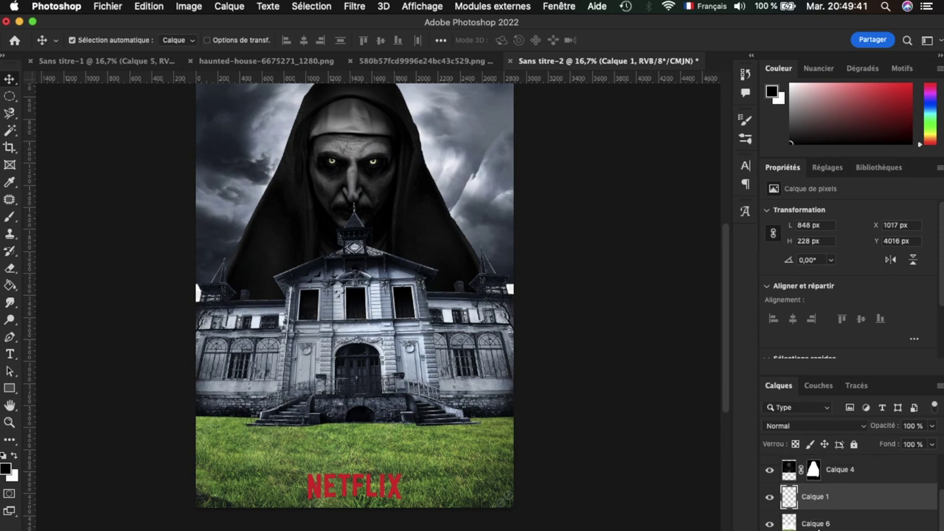
Step: Magic-wand select the grass layer's transparent area, copy it and deselect
left_click(817, 525)
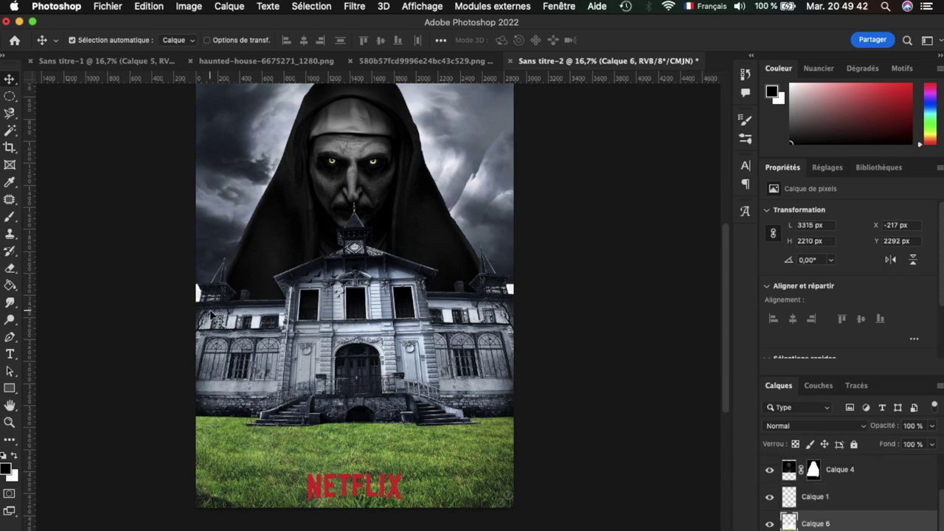
left_click(11, 131)
left_click(197, 291)
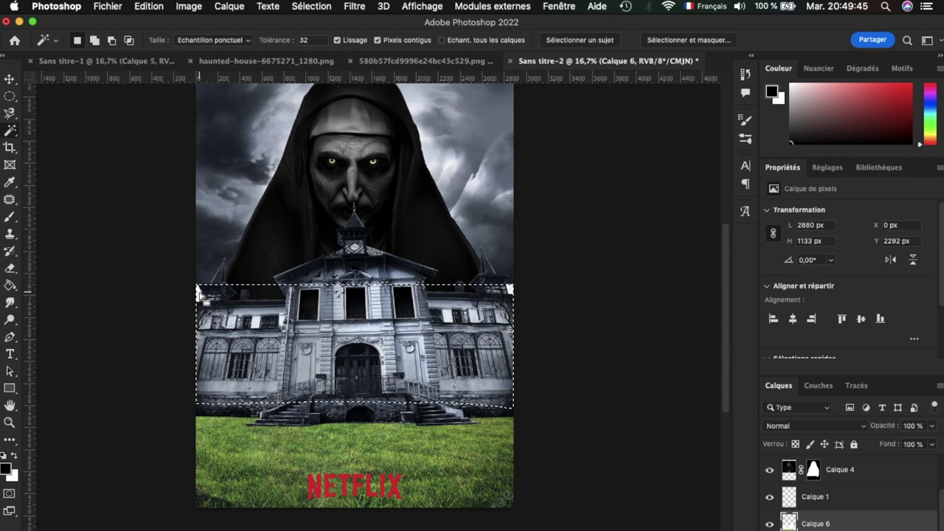
key("super+c")
key("super+d")
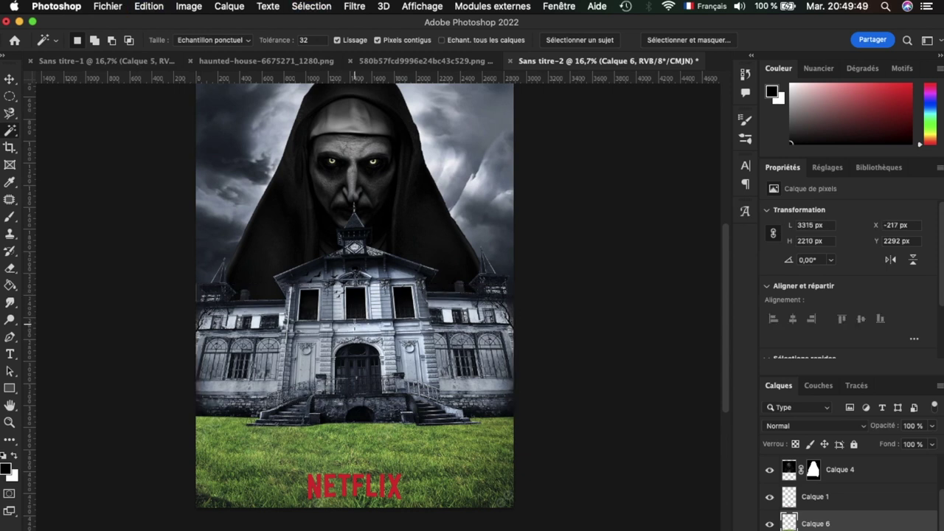
Step: Set the Eraser brush size to 125 px
key("e")
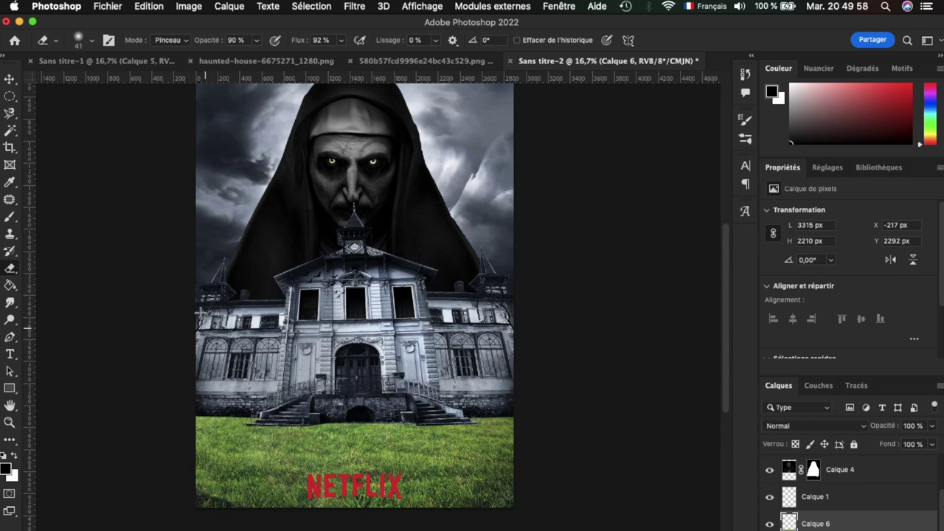
right_click(194, 274)
right_click(275, 213)
type("125")
key("Return")
Step: Lower the poster artwork about 55 px
key("v")
left_click_drag(374, 438, 375, 479)
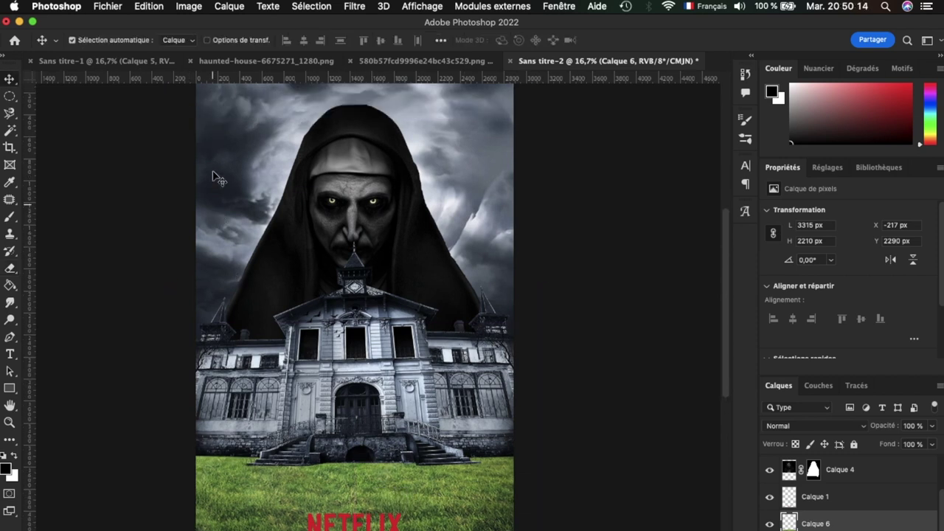
scroll(215, 177, "up", 1)
Step: Add a clipped Brightness/Contrast adjustment with contrast raised to 36
left_click(865, 407)
left_click(843, 371)
left_click(847, 366)
left_click_drag(822, 272, 876, 270)
key("XF86AudioMute")
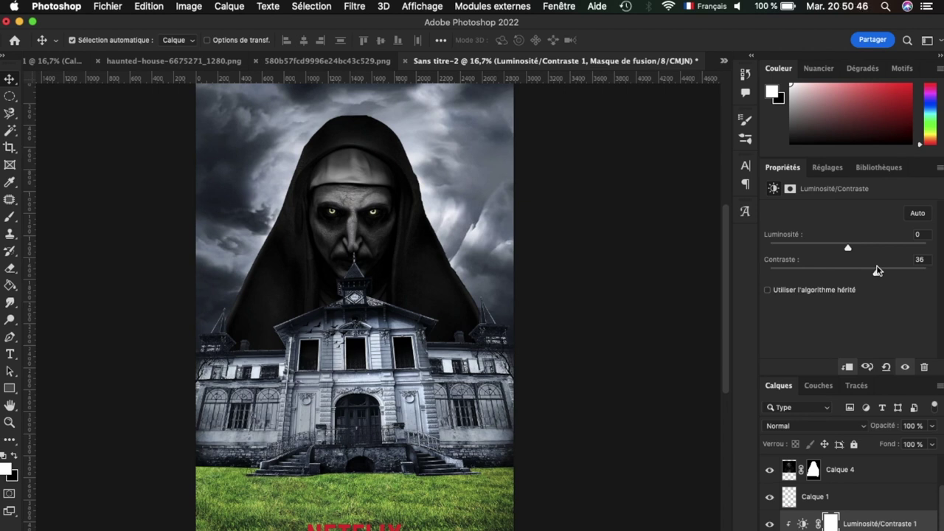
Step: Set the Brightness/Contrast adjustment to contrast 54 and brightness about -86, then zoom in on the house
left_click_drag(877, 270, 790, 271)
left_click(890, 272)
left_click_drag(847, 248, 802, 248)
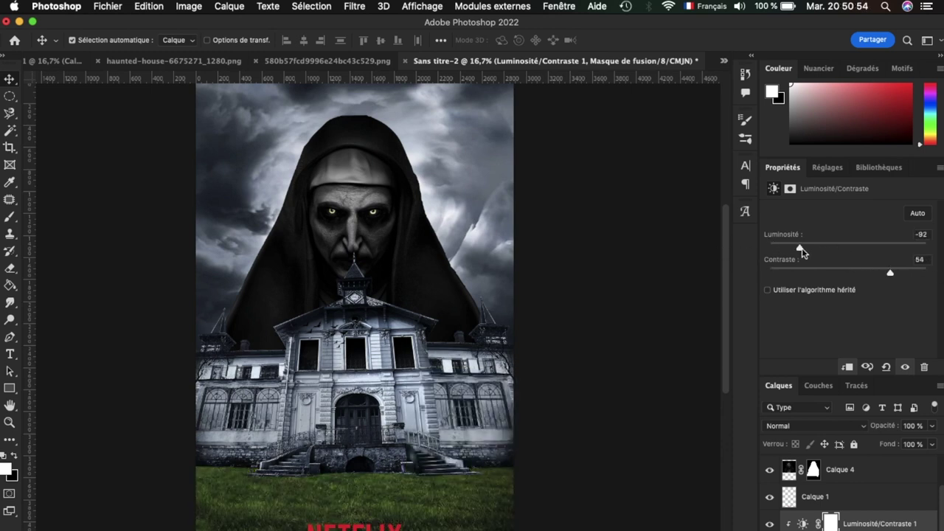
key("super+plus")
key("super+plus")
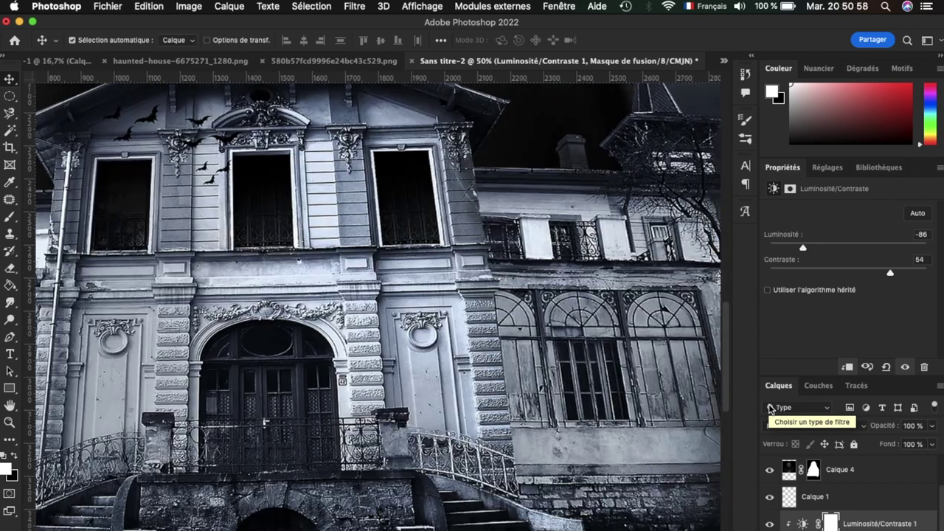
key("super+plus")
key("super+v")
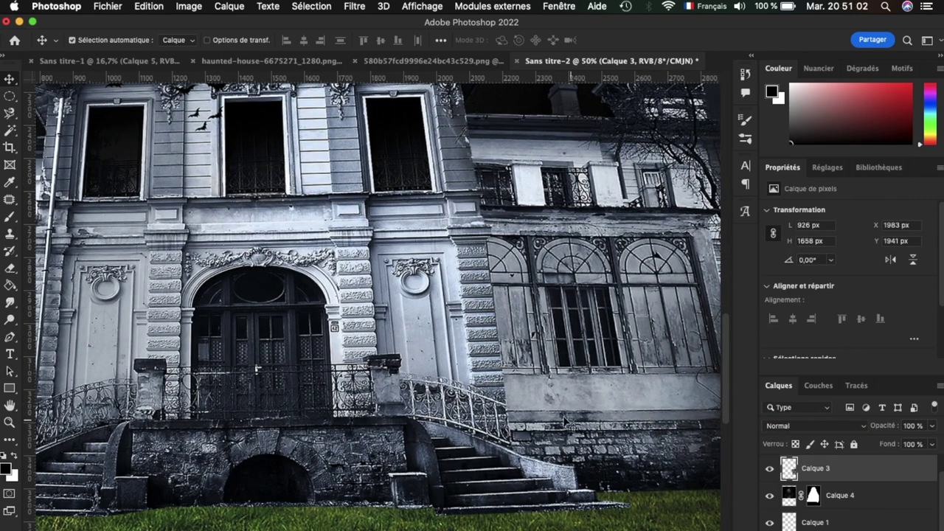
Step: Paste the house into new layer Calque 2, try a black bucket fill, then undo it
key("super+v")
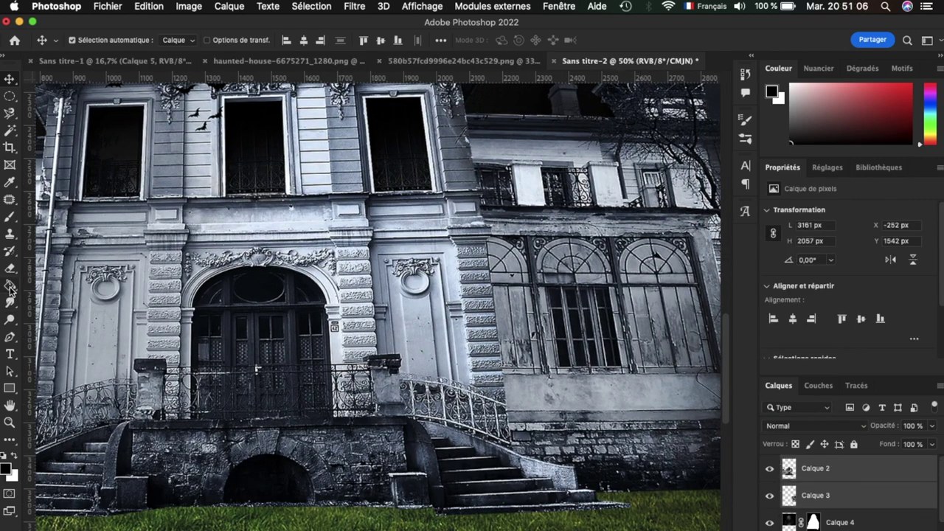
left_click(10, 289)
left_click(458, 511)
left_click(577, 211)
left_click(860, 470)
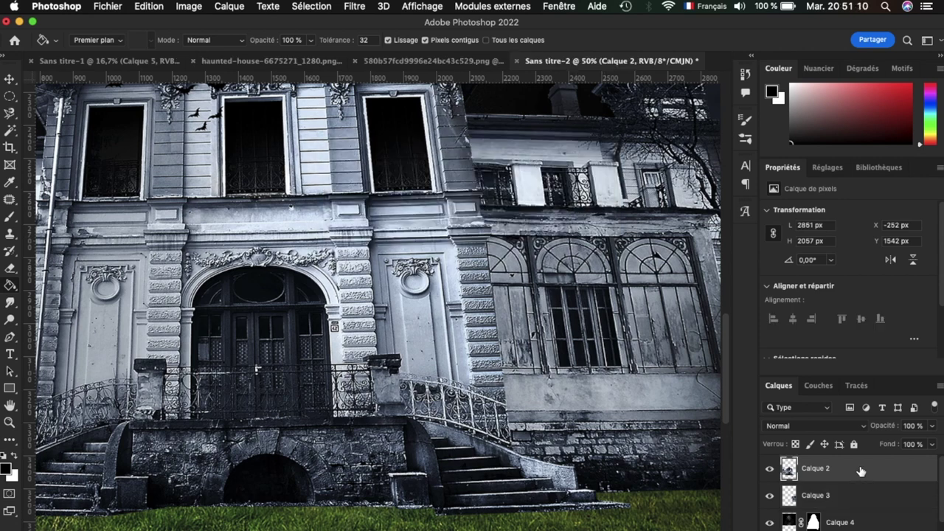
left_click(465, 518)
left_click(465, 518)
key("super+z")
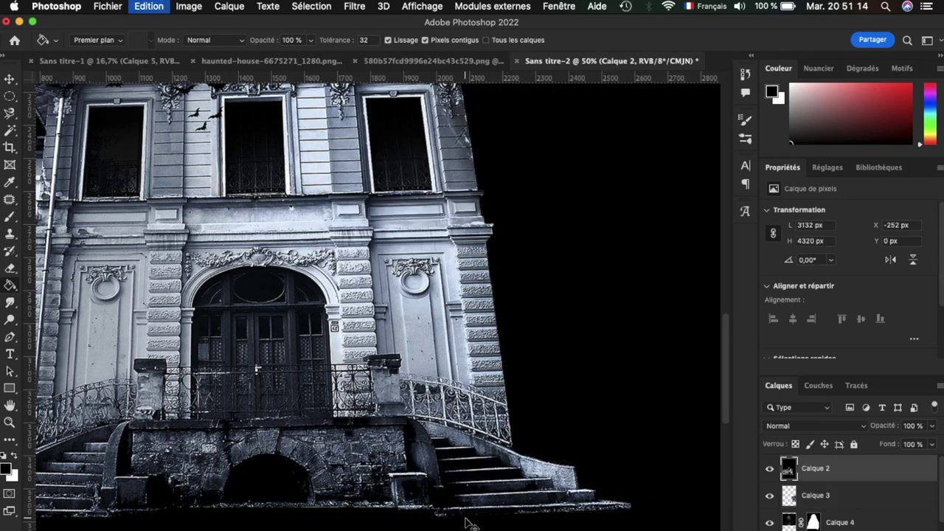
key("super+z")
Step: With a 79 px Eraser, erase the light line below the stairs and soften the house's bottom edge
key("e")
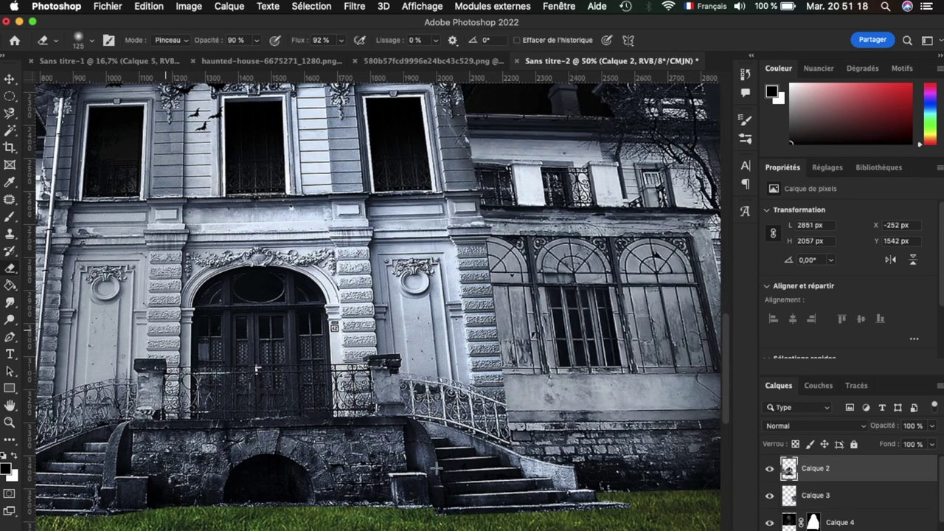
right_click(466, 472)
left_click_drag(579, 391, 583, 391)
key("Return")
left_click_drag(643, 515, 446, 523)
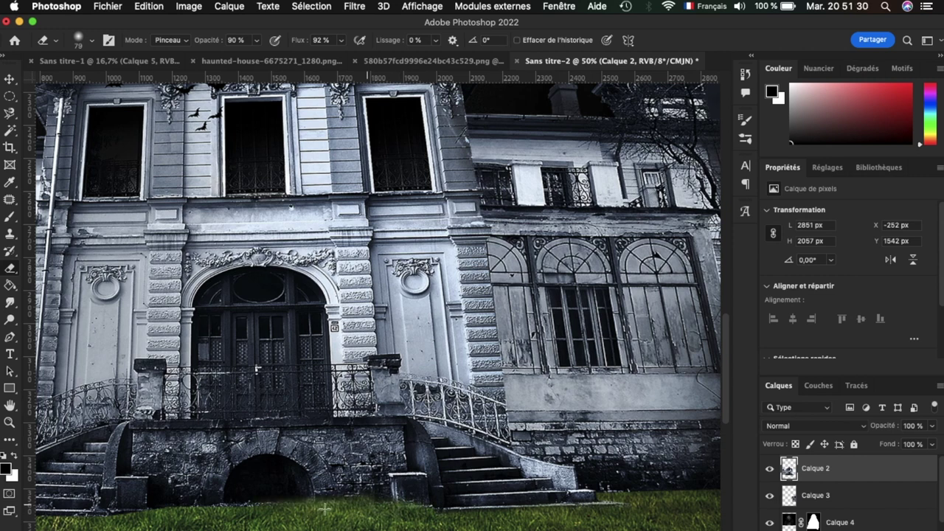
scroll(223, 522, "left", 5)
left_click_drag(223, 522, 252, 513)
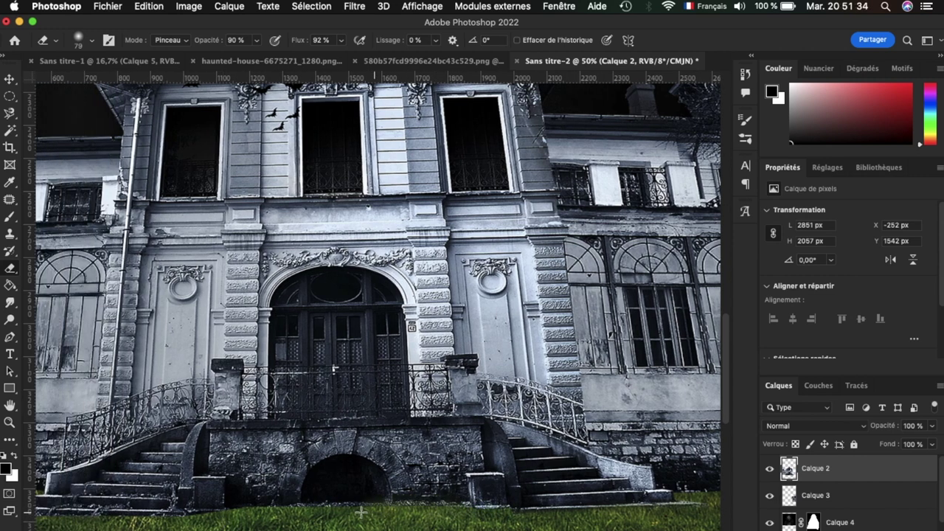
scroll(159, 517, "left", 6)
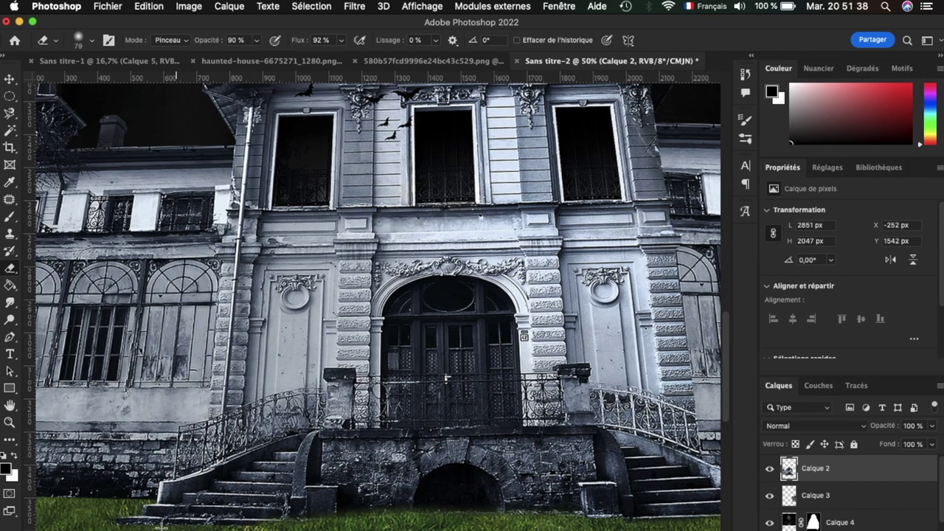
scroll(316, 527, "left", 4)
scroll(177, 522, "left", 2)
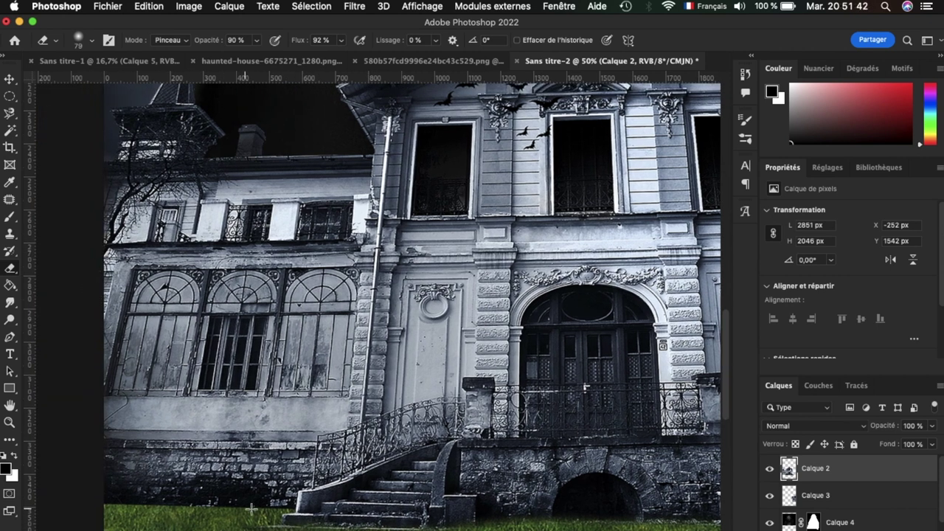
mouse_move(82, 510)
left_mouse_down()
mouse_move(263, 509)
mouse_move(94, 509)
left_mouse_up()
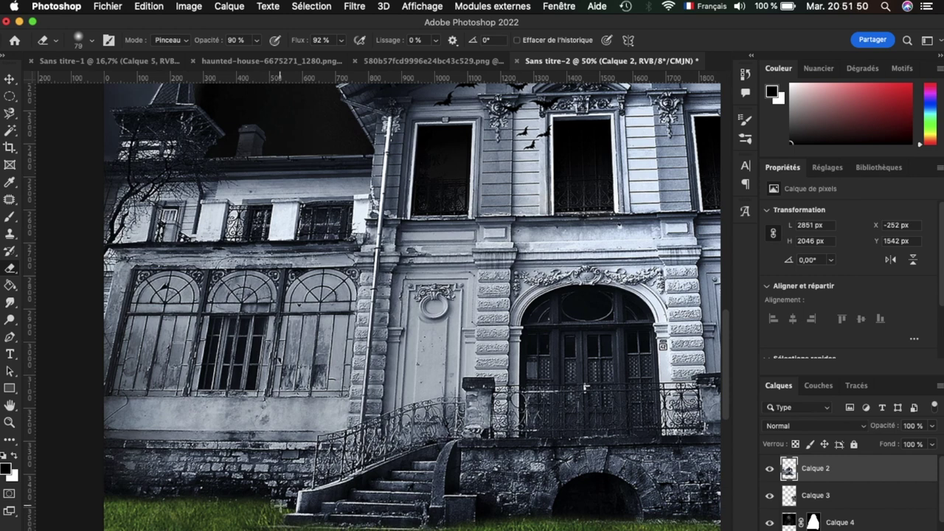
scroll(291, 507, "right", 2)
scroll(290, 507, "right", 12)
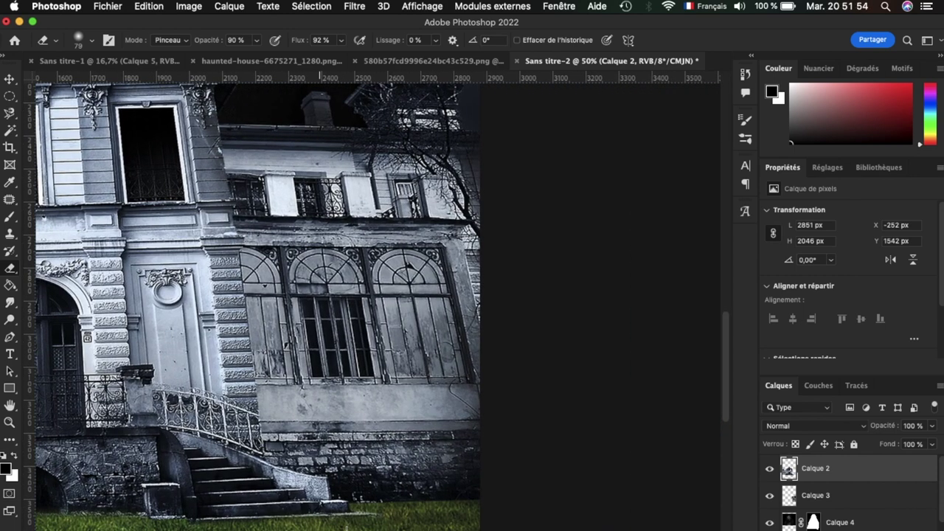
Step: Erase the wall's bottom edge on Calque 3 to reveal the grass, then reselect Calque 2
left_click(831, 494)
mouse_move(494, 510)
left_mouse_down()
mouse_move(338, 510)
mouse_move(418, 507)
left_mouse_up()
scroll(487, 508, "left", 2)
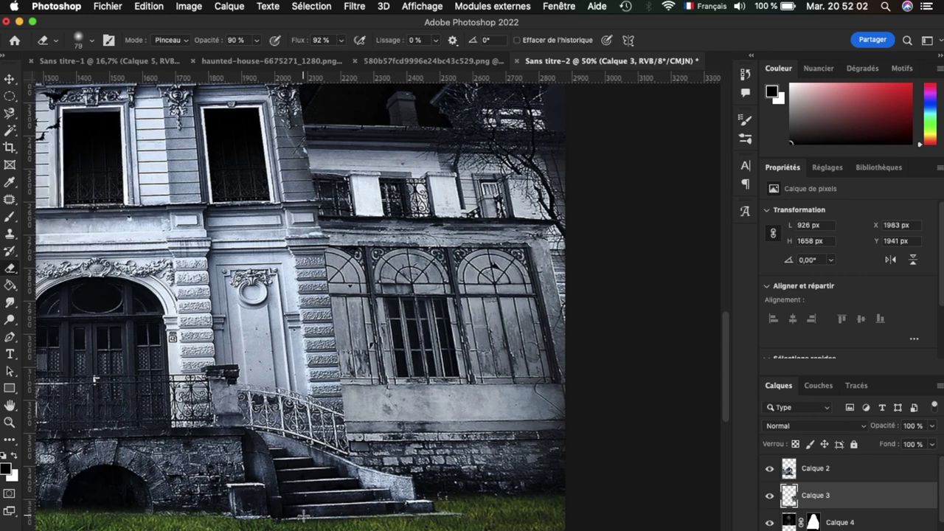
left_click(789, 466)
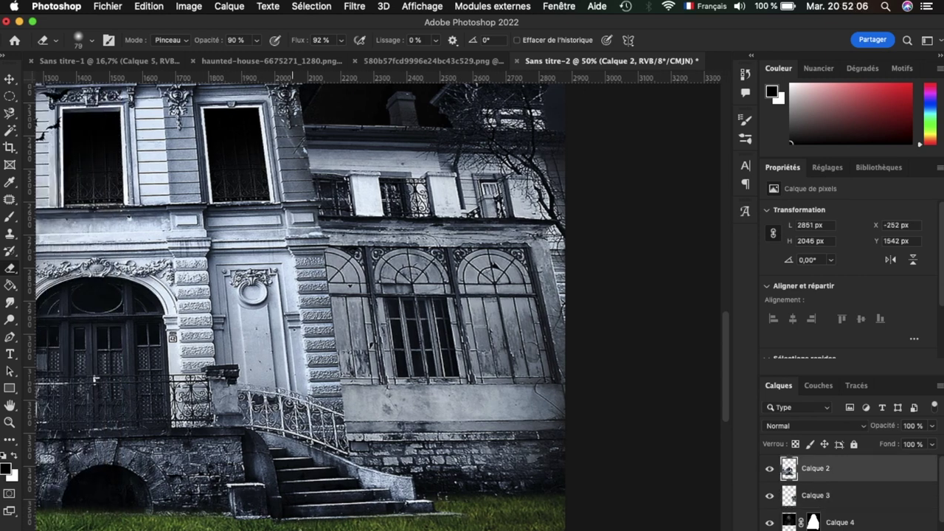
scroll(256, 526, "down", 1)
scroll(256, 525, "down", 1)
scroll(256, 526, "down", 1)
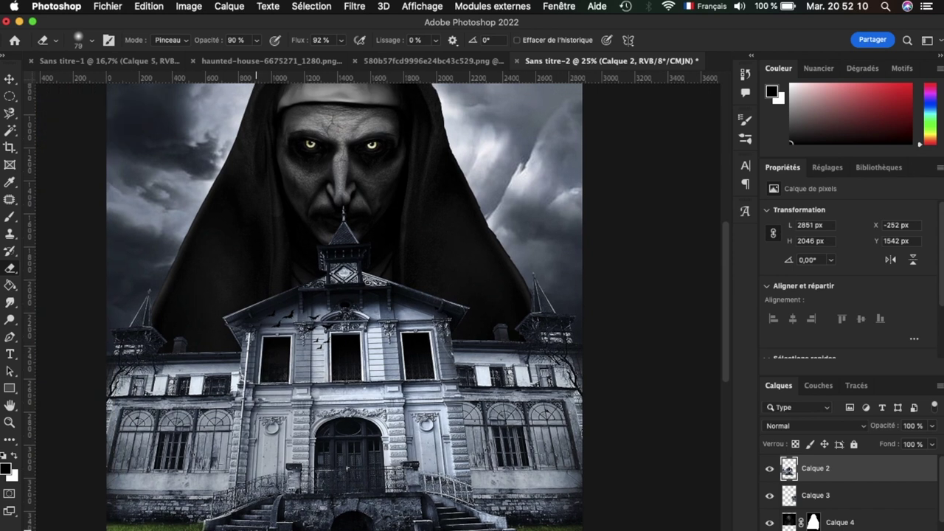
scroll(256, 526, "down", 1)
Step: Duplicate nun layer Calque 4 and give the copy a Gaussian blur of radius 412,1
left_click(9, 74)
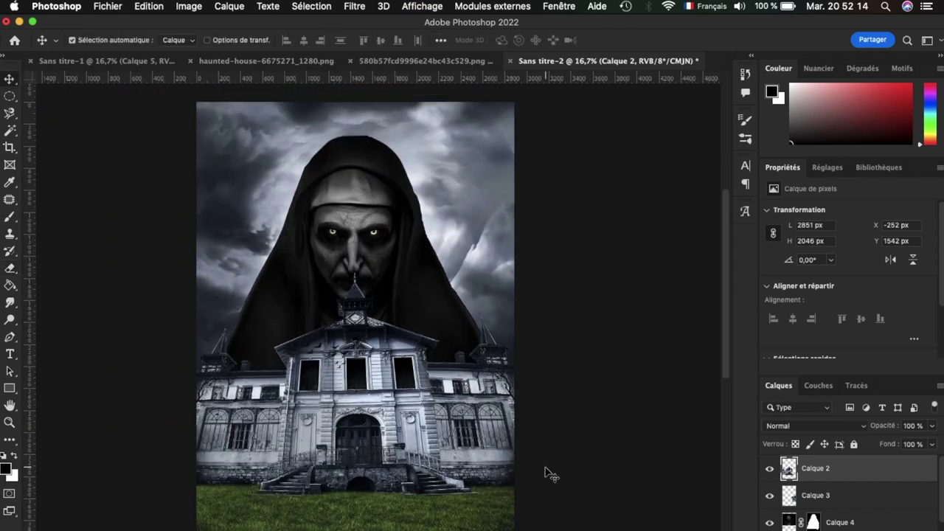
scroll(457, 479, "up", 1)
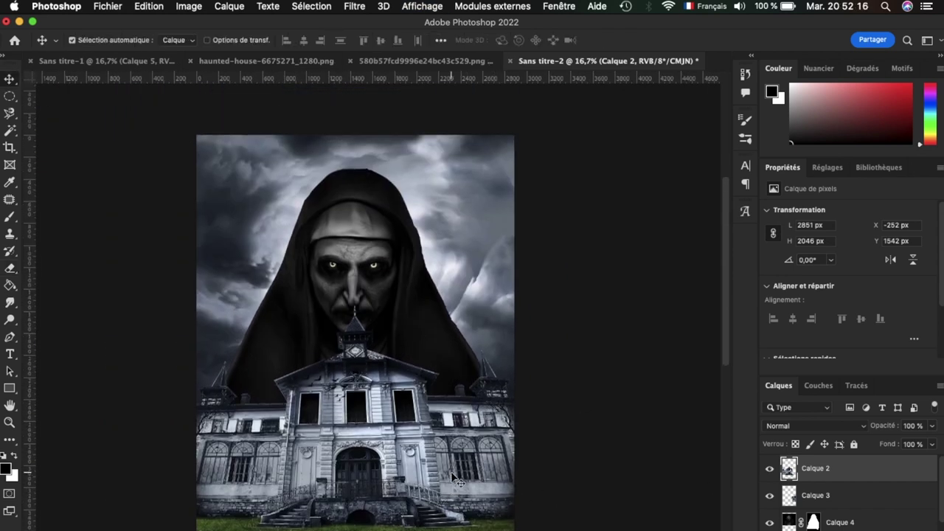
left_click(841, 522)
key("super+j")
left_click(354, 6)
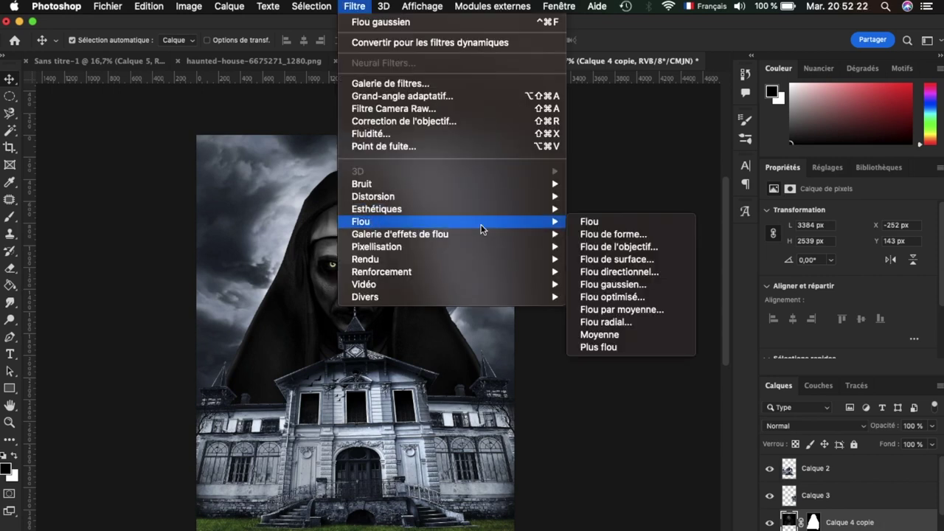
left_click(636, 283)
mouse_move(689, 367)
left_mouse_down()
mouse_move(723, 366)
mouse_move(682, 369)
left_mouse_up()
left_click(784, 188)
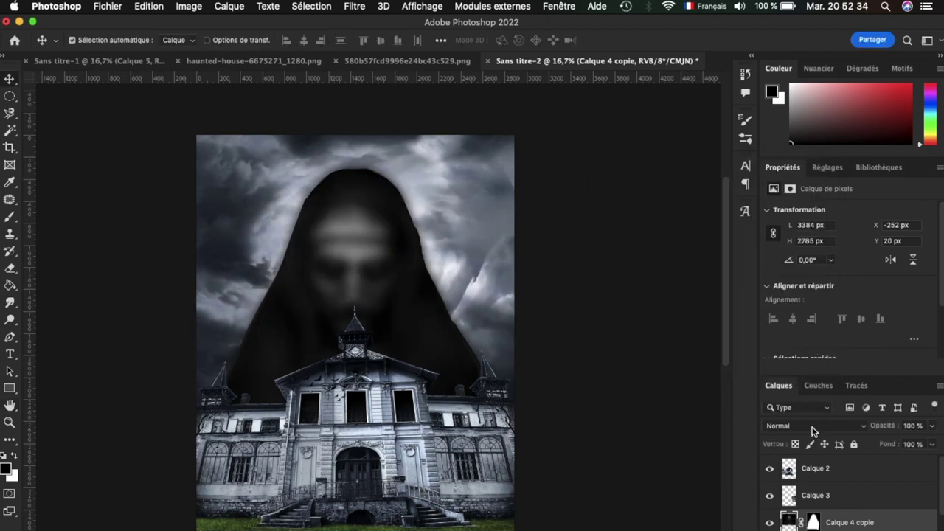
Step: With a soft round 481 px Eraser, erase the blur over the nun's eyes and forehead
left_click(10, 269)
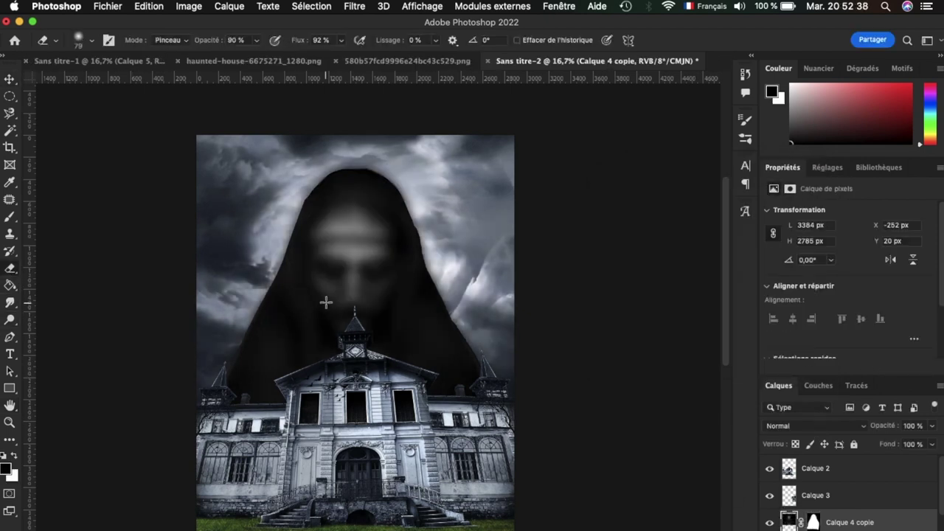
left_click_drag(329, 332, 324, 262)
right_click(327, 251)
left_click(469, 282)
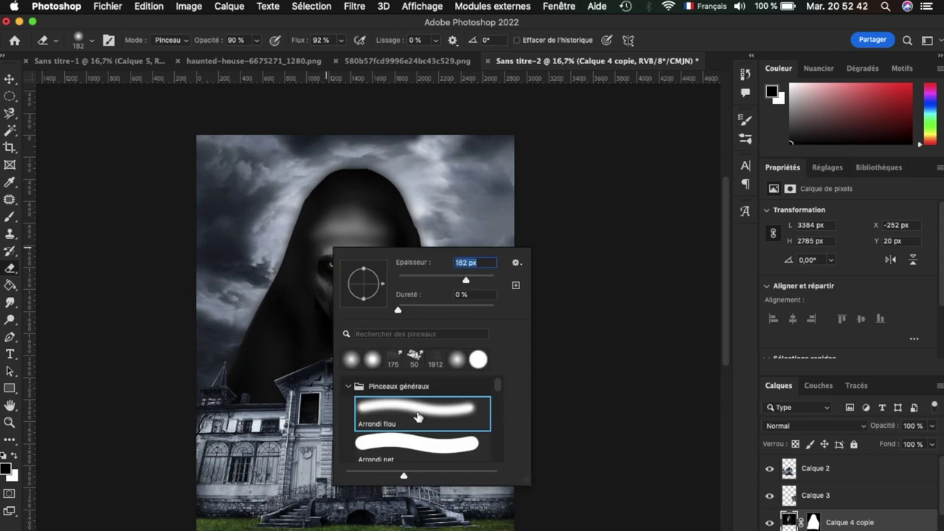
key("Return")
left_click_drag(330, 329, 371, 225)
key("super+plus")
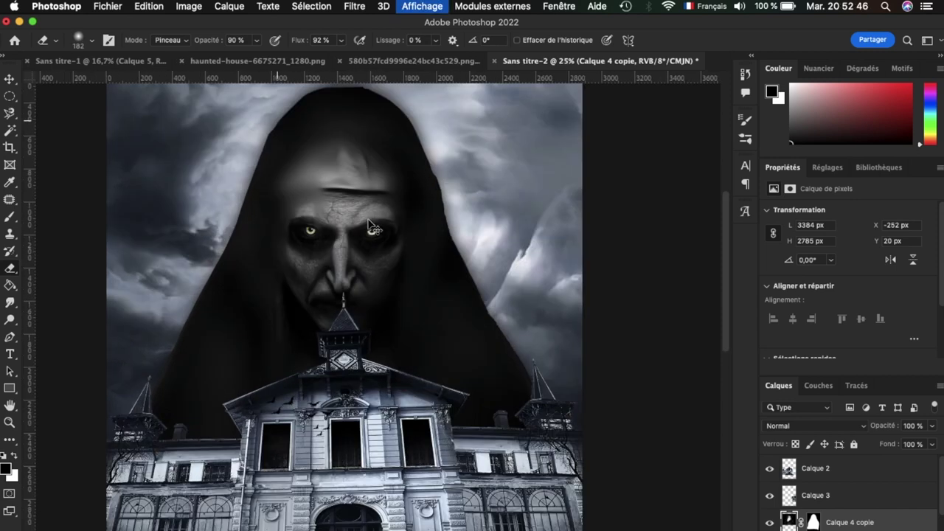
key("super+plus")
right_click(368, 219)
left_click(528, 256)
key("Return")
left_click_drag(295, 285, 326, 243)
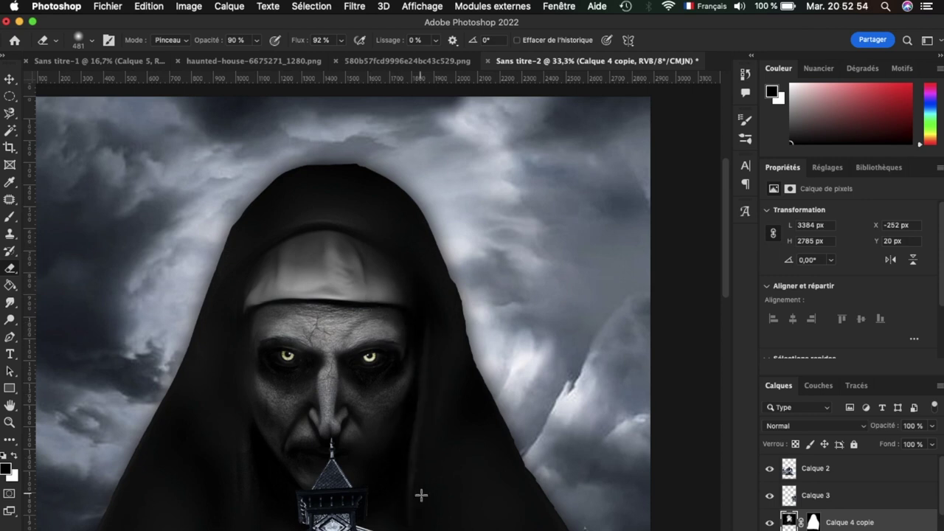
Step: Set eraser hardness to 36% and erase the blur along the top of the hood
right_click(485, 526)
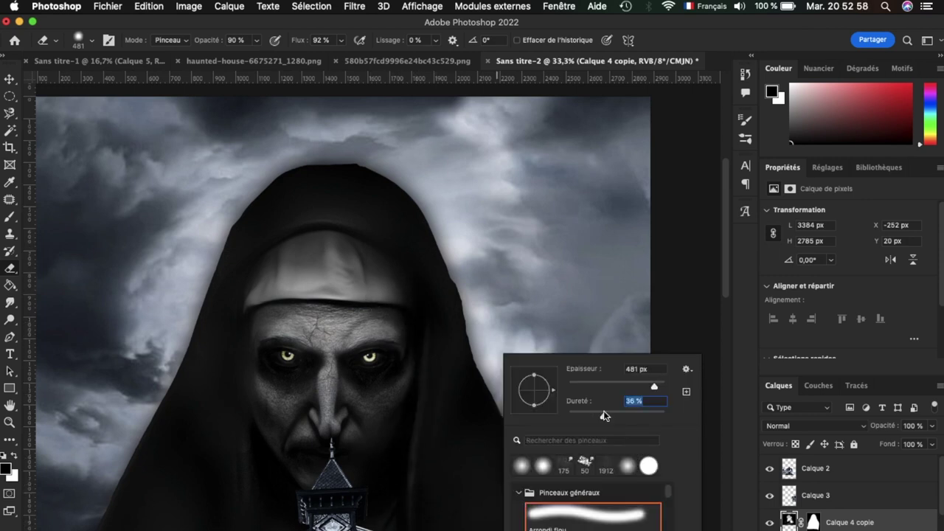
key("Return")
scroll(376, 300, "down", 5)
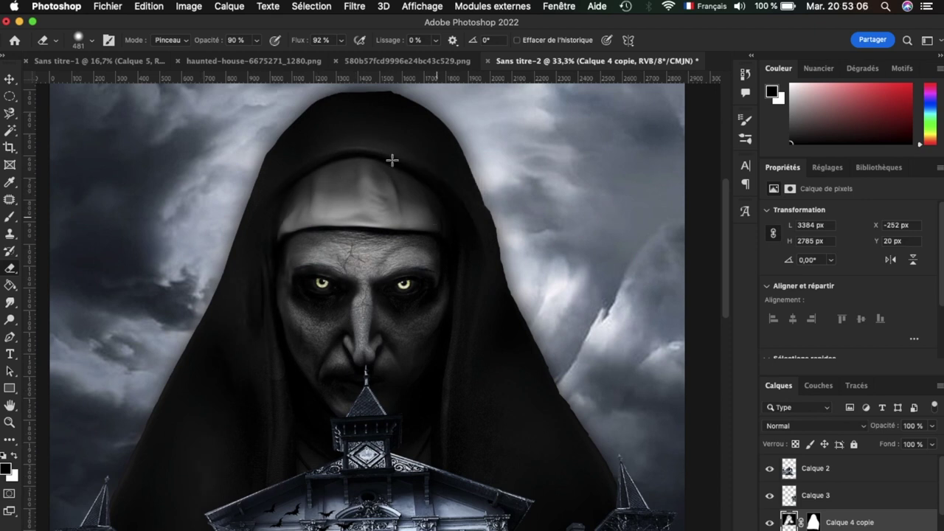
right_click(232, 439)
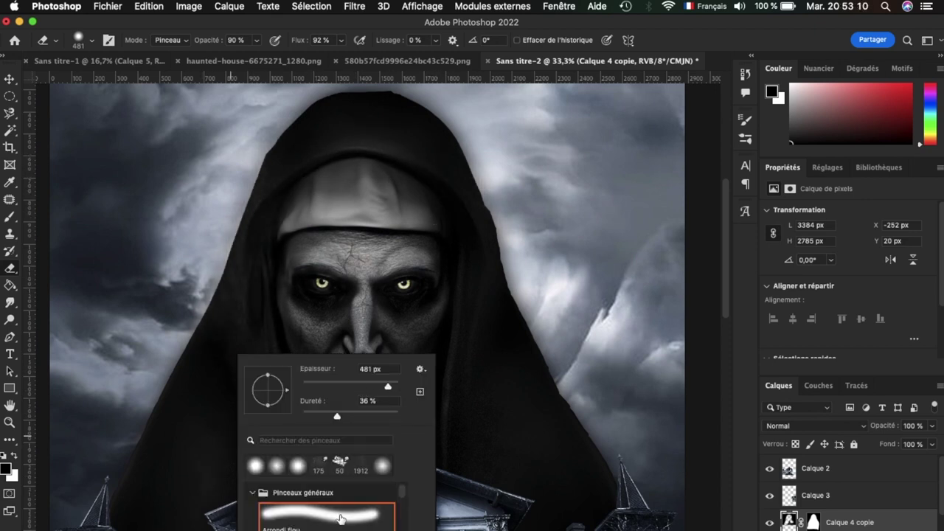
left_click(204, 500)
mouse_move(292, 184)
left_mouse_down()
mouse_move(447, 185)
mouse_move(463, 298)
left_mouse_up()
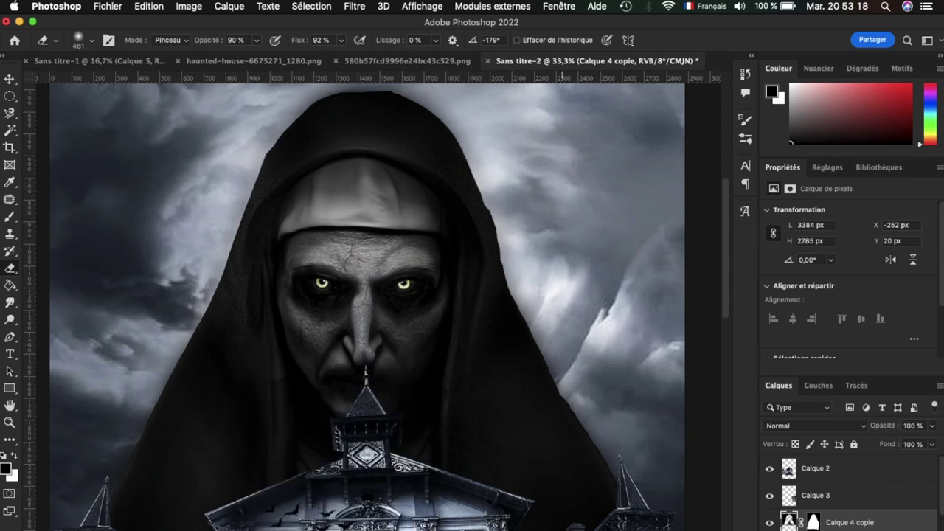
key("ctrl+minus")
left_click(9, 78)
Step: Add a Brightness/Contrast adjustment above Calque 5, raising contrast and lowering brightness
key("ctrl+plus")
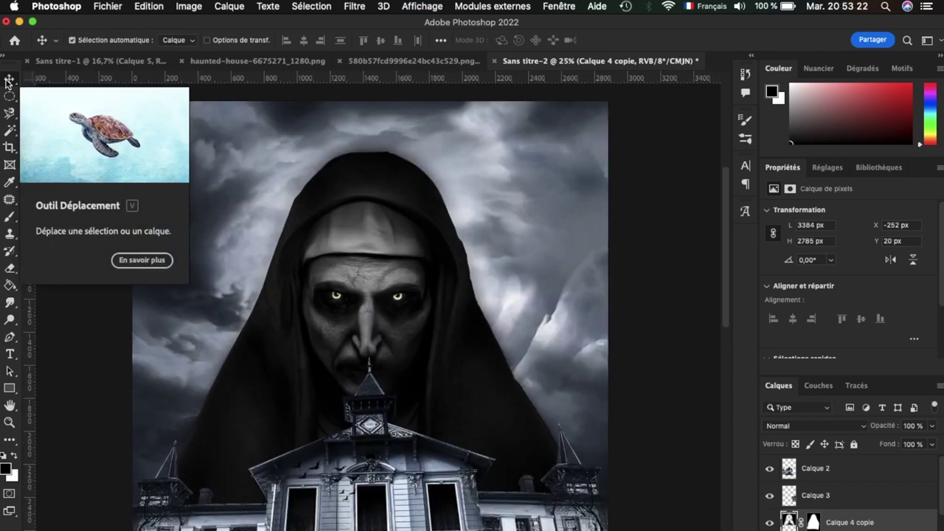
left_click(229, 179)
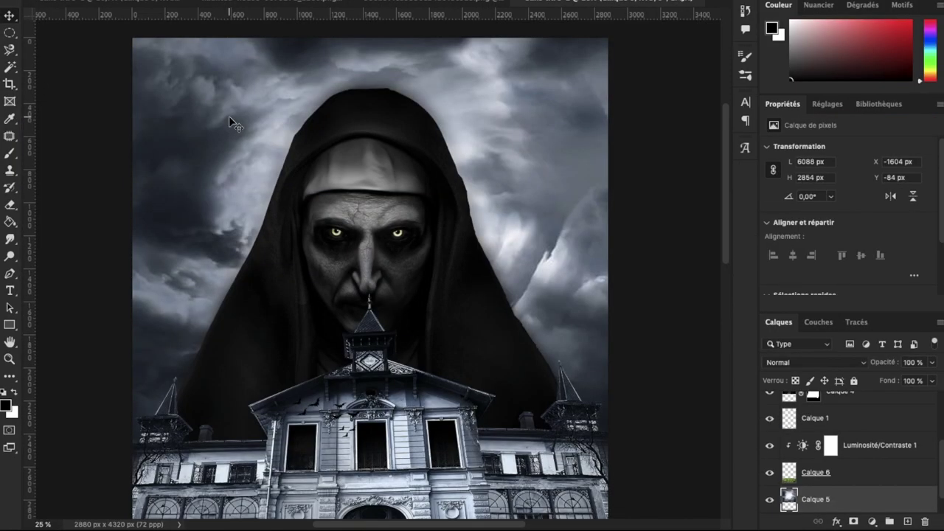
left_click(872, 520)
left_click(818, 313)
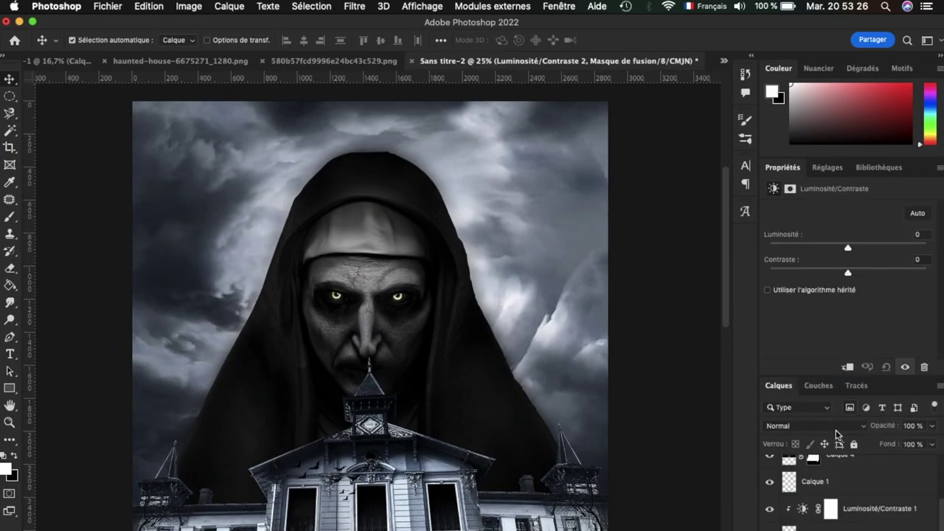
mouse_move(845, 275)
left_mouse_down()
mouse_move(913, 275)
mouse_move(892, 274)
left_mouse_up()
mouse_move(848, 248)
left_mouse_down()
mouse_move(811, 249)
mouse_move(824, 249)
left_mouse_up()
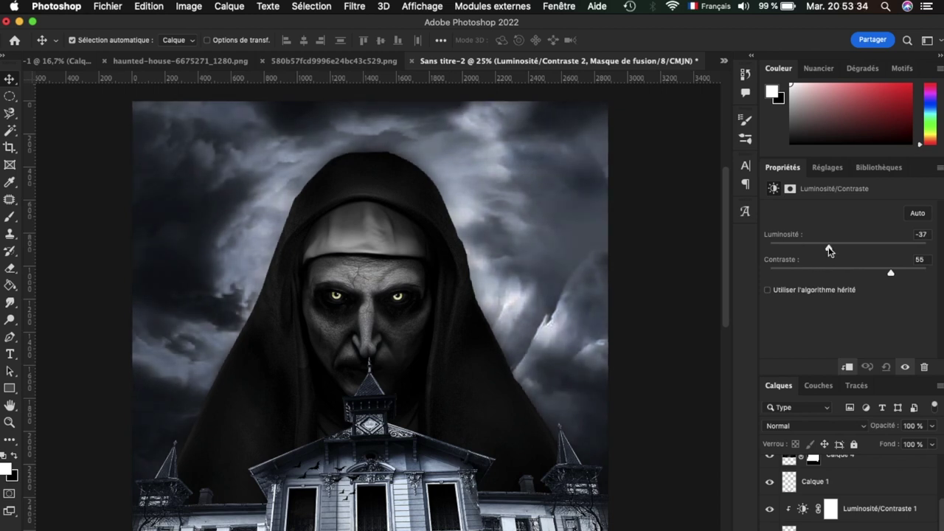
Step: Add another Brightness/Contrast adjustment over nun layer Calque 4 with brightness at -92
left_click(355, 233)
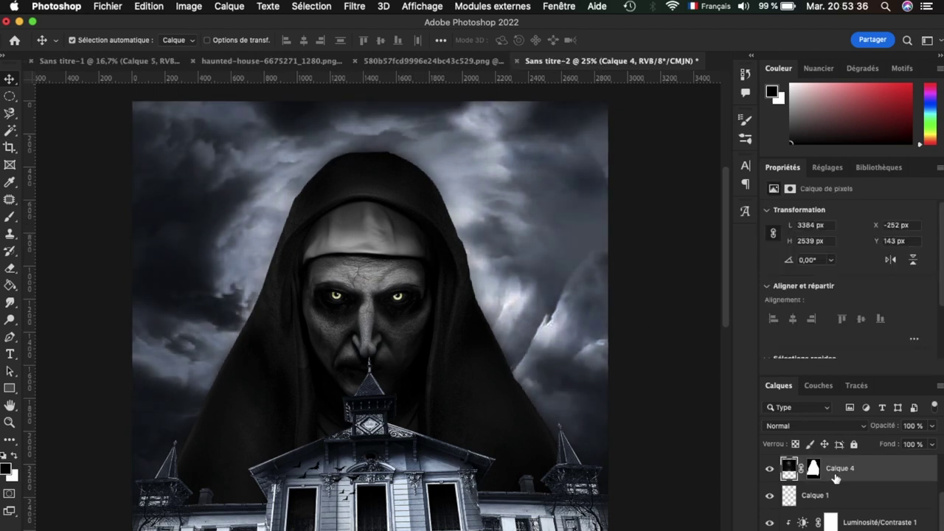
scroll(840, 498, "up", 2)
scroll(845, 504, "up", 2)
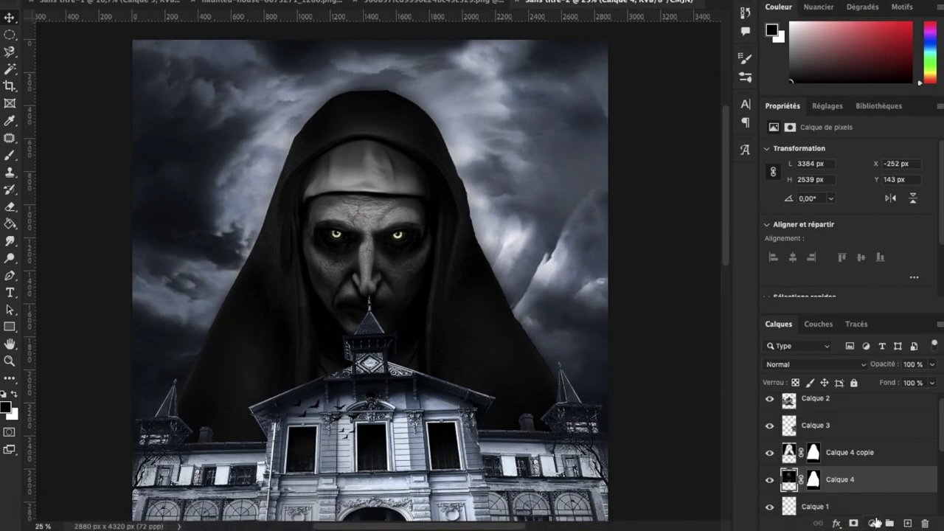
left_click(873, 522)
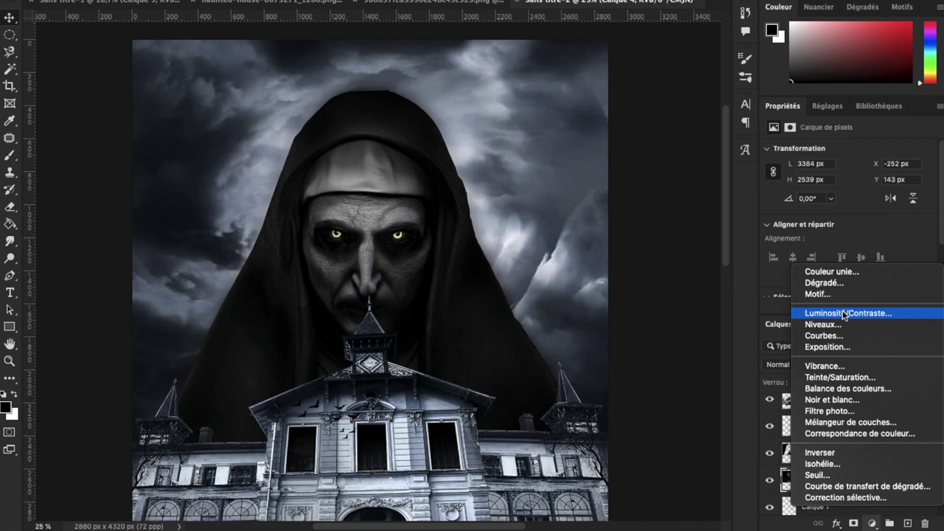
left_click(844, 313)
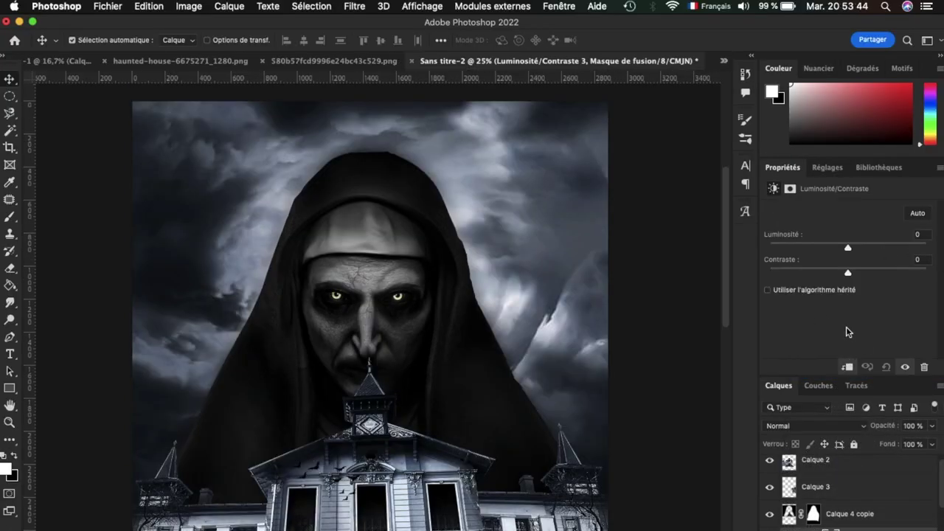
left_click_drag(849, 253, 797, 254)
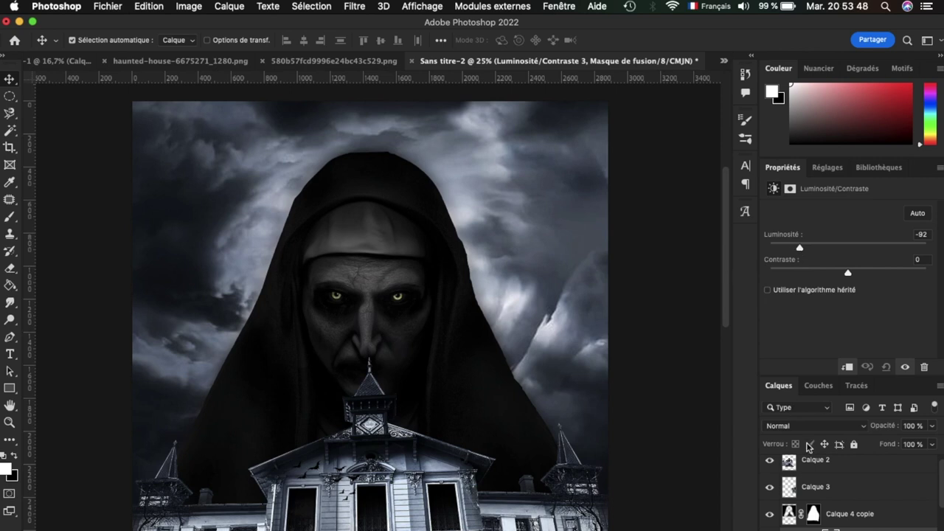
scroll(828, 495, "down", 1)
left_click(859, 529)
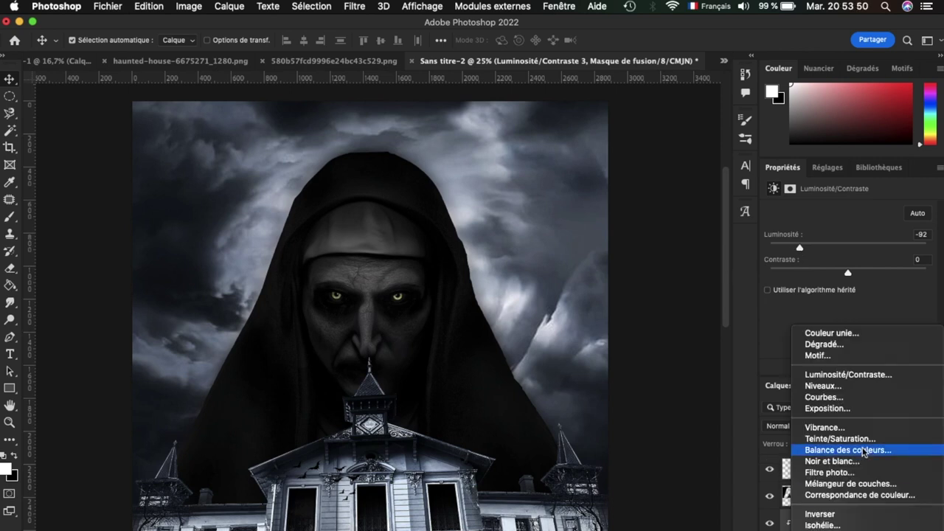
left_click(713, 315)
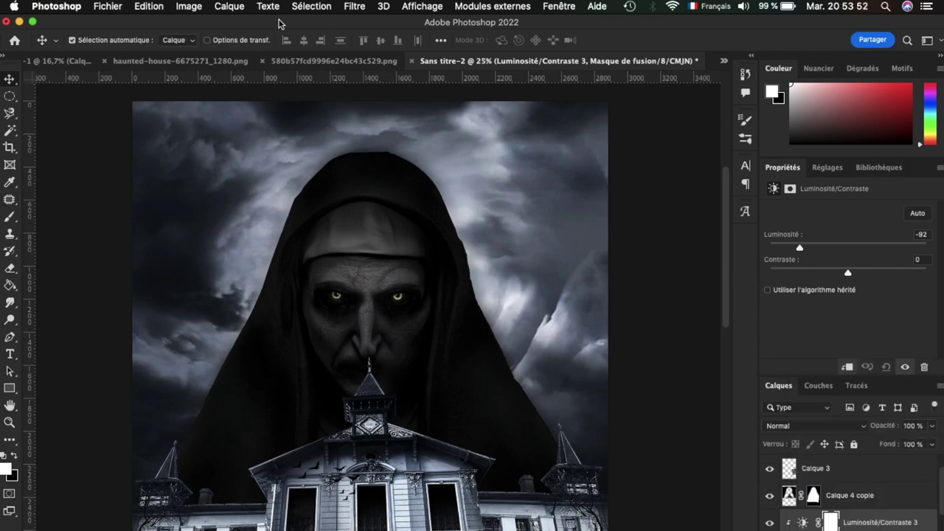
left_click(243, 6)
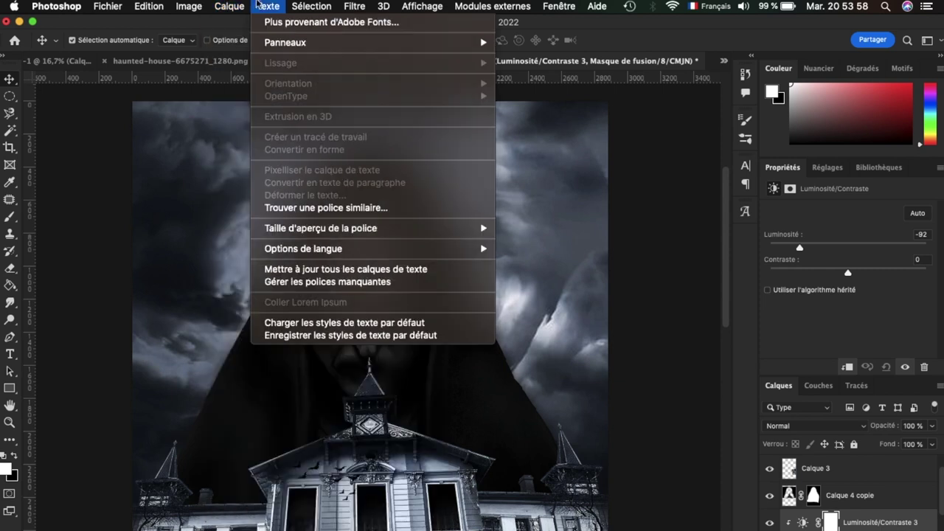
left_click(321, 141)
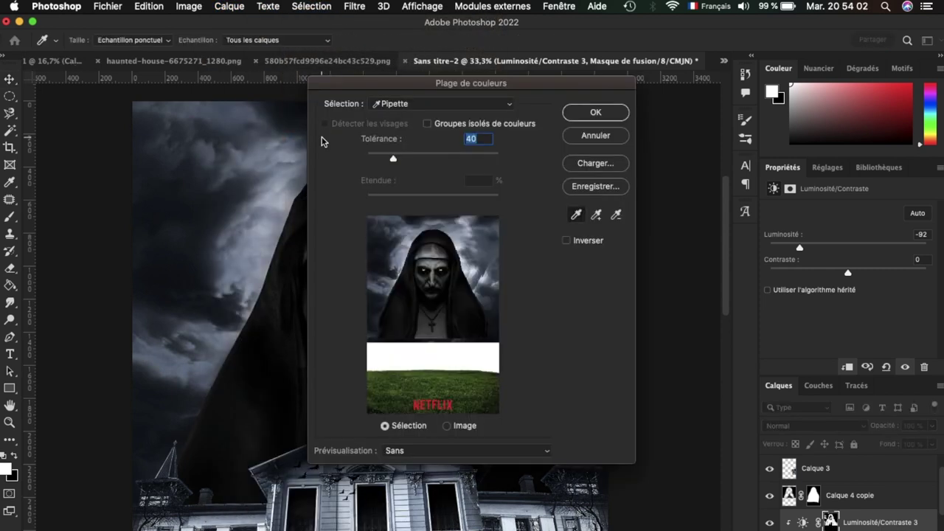
scroll(227, 206, "up", 5)
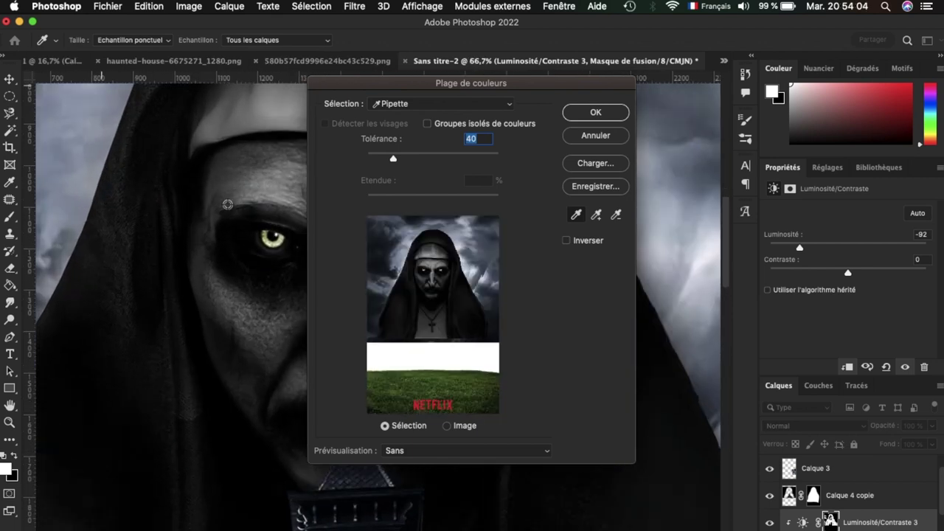
scroll(227, 206, "up", 4)
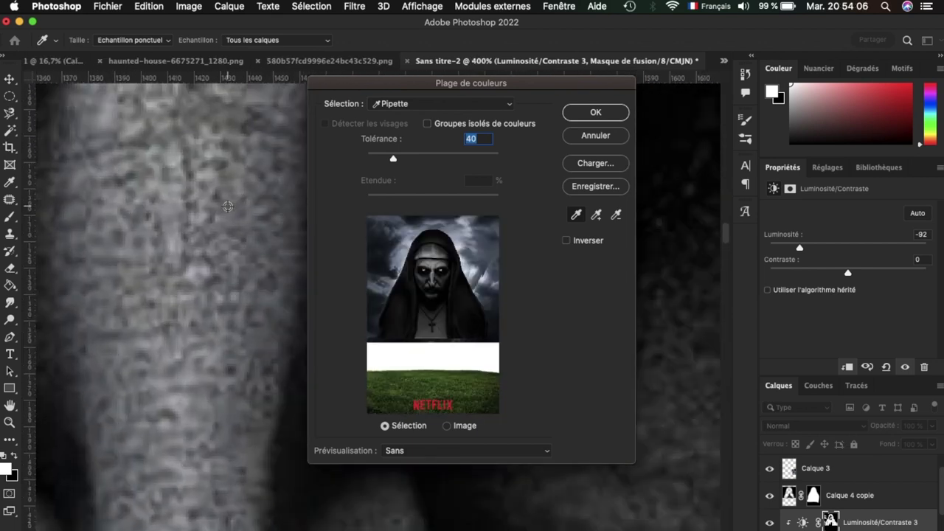
scroll(227, 207, "left", 5)
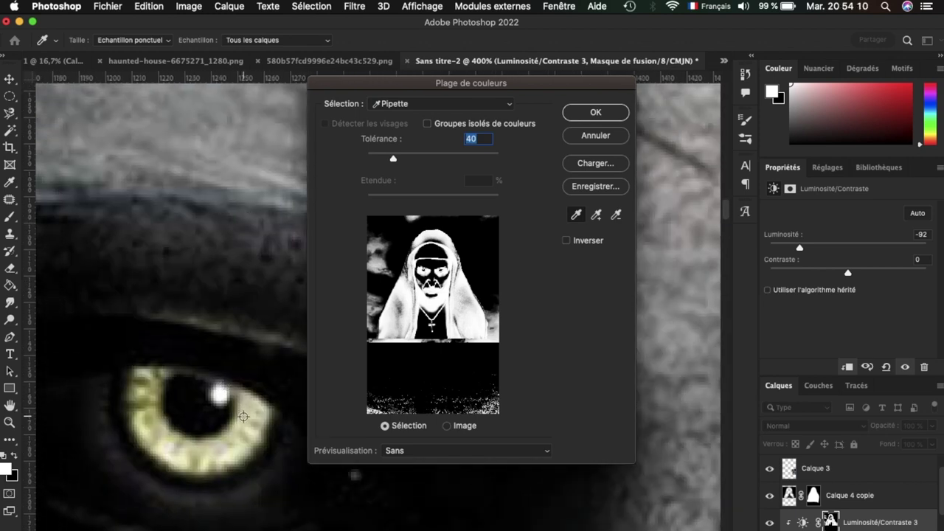
left_click(244, 416)
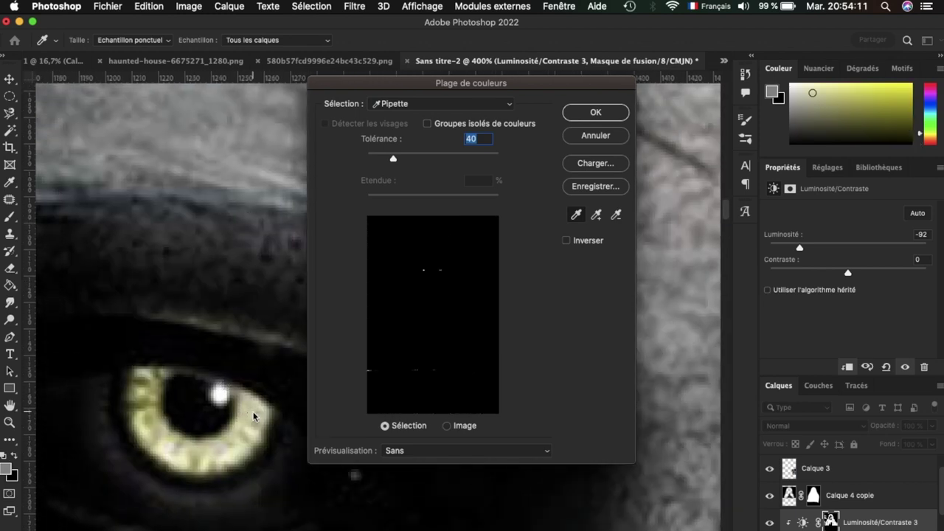
left_click(596, 137)
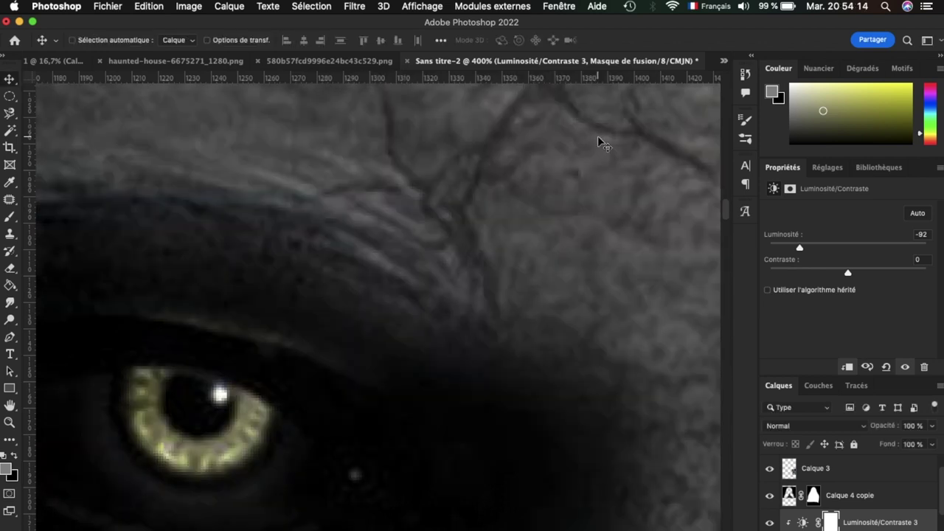
Step: Trace a Magnetic Lasso selection around the nun's left eye, then deselect it
key("super+1")
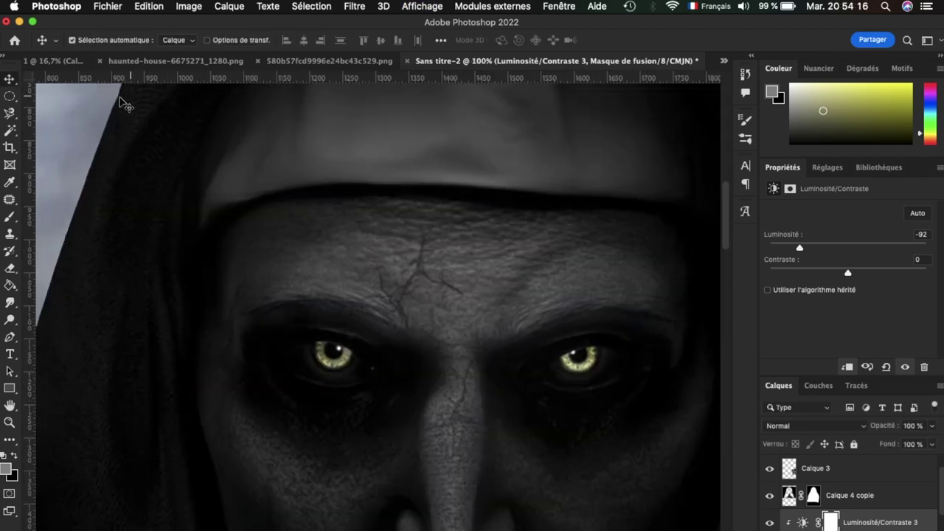
left_click(10, 115)
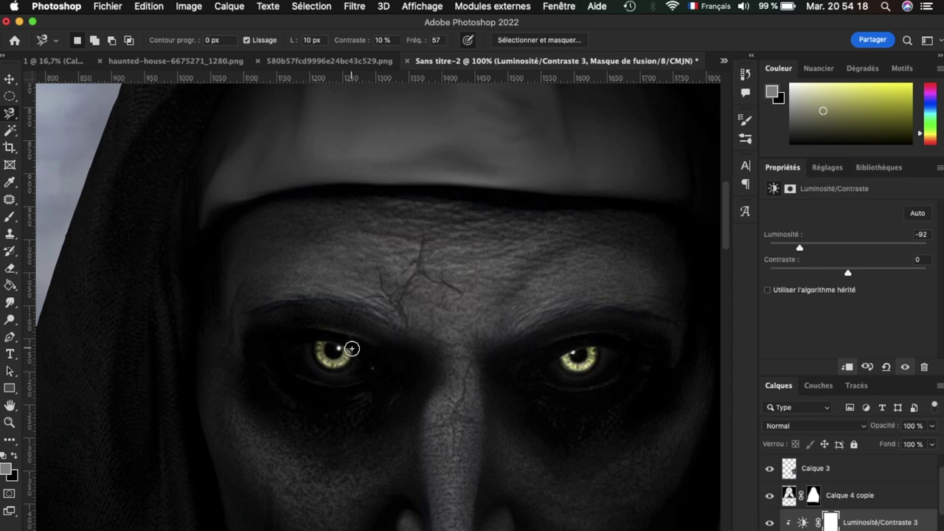
left_click(352, 353)
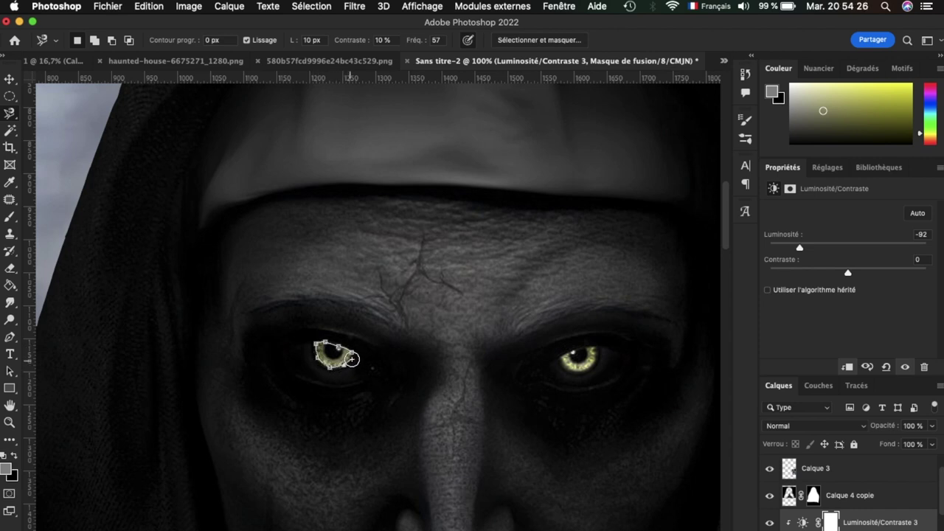
left_click(351, 354)
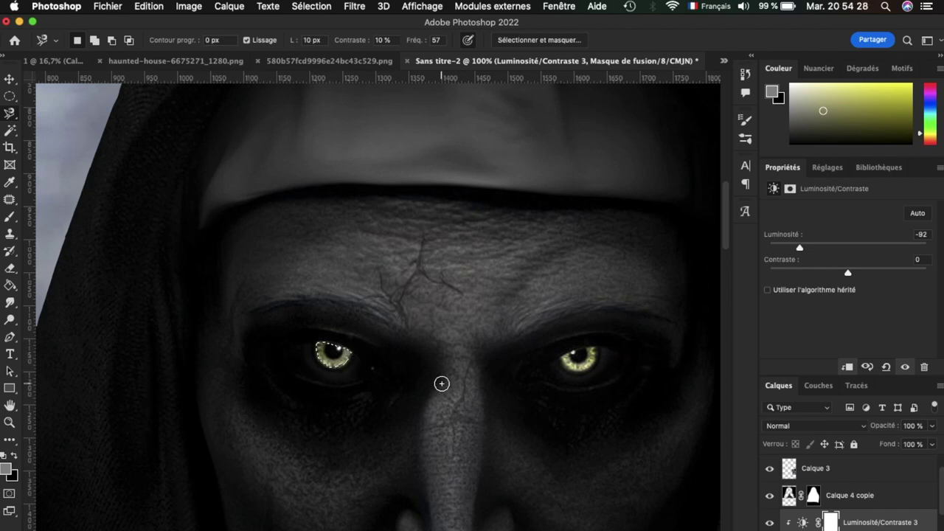
key("alt+bracketleft")
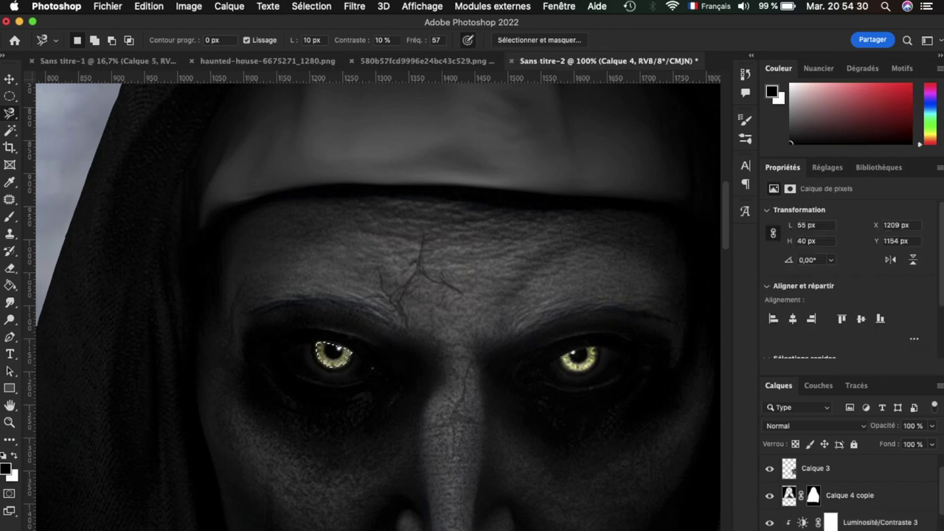
key("super+d")
Step: Trace a Magnetic Lasso selection around the yellow iris of the right eye
scroll(583, 380, "up", 2)
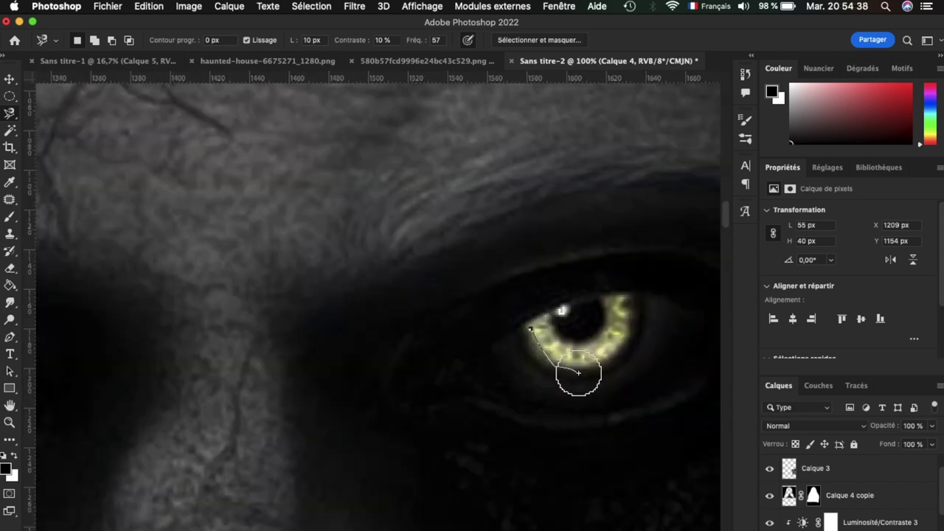
left_click(519, 326)
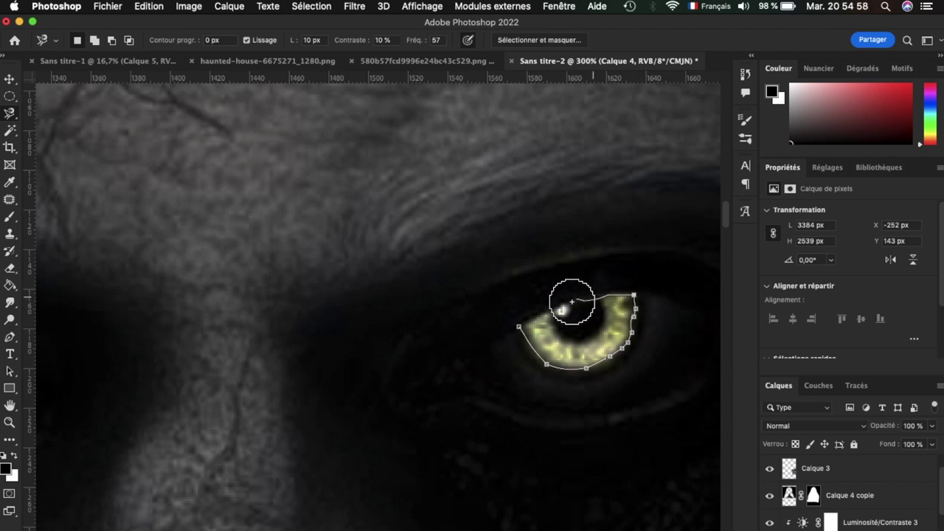
left_click(521, 326)
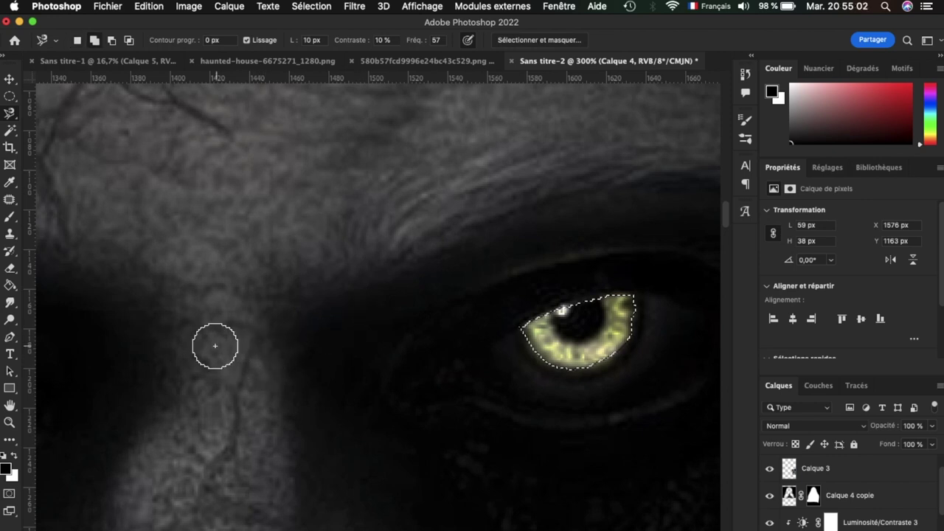
scroll(214, 346, "left", 5)
left_click(12, 81)
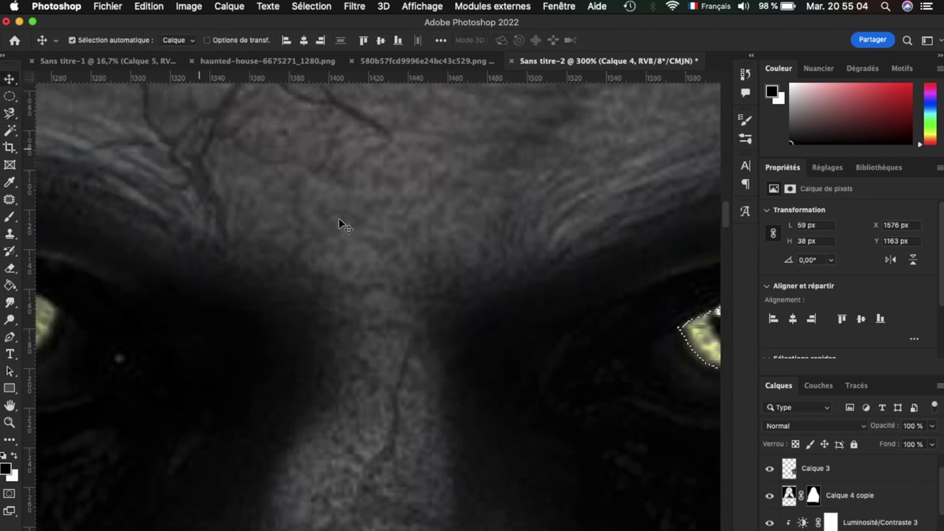
scroll(339, 221, "right", 4)
scroll(369, 242, "left", 8)
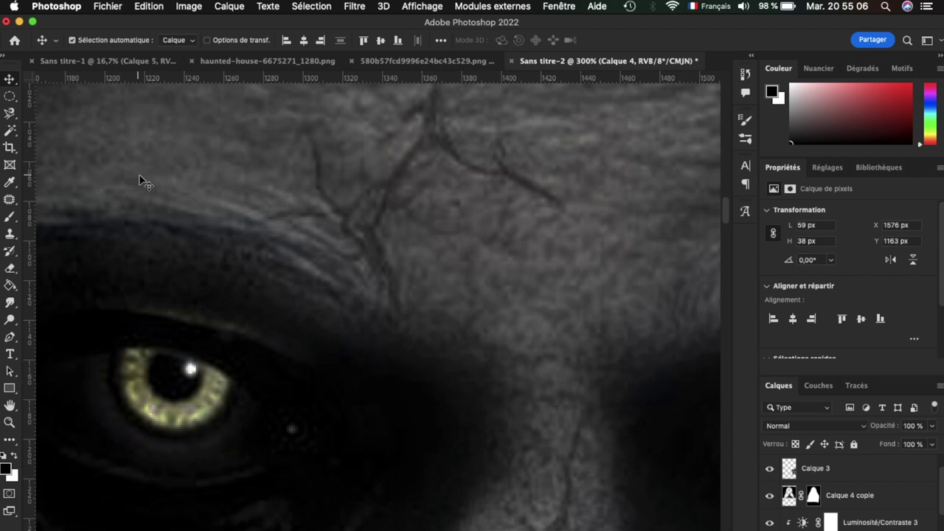
scroll(217, 193, "right", 5)
scroll(611, 390, "right", 3)
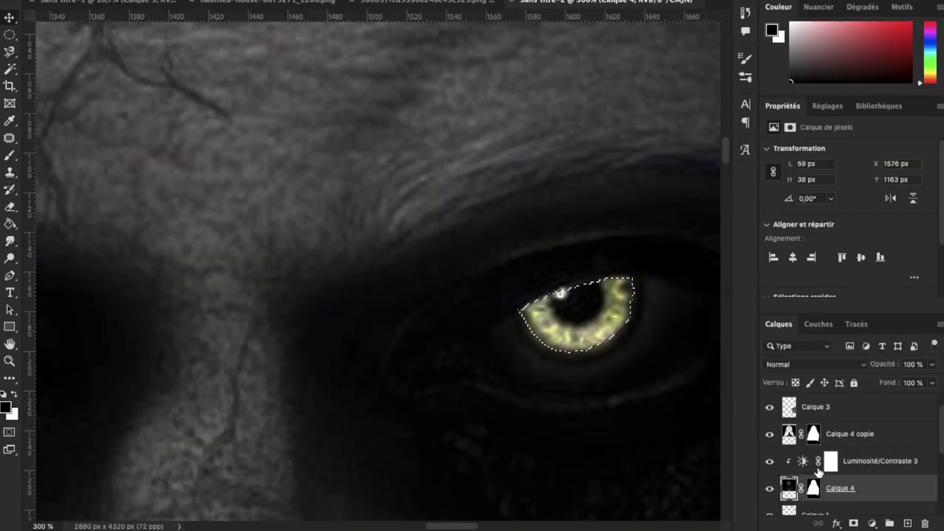
Step: Fill the selected iris with a solid red colour fill layer
left_click(872, 523)
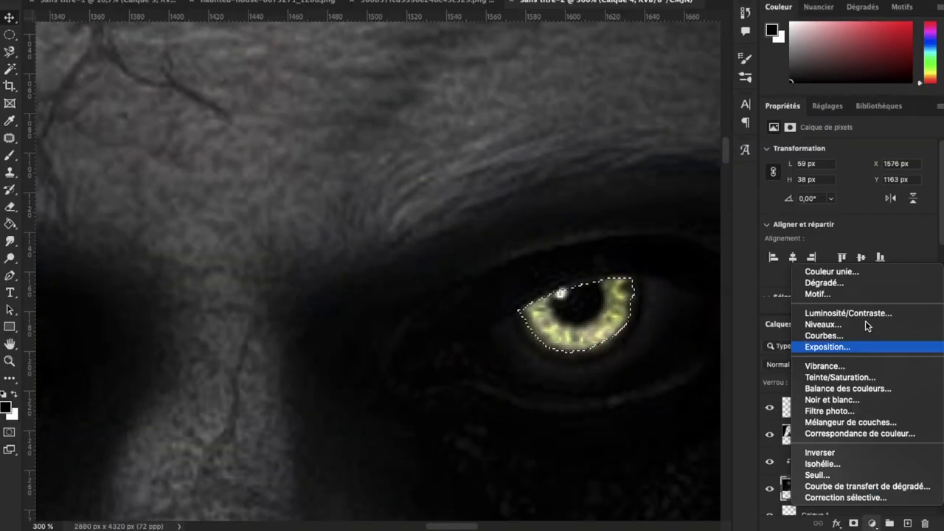
left_click(858, 312)
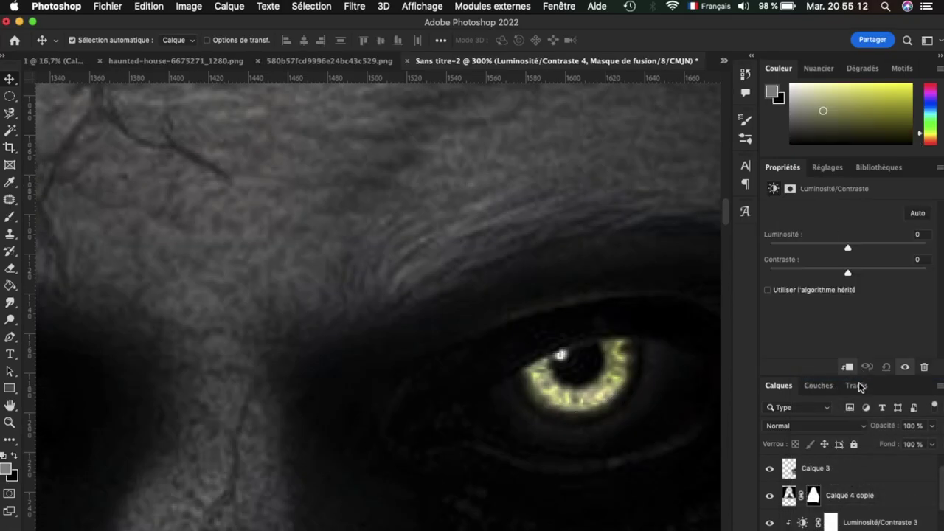
key("ctrl+z")
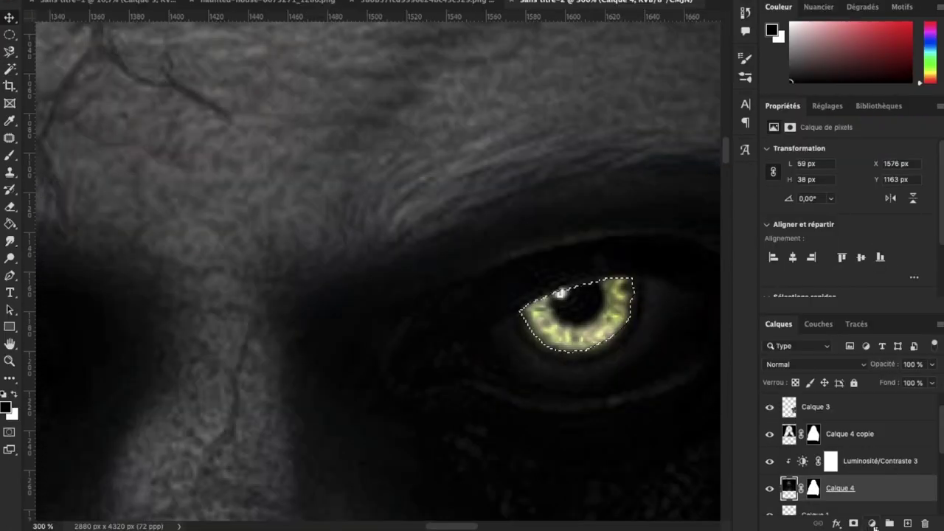
left_click(873, 524)
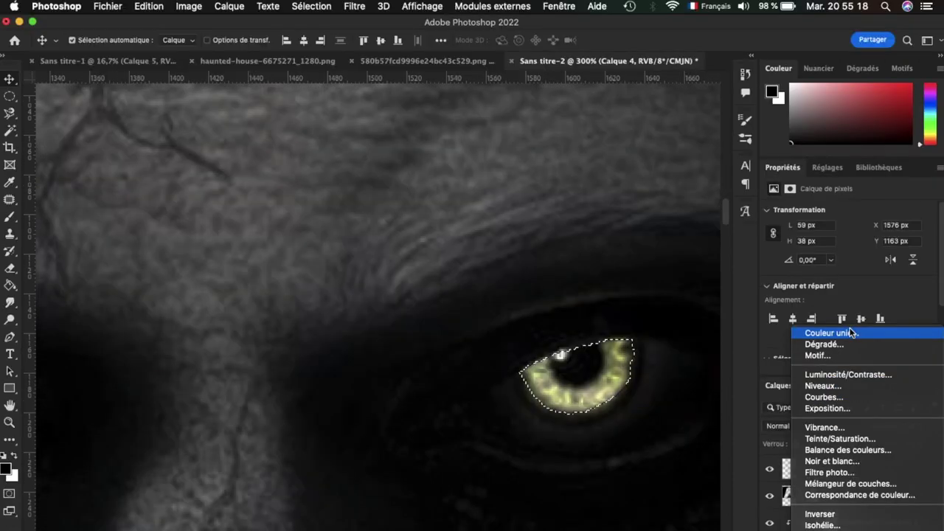
key("Escape")
key("Delete")
left_click_drag(706, 305, 735, 260)
left_click(885, 252)
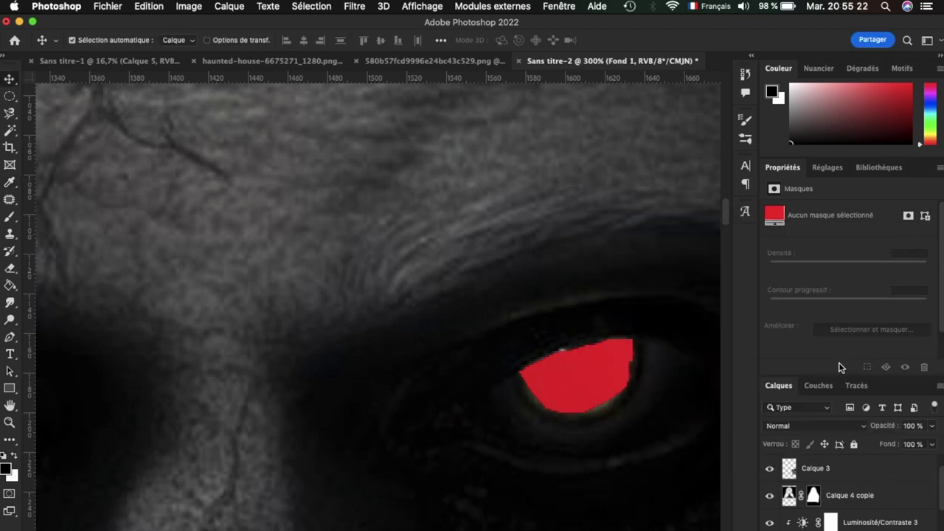
Step: Set the red fill layer's blend mode to Densité linéaire +
left_click(827, 425)
left_click(826, 471)
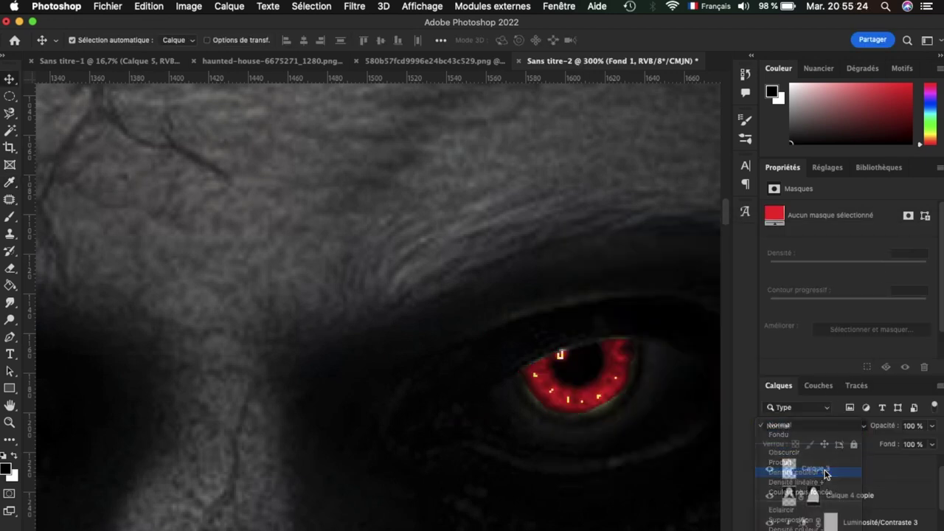
left_click(825, 432)
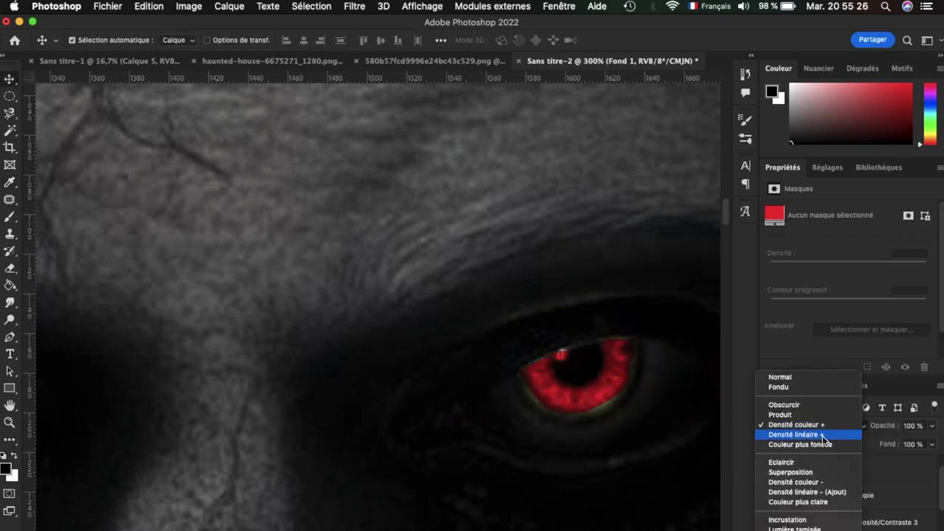
left_click(824, 435)
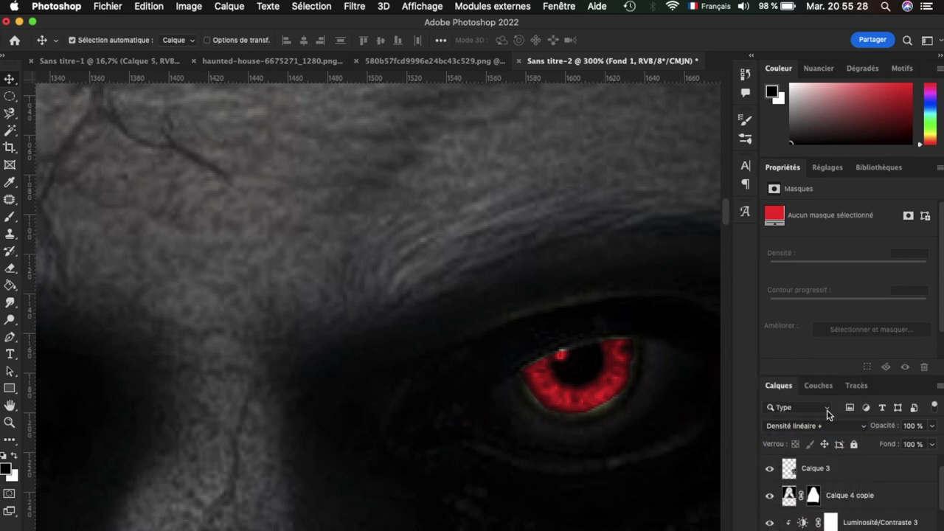
left_click(353, 6)
mouse_move(361, 221)
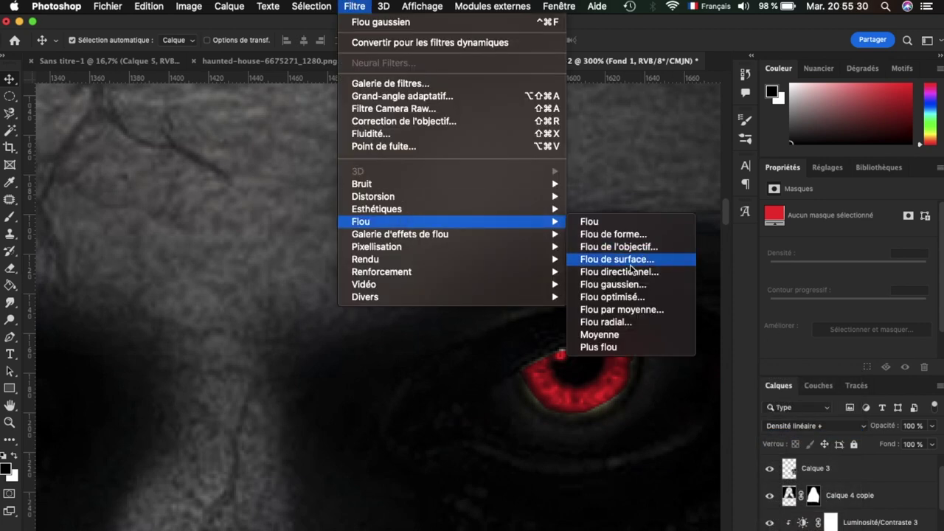
Step: Convert the red eye layer to a smart object and apply a Gaussian blur of about 4.2 px
left_click(628, 286)
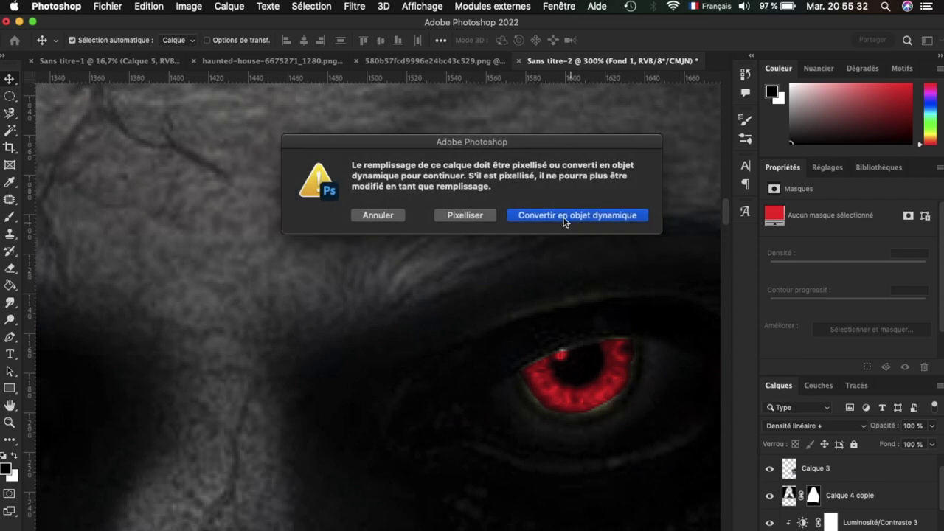
left_click(566, 216)
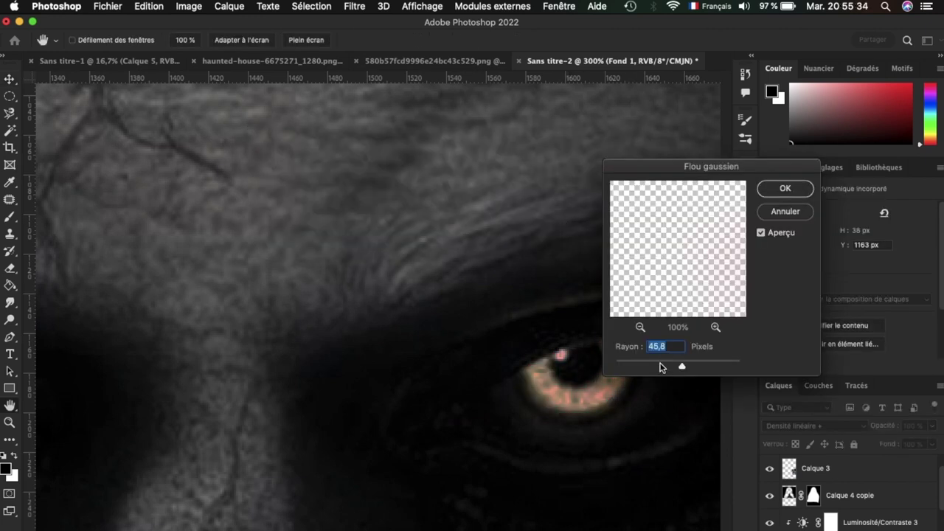
left_click_drag(658, 365, 640, 364)
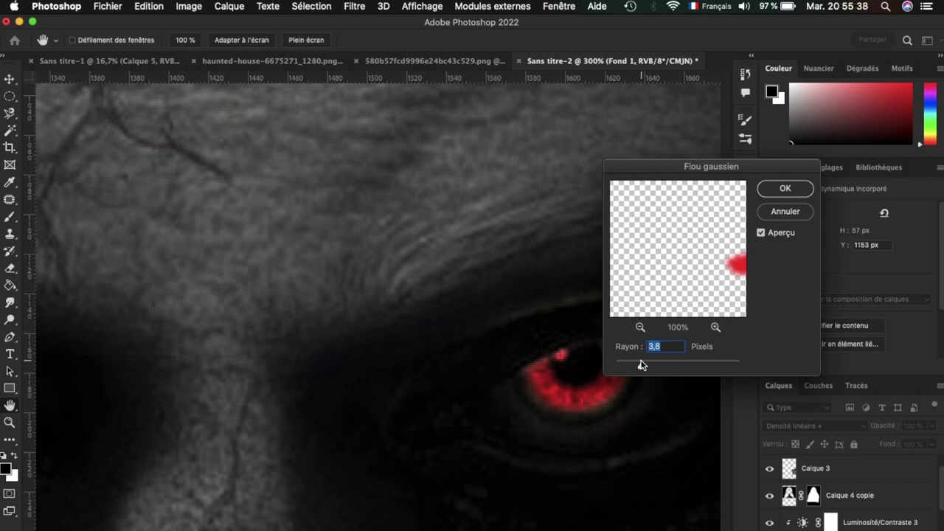
left_click_drag(633, 366, 653, 367)
left_click(672, 369)
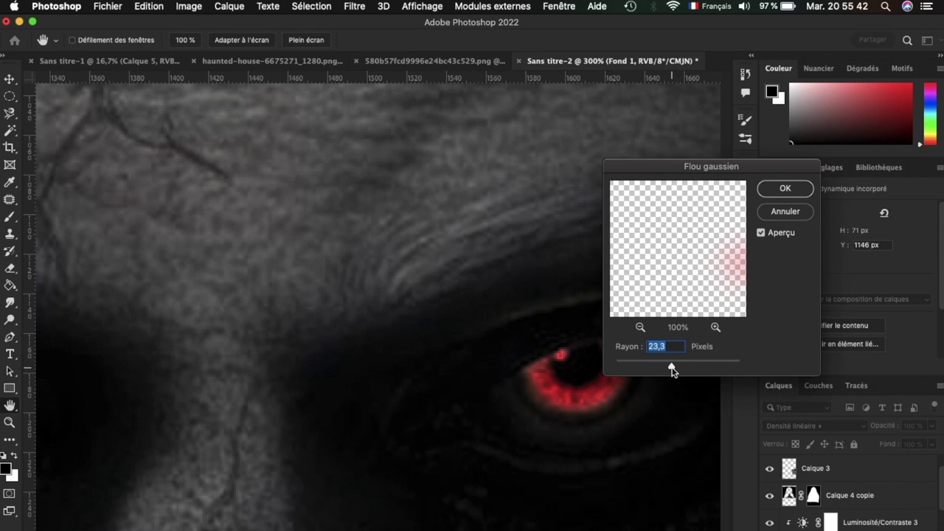
left_click(654, 367)
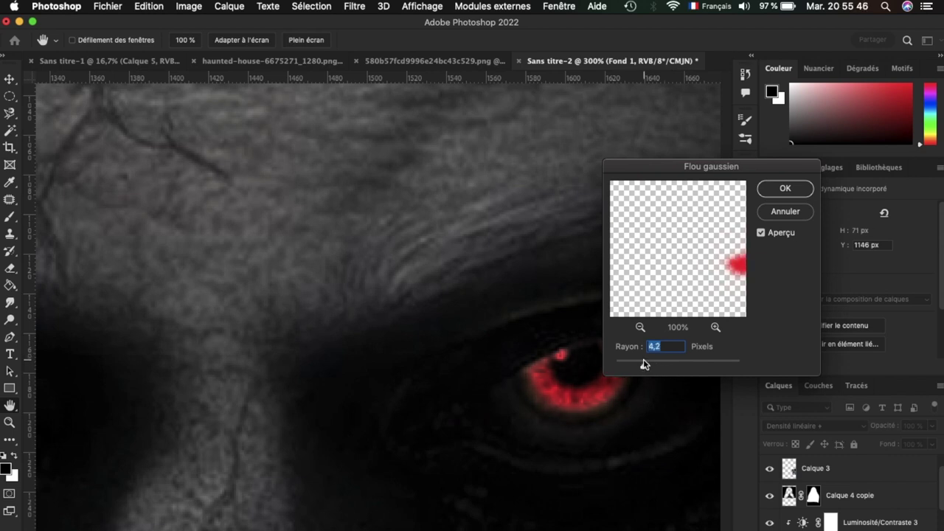
left_click(784, 190)
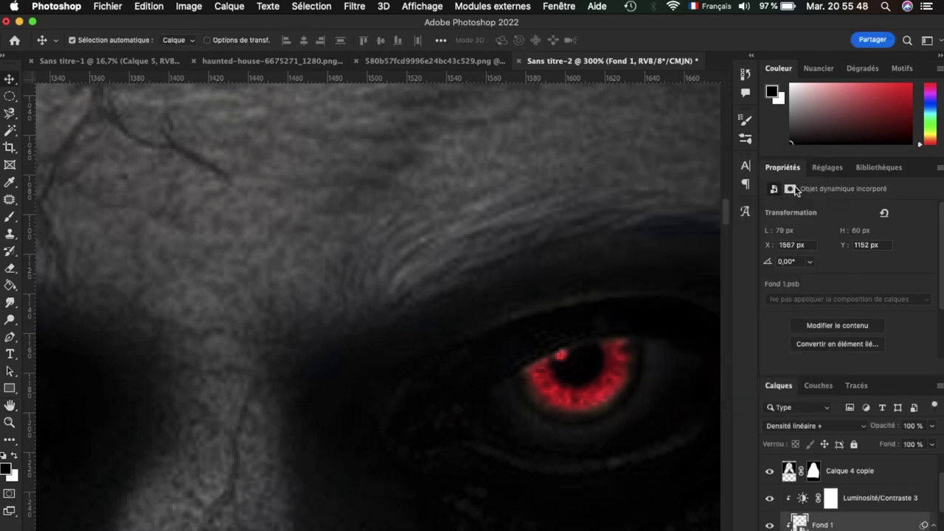
key("super+1")
Step: Duplicate the blurred red iris layer and move the copy onto the nun's left eye
key("super")
key("super+j")
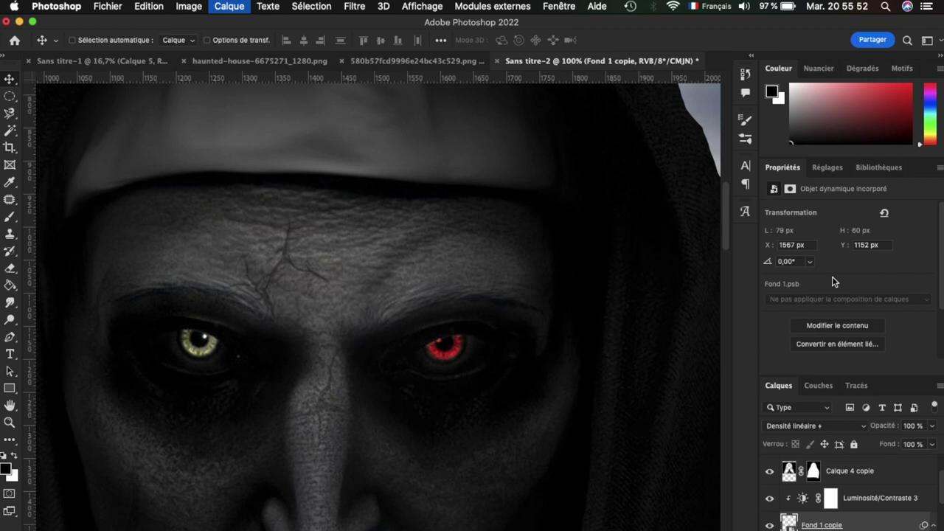
key("super+t")
left_click(561, 178)
left_click_drag(451, 292, 194, 285)
key("super+plus")
key("super+plus")
key("super+plus")
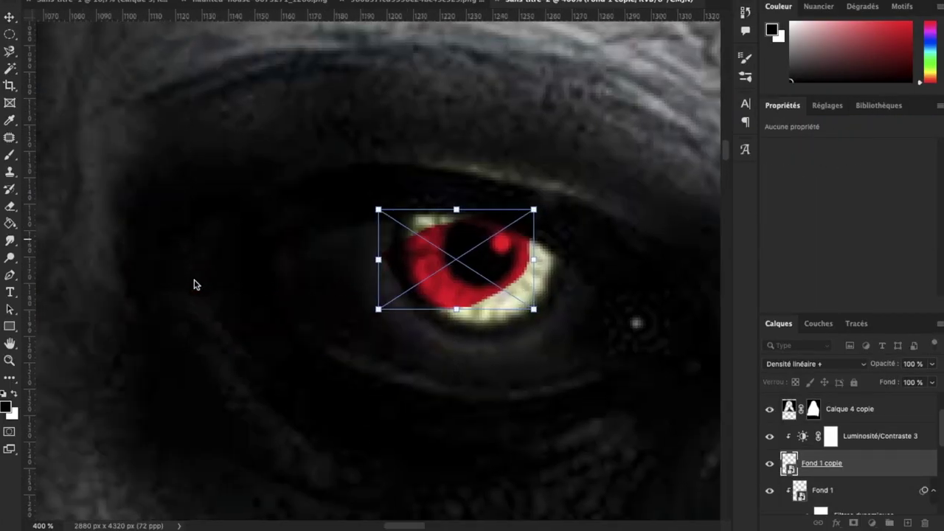
key("Return")
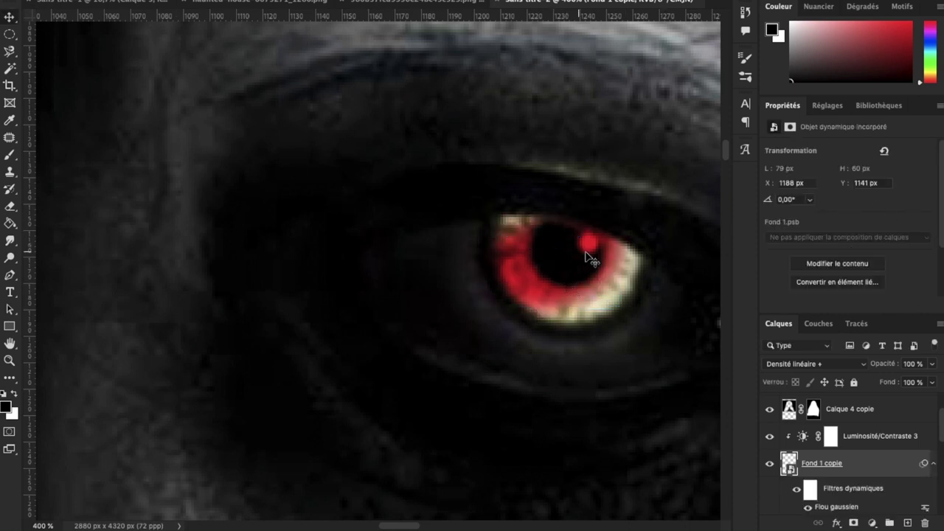
scroll(443, 266, "up", 5)
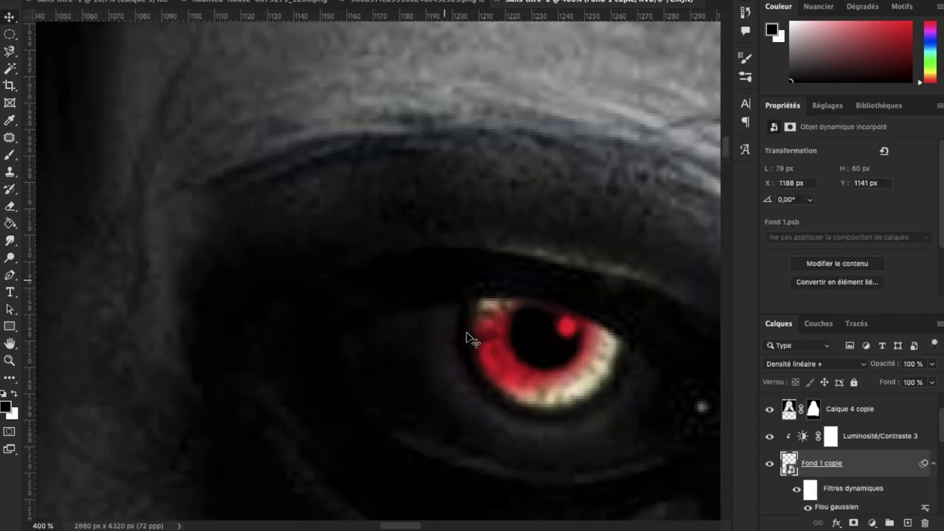
scroll(466, 331, "down", 3)
Step: Rotate and reshape the copied iris to fit the left eye socket
key("ctrl+t")
left_click(565, 180)
mouse_move(603, 246)
left_mouse_down()
mouse_move(631, 315)
mouse_move(629, 300)
left_mouse_up()
left_click_drag(549, 328, 562, 325)
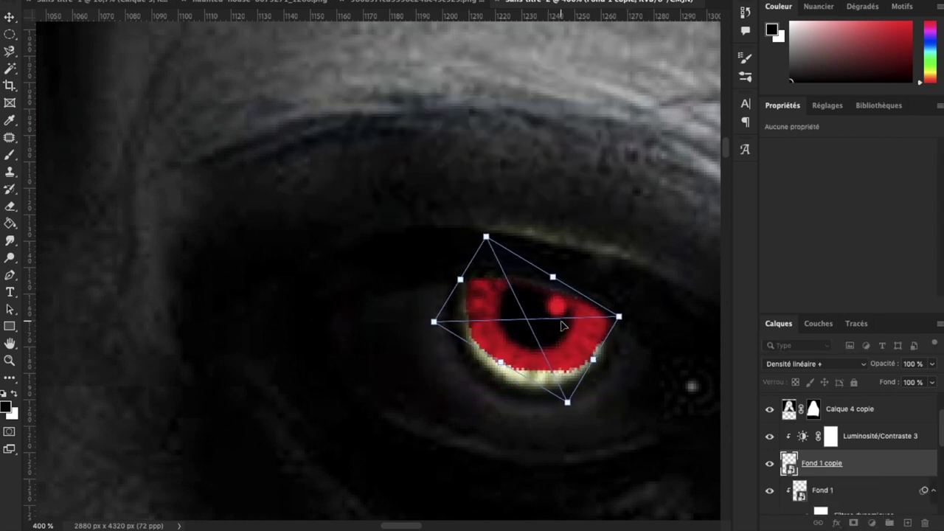
left_click_drag(566, 401, 573, 421)
left_click_drag(543, 374, 535, 365)
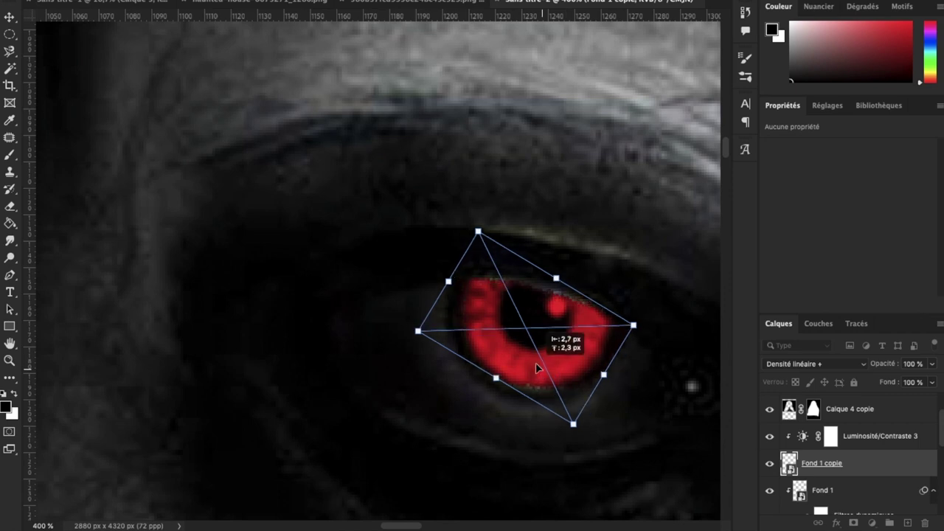
key("Return")
left_click_drag(507, 336, 509, 347)
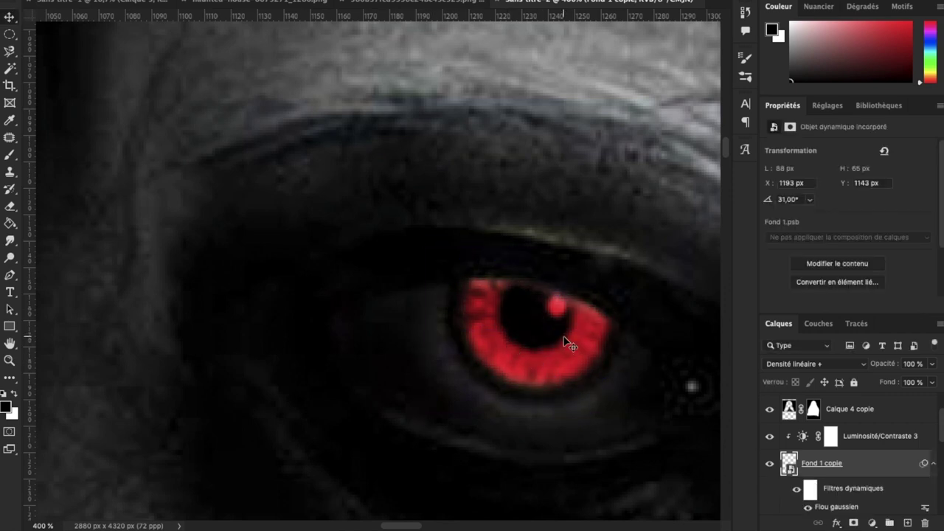
key("ctrl+minus")
key("ctrl+minus")
key("ctrl+minus")
key("ctrl+minus")
key("ctrl+minus")
key("ctrl+plus")
key("ctrl+plus")
key("ctrl+plus")
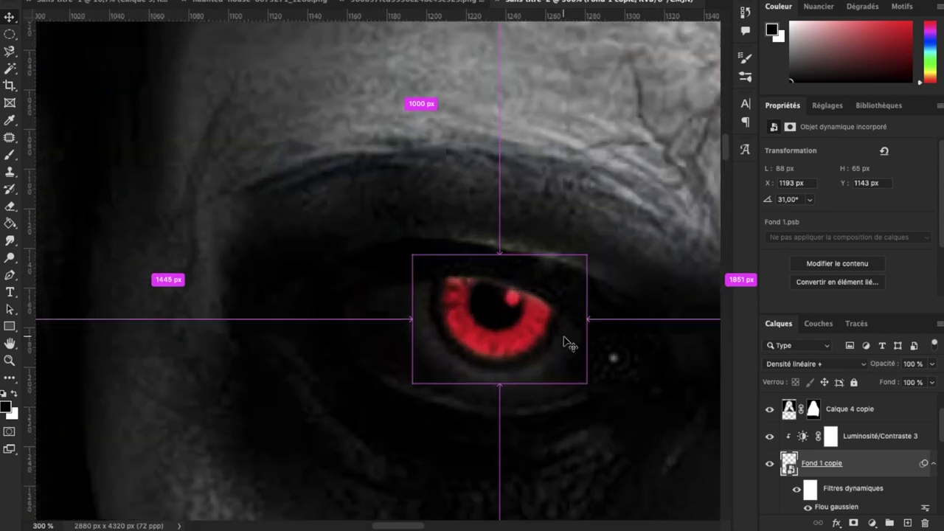
Step: Stretch the original right iris on Fond 1 taller into a full circle
left_click(233, 261, "ctrl")
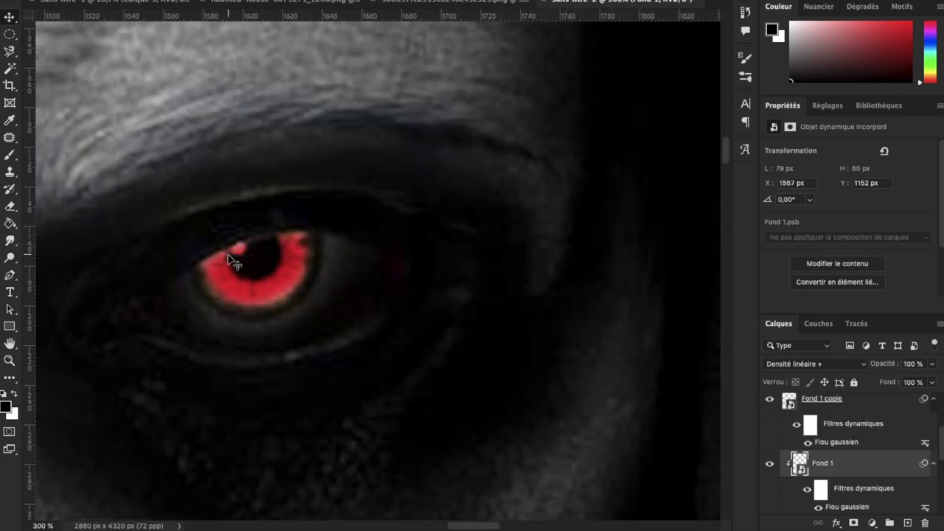
key("ctrl+t")
left_click(578, 184)
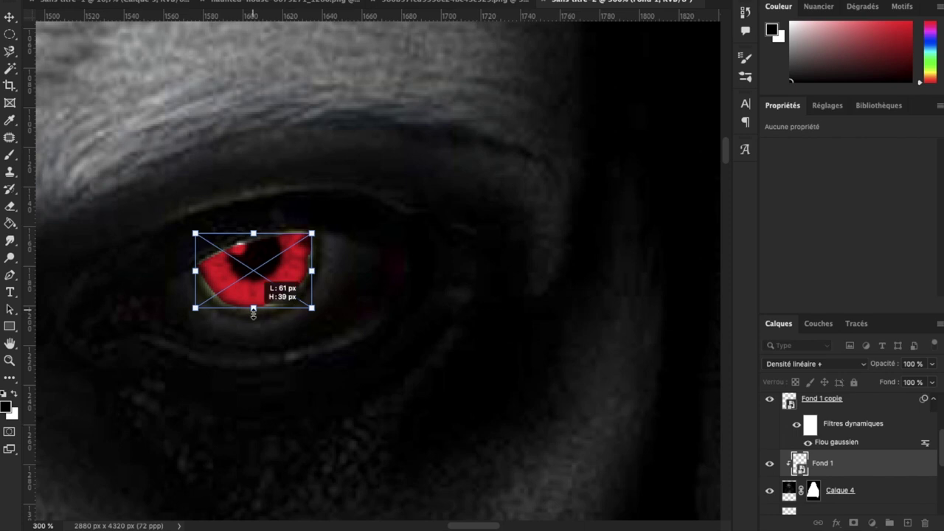
left_click_drag(253, 232, 253, 223)
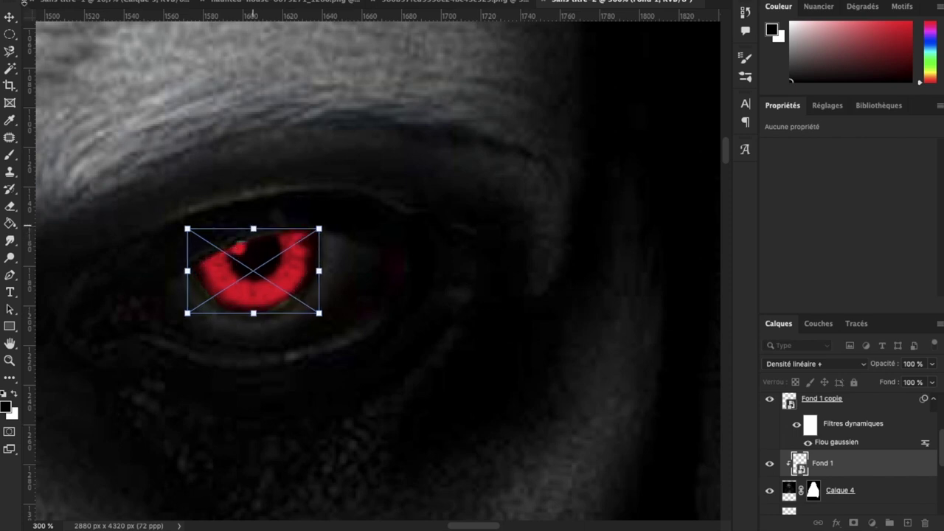
key("Return")
key("ctrl+minus")
key("ctrl+minus")
Step: Group all poster layers, from Calque 2 down to the bottom layer, into Groupe 1
key("ctrl+minus")
key("ctrl+minus")
key("ctrl+minus")
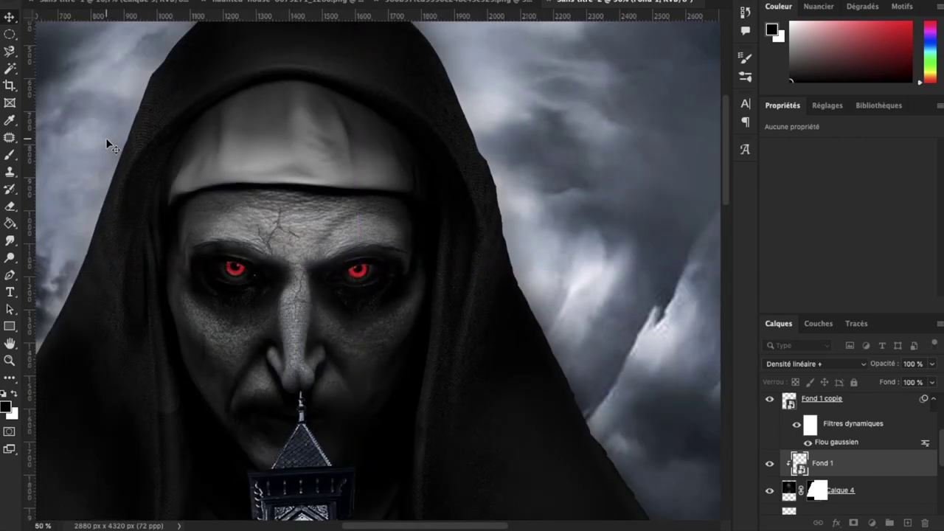
key("ctrl+minus")
scroll(110, 147, "down", 3)
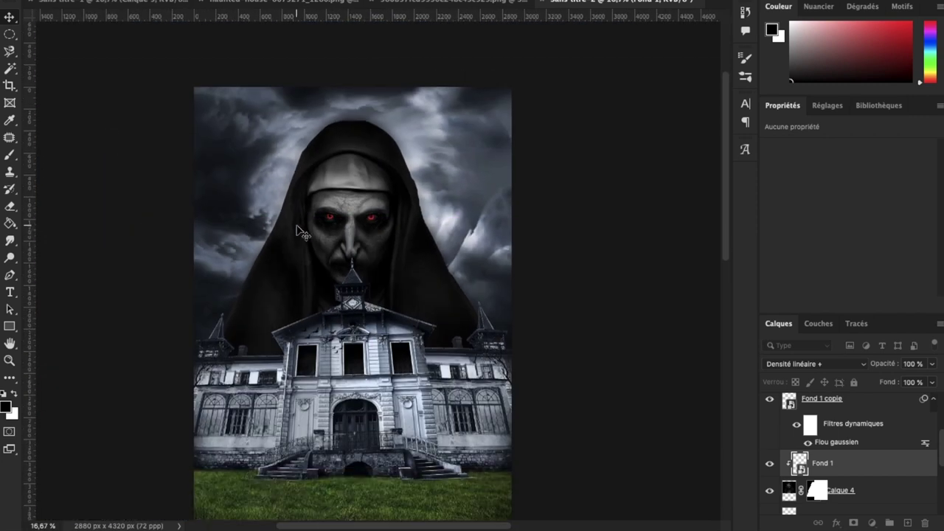
scroll(825, 431, "up", 3)
scroll(824, 431, "up", 2)
left_click(830, 416)
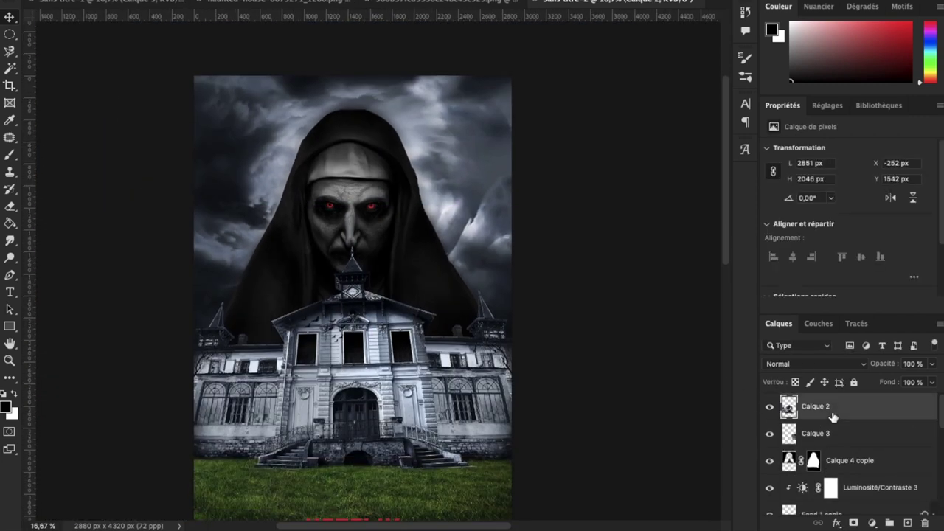
scroll(832, 416, "down", 3)
scroll(832, 417, "down", 3)
scroll(831, 416, "down", 3)
left_click(830, 476, "shift")
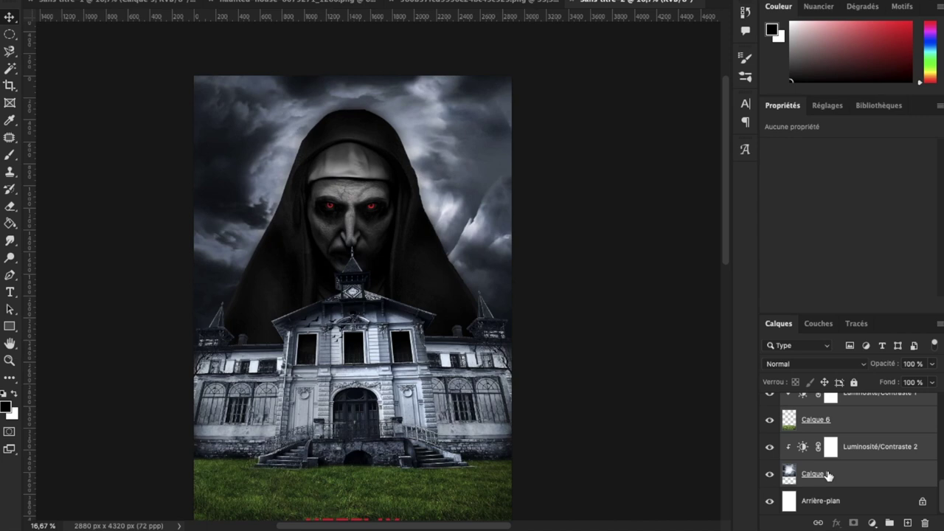
key("ctrl+g")
Step: Add a deep blue solid colour fill in Incrustation blend mode with lowered opacity
left_click(870, 522)
left_click(826, 271)
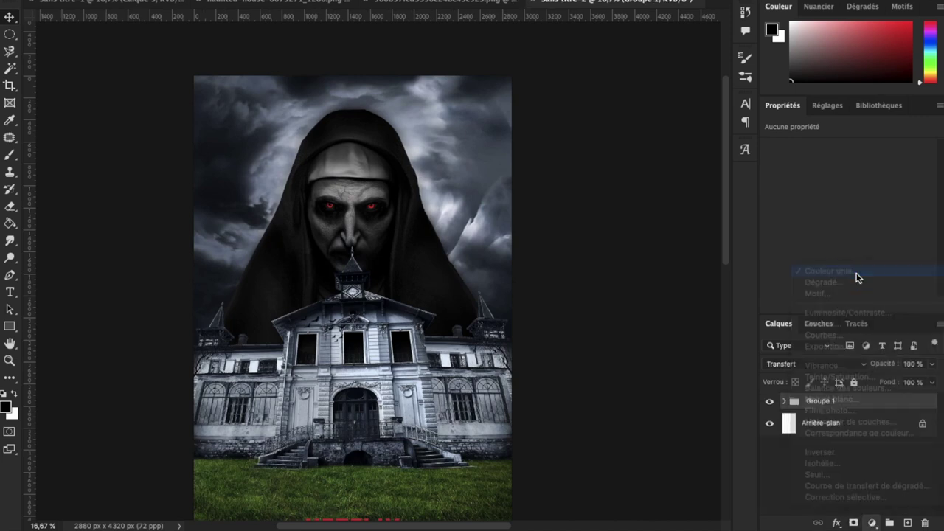
left_click(750, 283)
left_click_drag(753, 286, 752, 268)
mouse_move(734, 214)
left_mouse_down()
mouse_move(752, 189)
mouse_move(725, 267)
mouse_move(749, 274)
left_mouse_up()
left_click(895, 194)
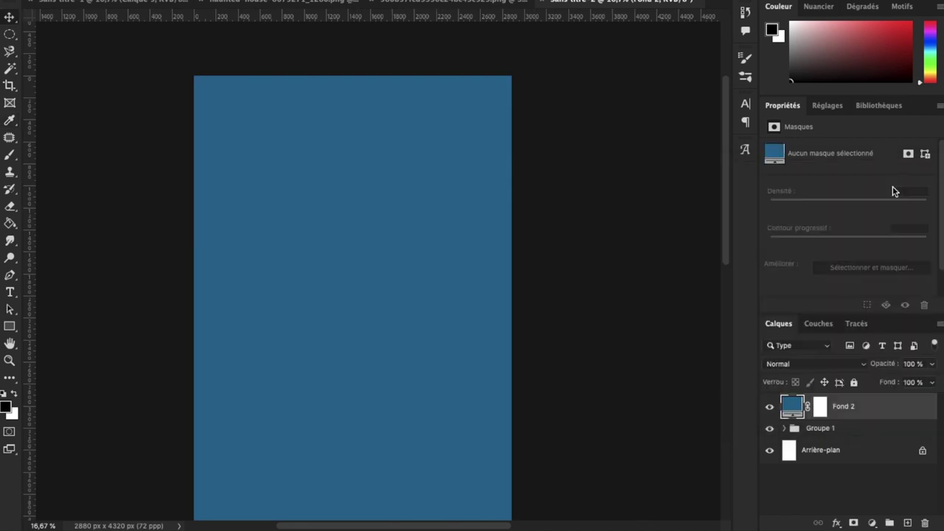
left_click(846, 366)
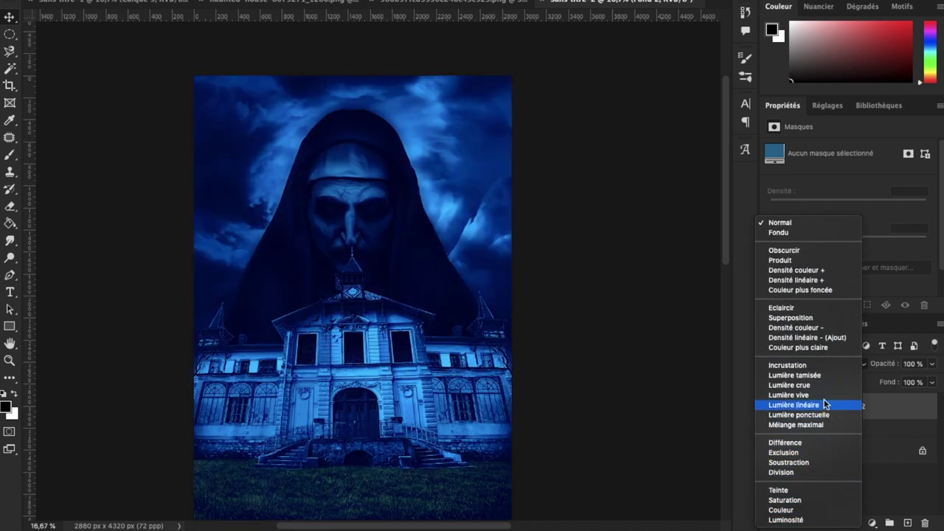
left_click(786, 365)
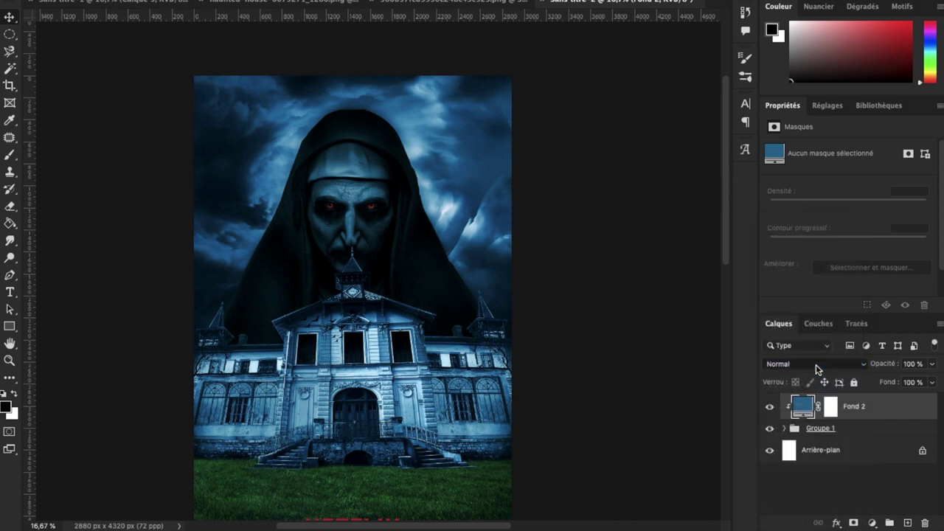
key("ctrl+plus")
left_click(913, 363)
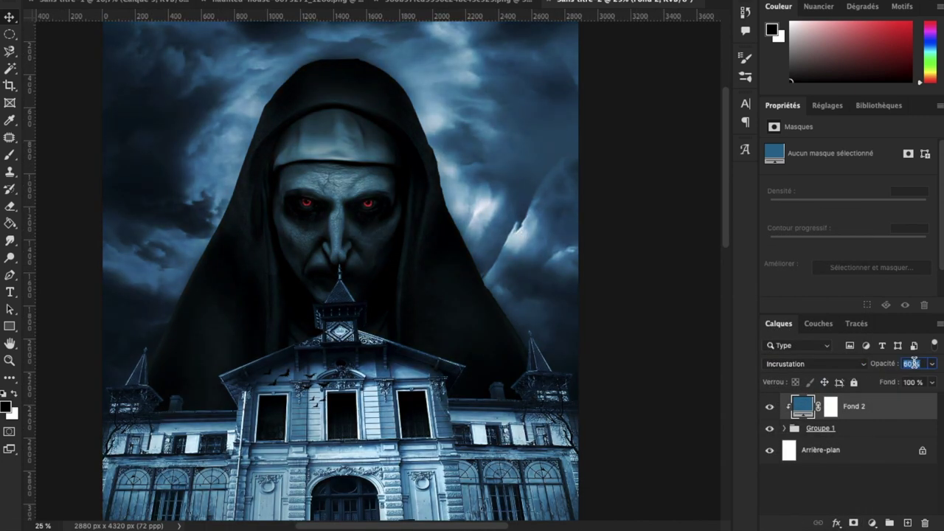
key("ctrl+minus")
Step: Start an empty text layer near the top of the poster
left_click(10, 292)
left_click(274, 153)
key("BackSpace")
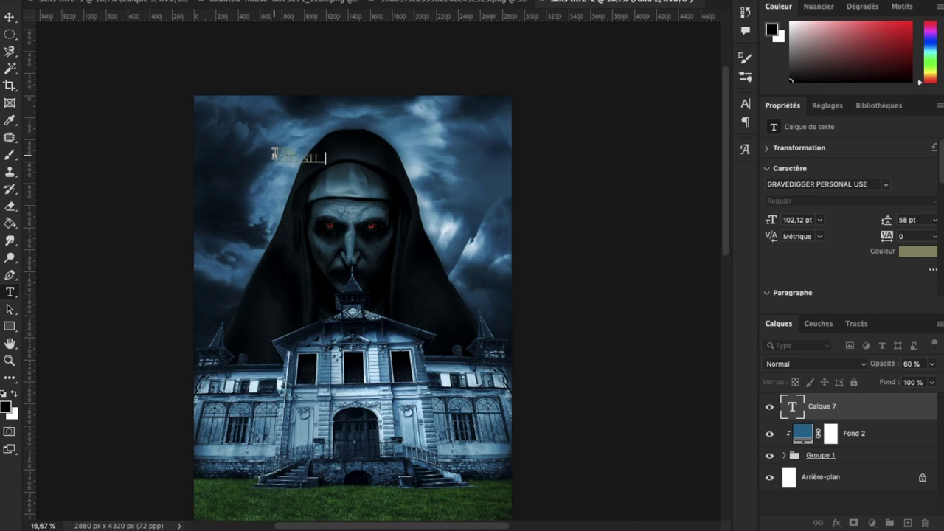
Step: Colour the title text white (ffffff) and spread its lines apart
key("ctrl+plus")
key("ctrl+plus")
left_click_drag(195, 122, 235, 154)
left_click(917, 251)
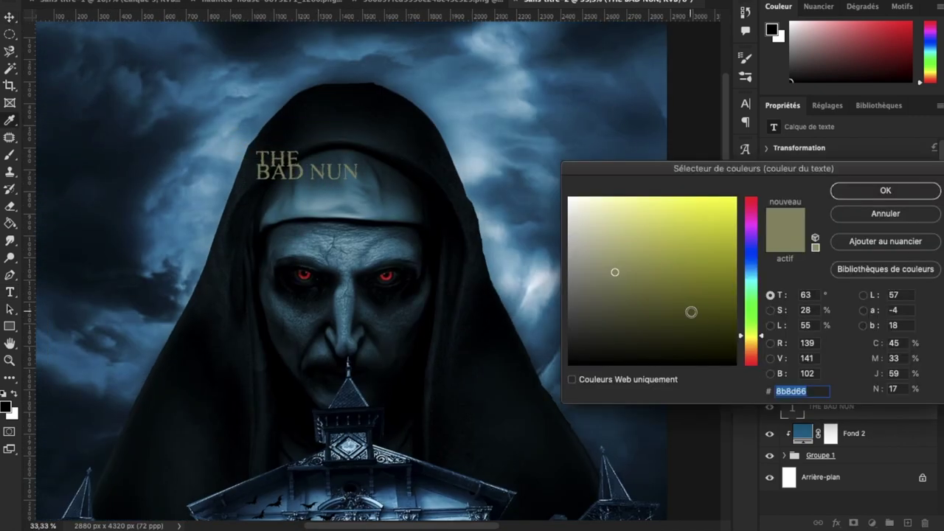
type("ffffff")
left_click(884, 190)
mouse_move(886, 220)
left_mouse_down()
mouse_move(880, 231)
mouse_move(915, 220)
mouse_move(880, 226)
left_mouse_up()
Step: Shrink and centre the word THE, then reduce the title font size
left_click(255, 157)
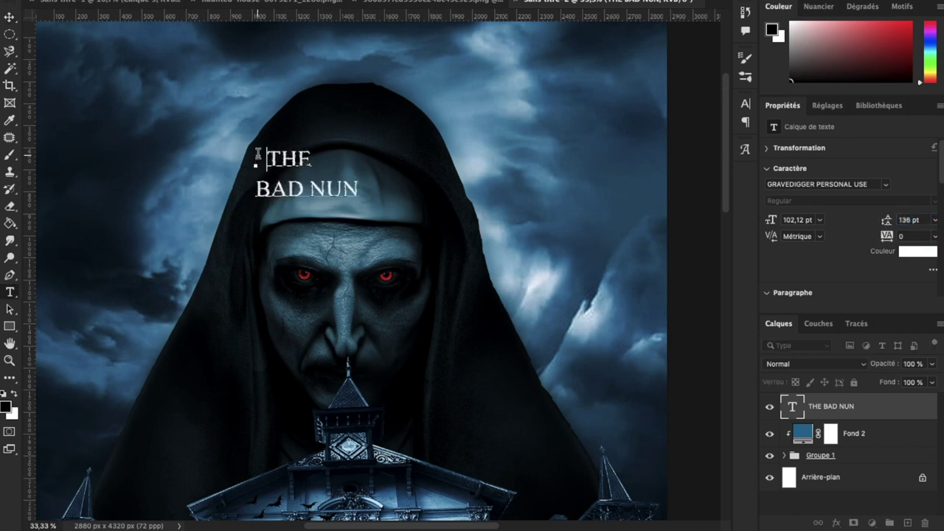
key("shift+End")
key("ctrl+shift+comma")
key("ctrl+shift+comma")
key("ctrl+shift+comma")
key("ctrl+Return")
left_click_drag(886, 220, 874, 216)
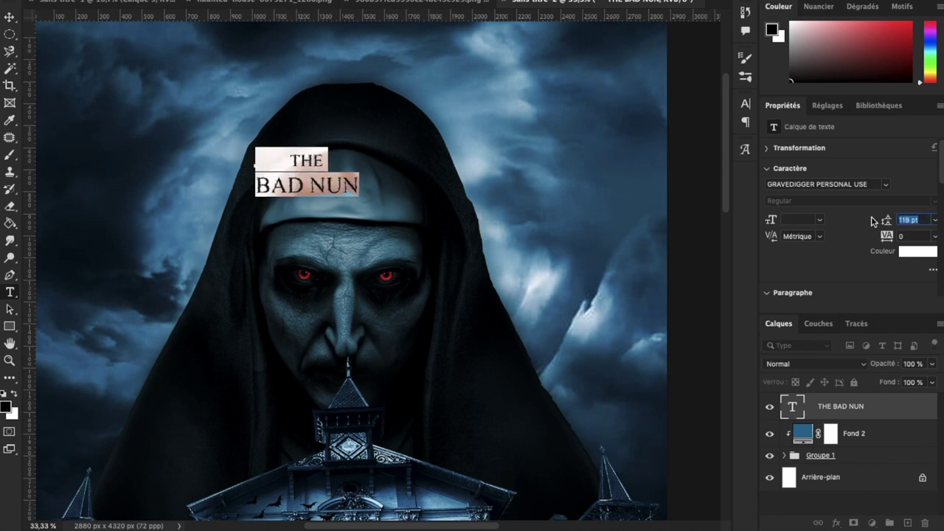
Step: Scale the THE BAD NUN title up to span the top of the poster
left_click(10, 16)
left_click_drag(359, 174, 570, 164)
key("ctrl+minus")
mouse_move(489, 195)
left_mouse_down()
mouse_move(458, 200)
mouse_move(471, 206)
left_mouse_up()
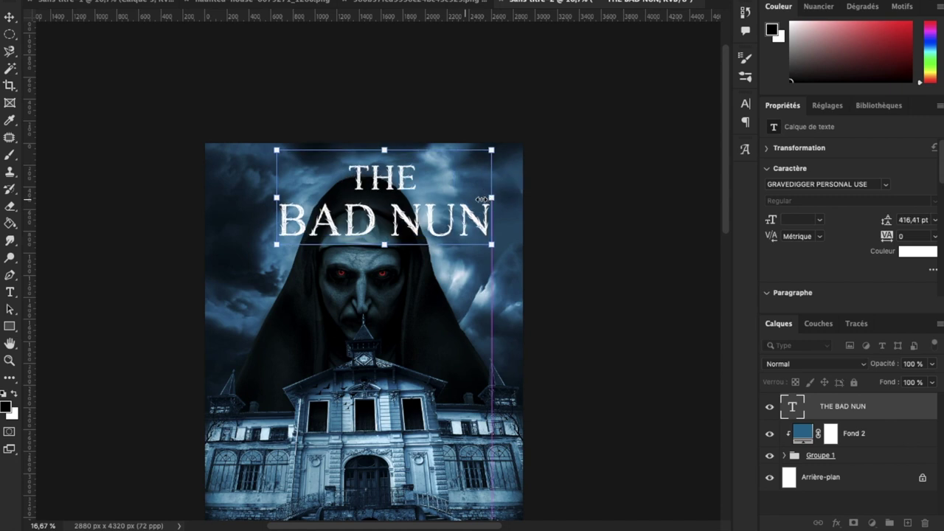
key("Return")
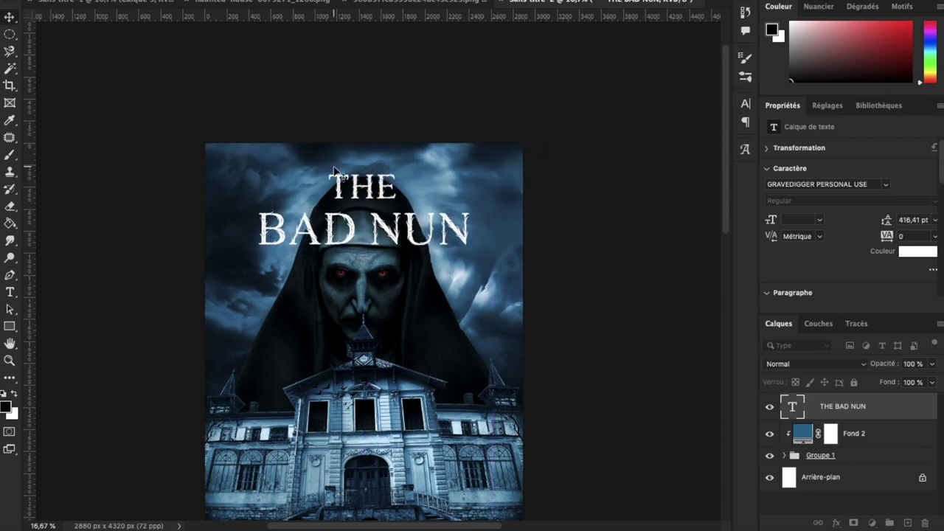